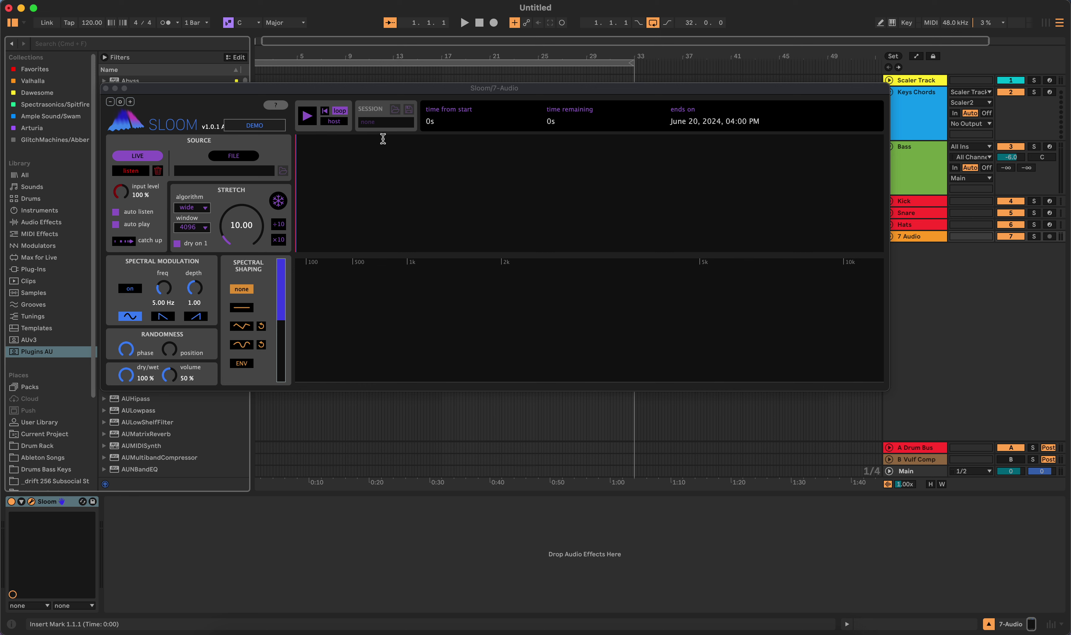
Reposition the Sloom plugin window further right on screen.
left_click_drag(360, 89, 449, 107)
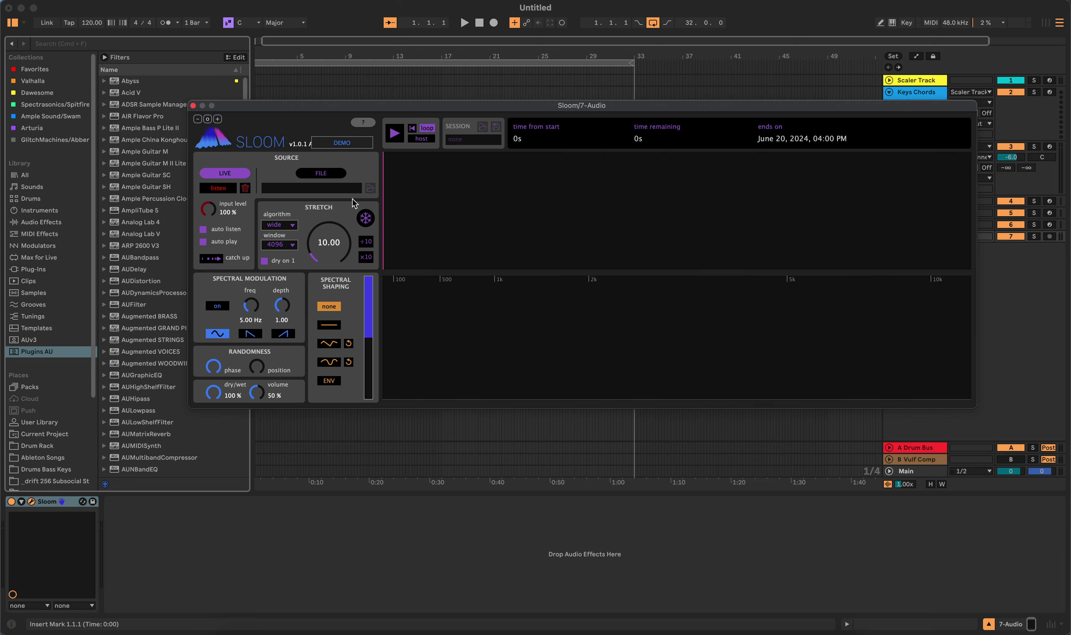
left_click(1050, 244)
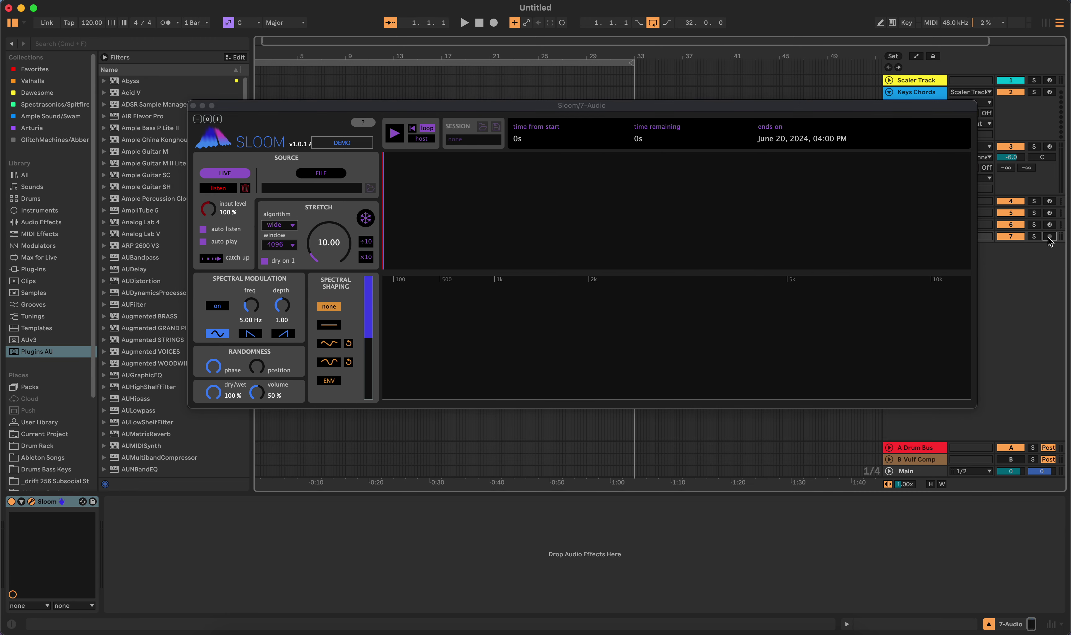
left_click(790, 116)
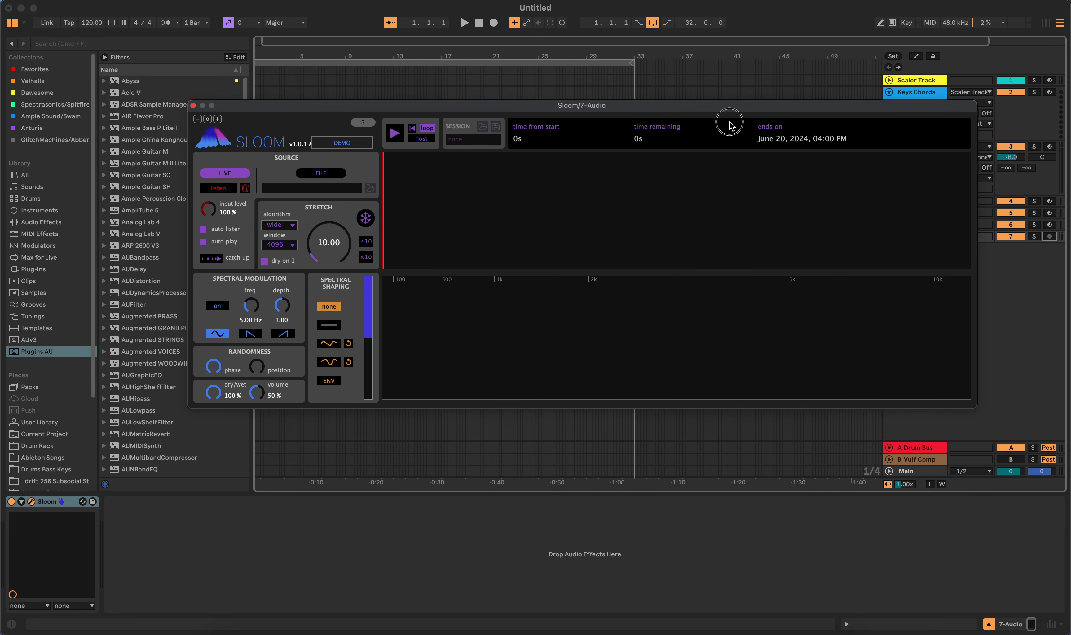
left_click(687, 116)
left_click_drag(688, 116, 718, 117)
Browse Sample Packs to the pack's track stems folder and load mix.wav into Sloom.
scroll(42, 441, "down", 5)
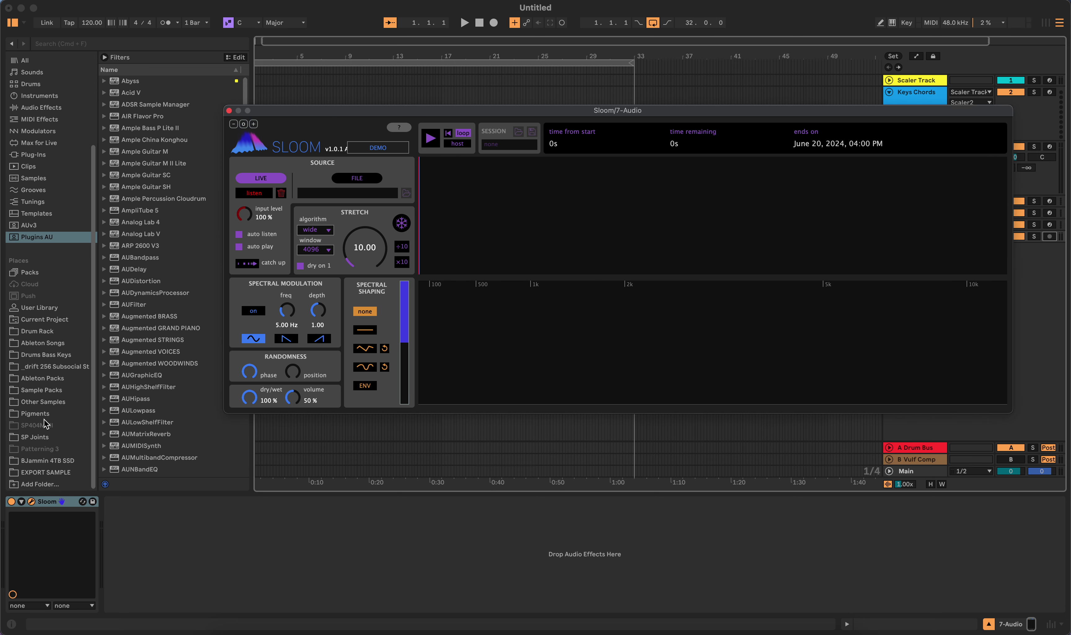
left_click(38, 393)
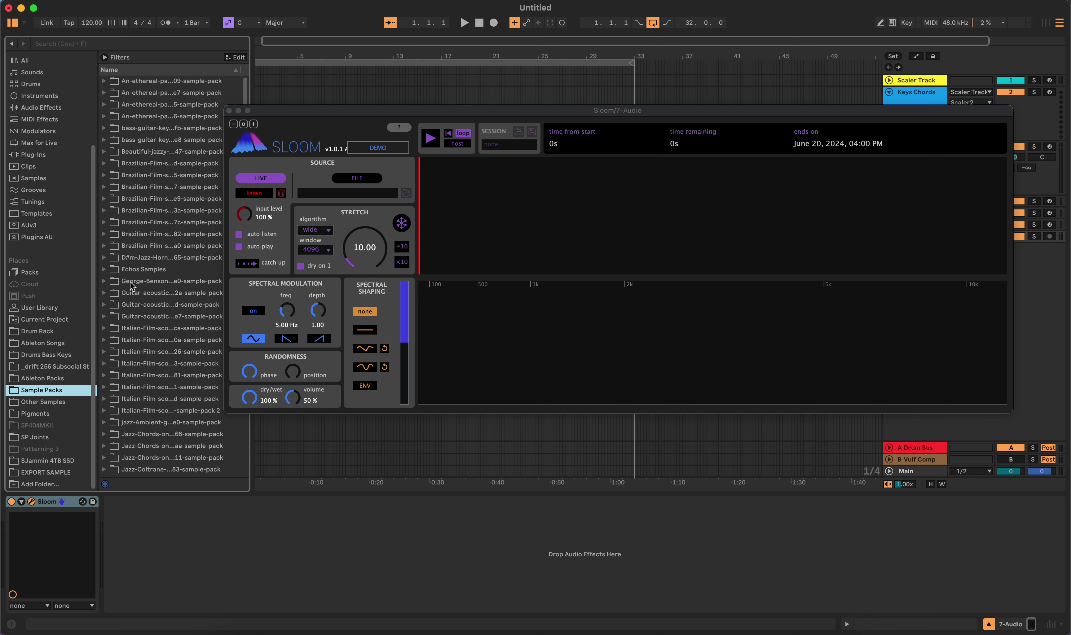
left_click(105, 284)
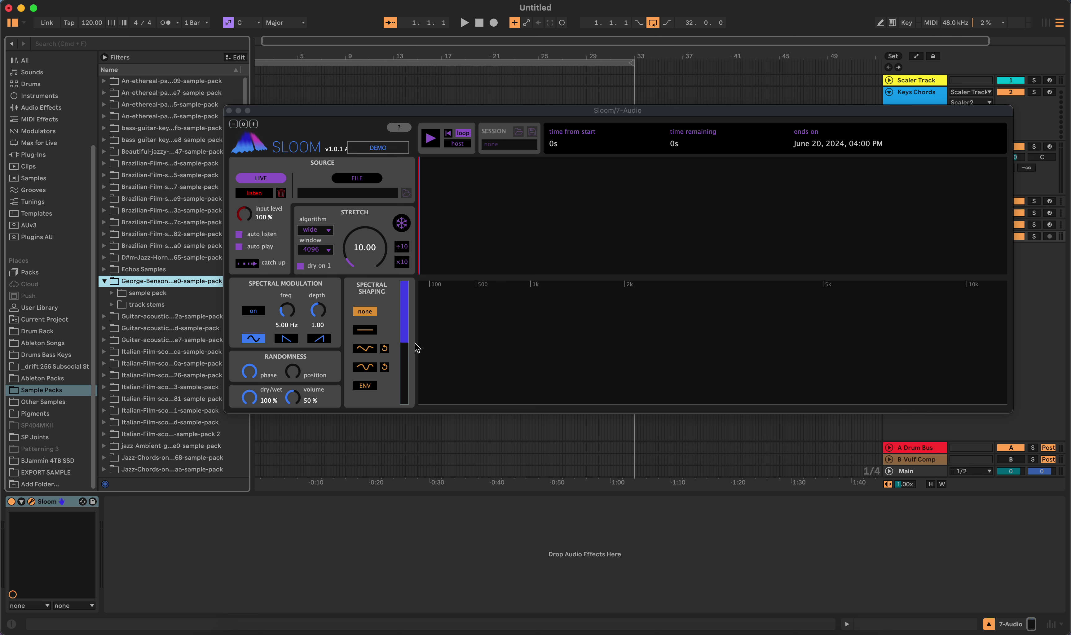
left_click(117, 295)
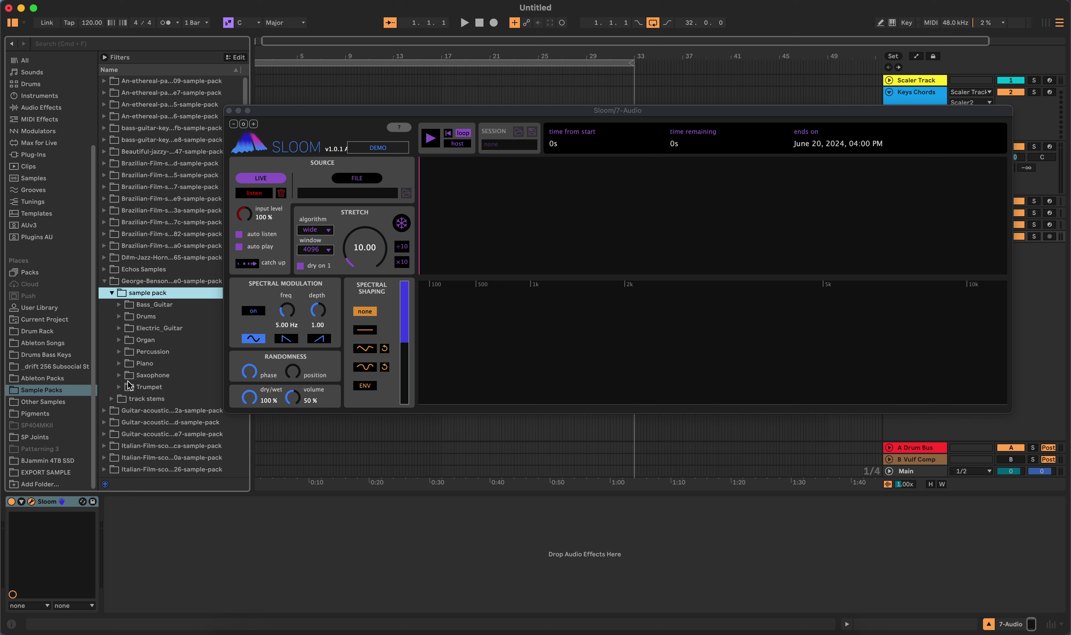
left_click(116, 398)
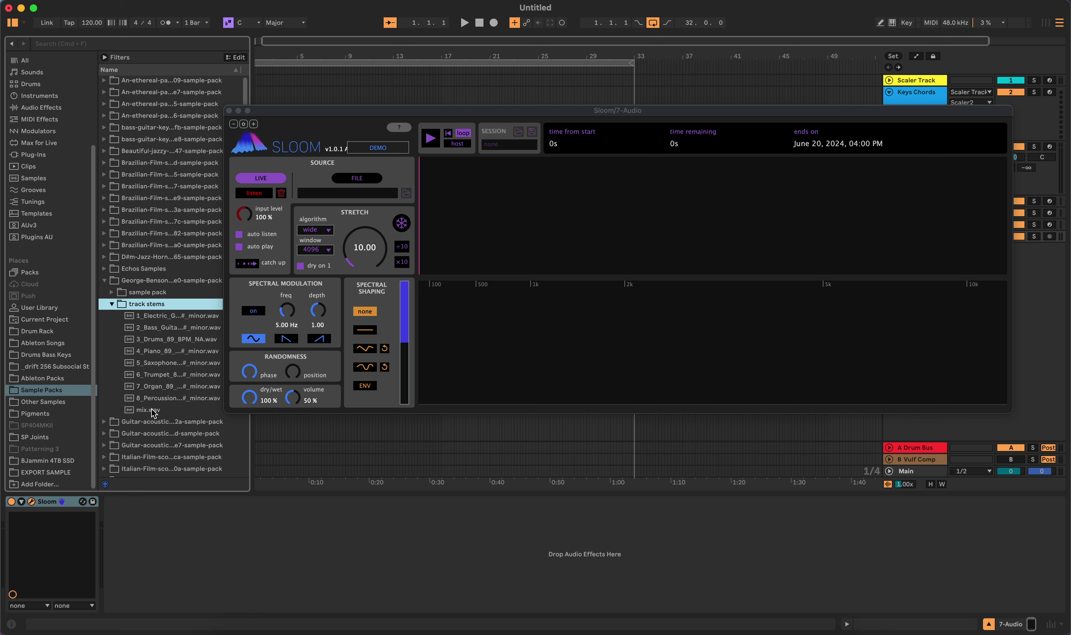
left_click_drag(153, 413, 564, 245)
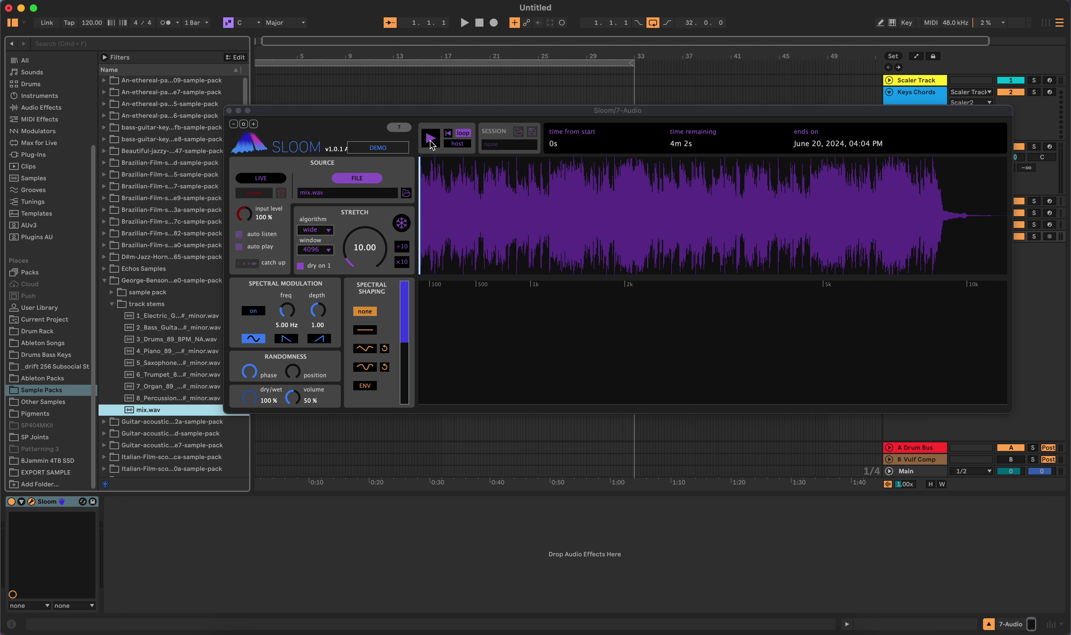
Preview mix.wav in Sloom and keep the wide stretch algorithm.
left_click(430, 140)
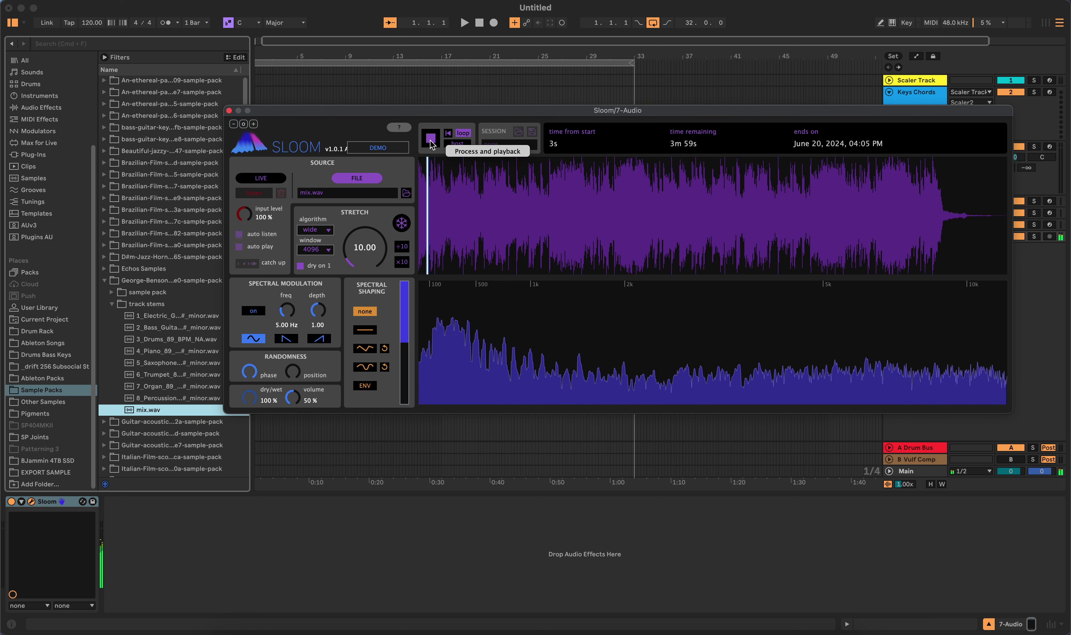
left_click(430, 142)
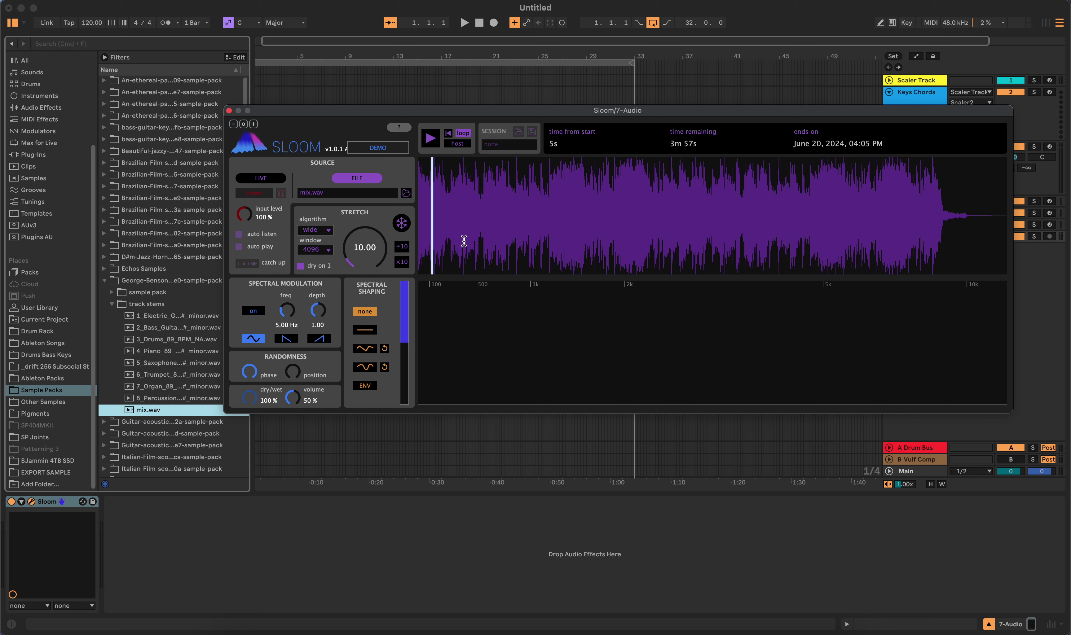
left_click_drag(431, 226, 419, 226)
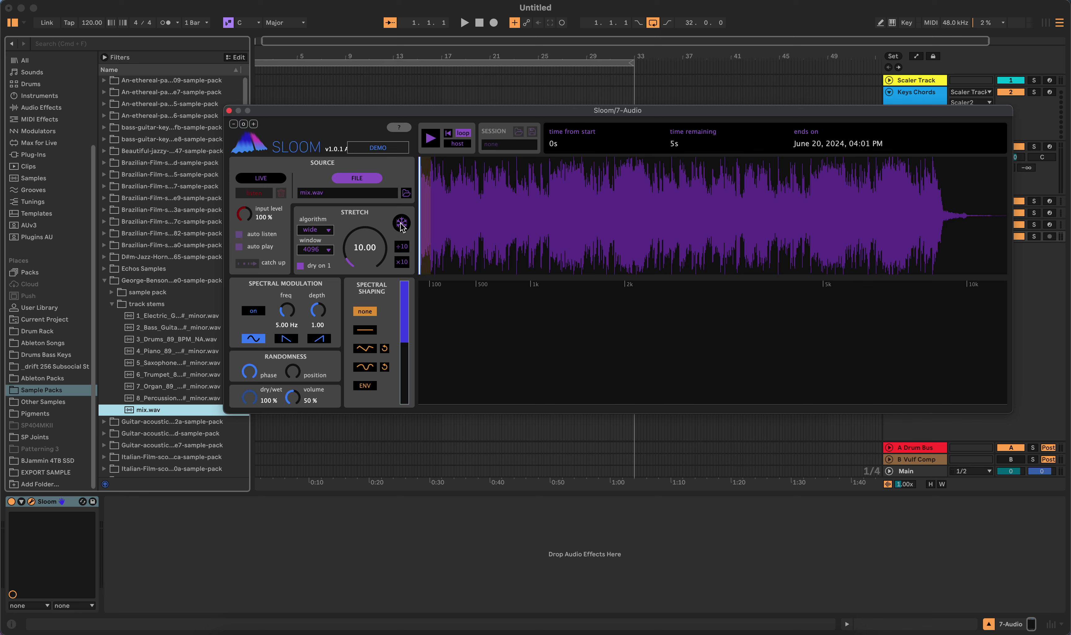
left_click(419, 220)
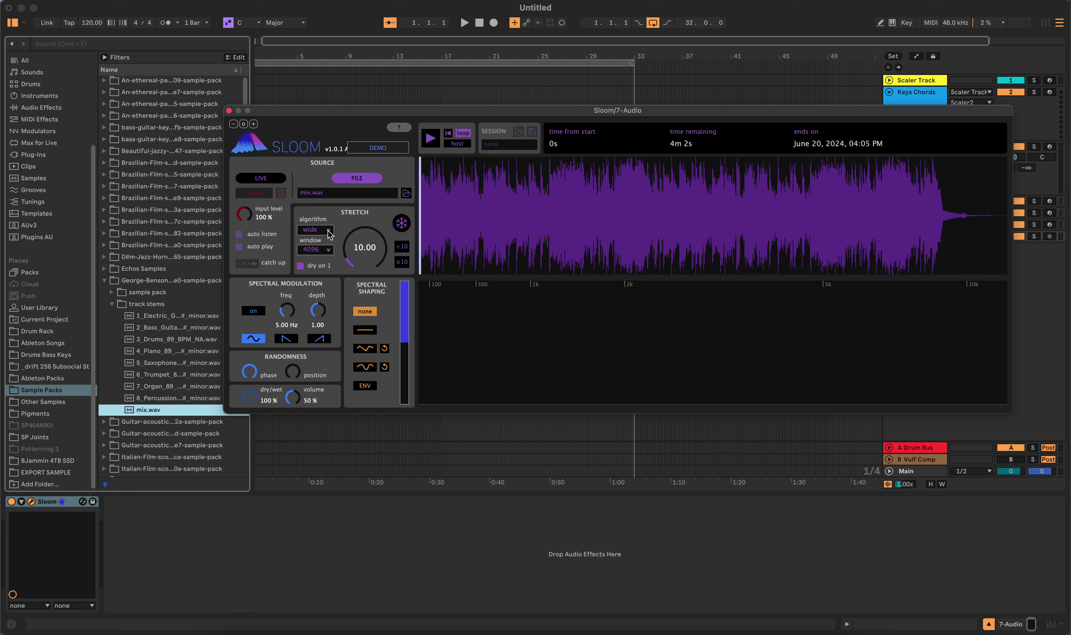
left_click(329, 235)
left_click(350, 230)
Raise the stretch factor to 5442 using the Stretch knob and ×10 multiplier during playback.
left_click_drag(367, 260, 372, 180)
left_click(431, 139)
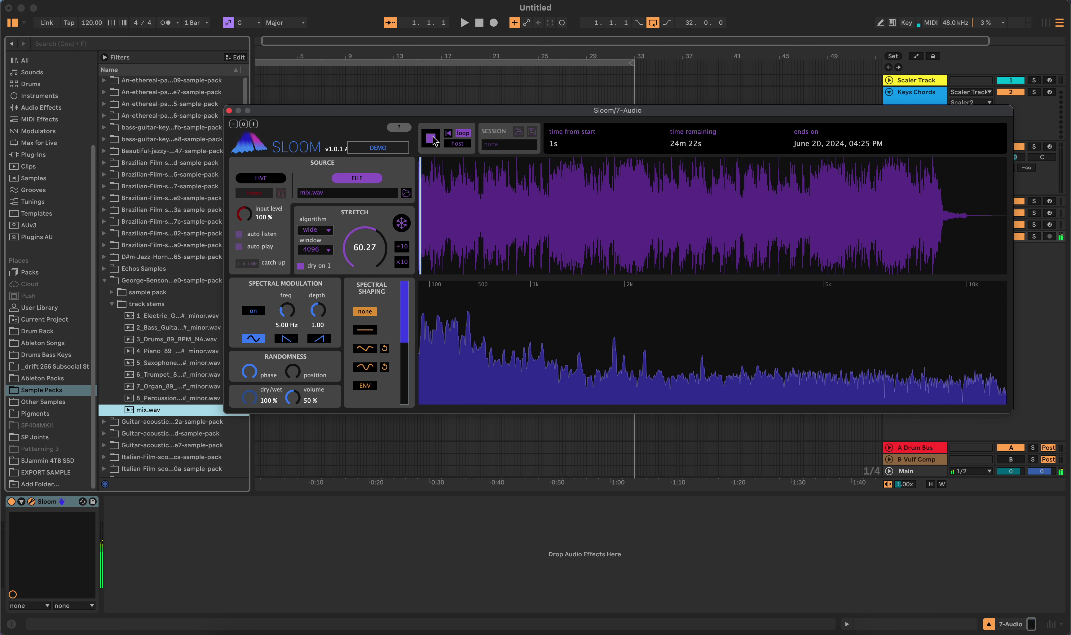
left_click(399, 262)
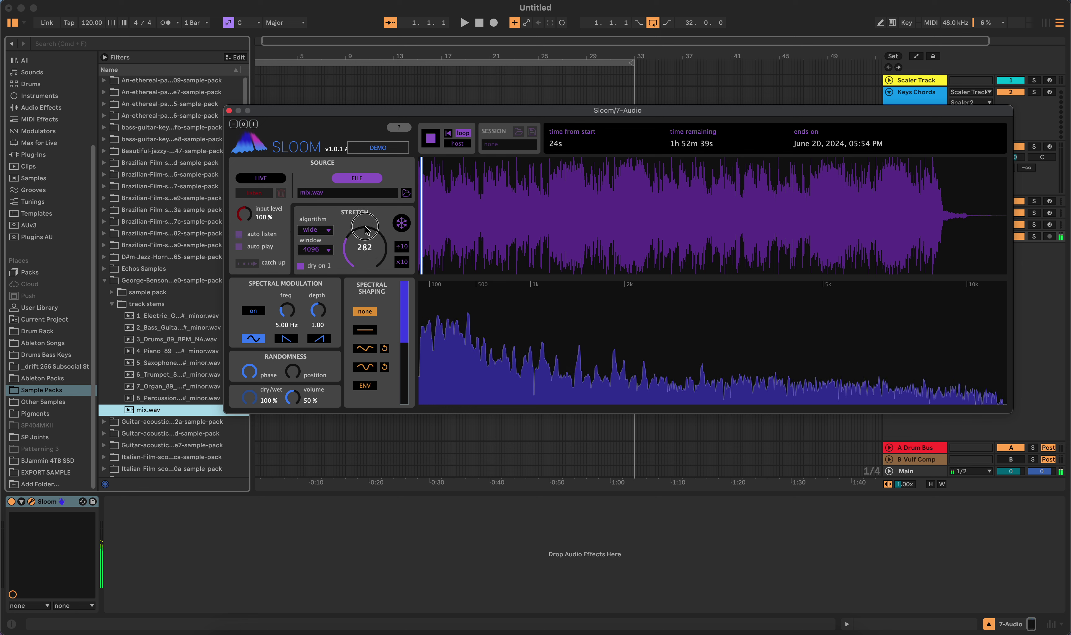
left_click_drag(365, 229, 369, 188)
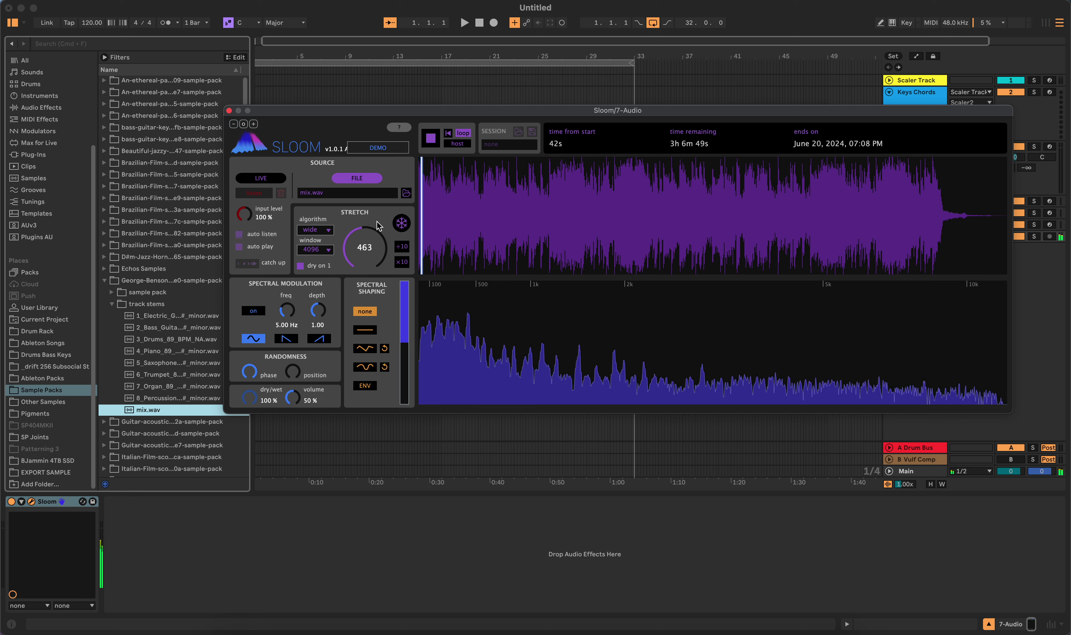
left_click(401, 267)
left_click_drag(364, 248, 370, 180)
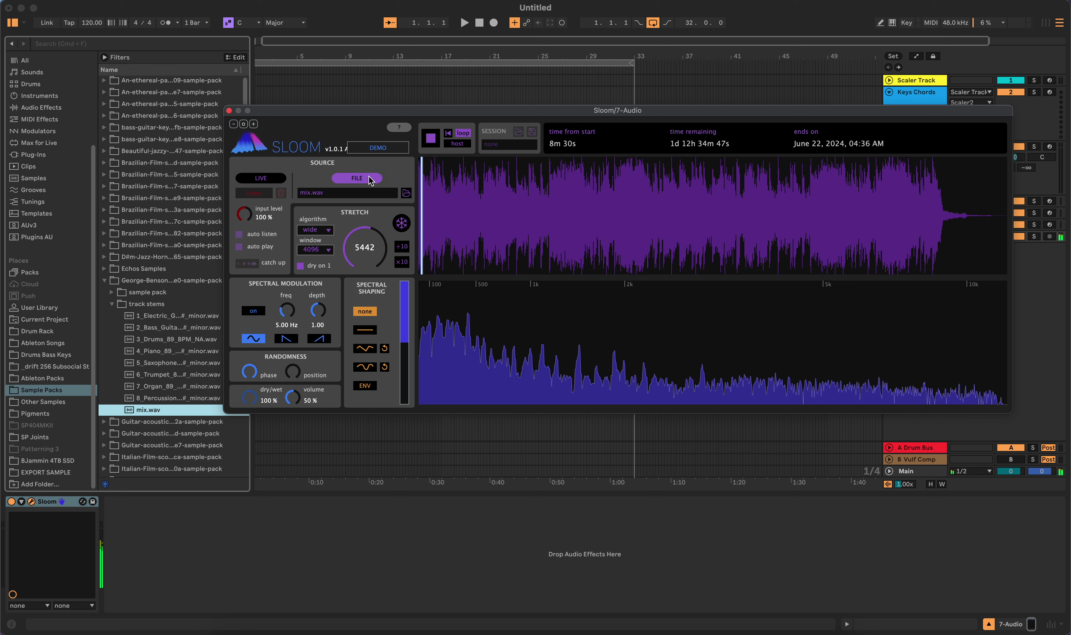
Try window sizes 32768, 4096 and 1024, settling on 8192.
left_click(323, 255)
left_click(321, 312)
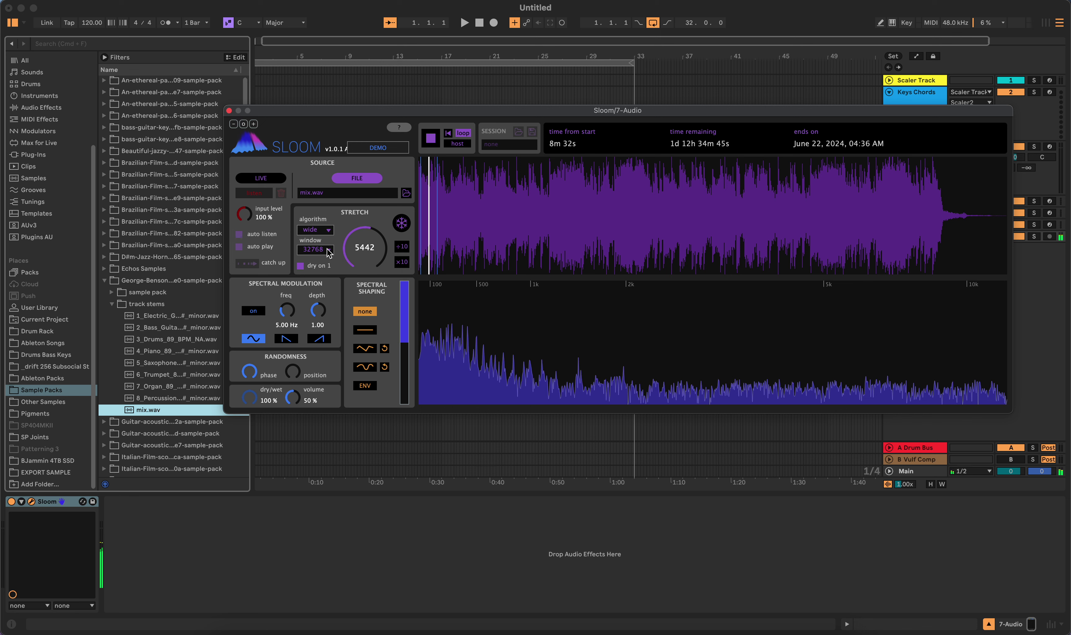
left_click(327, 251)
left_click(323, 283)
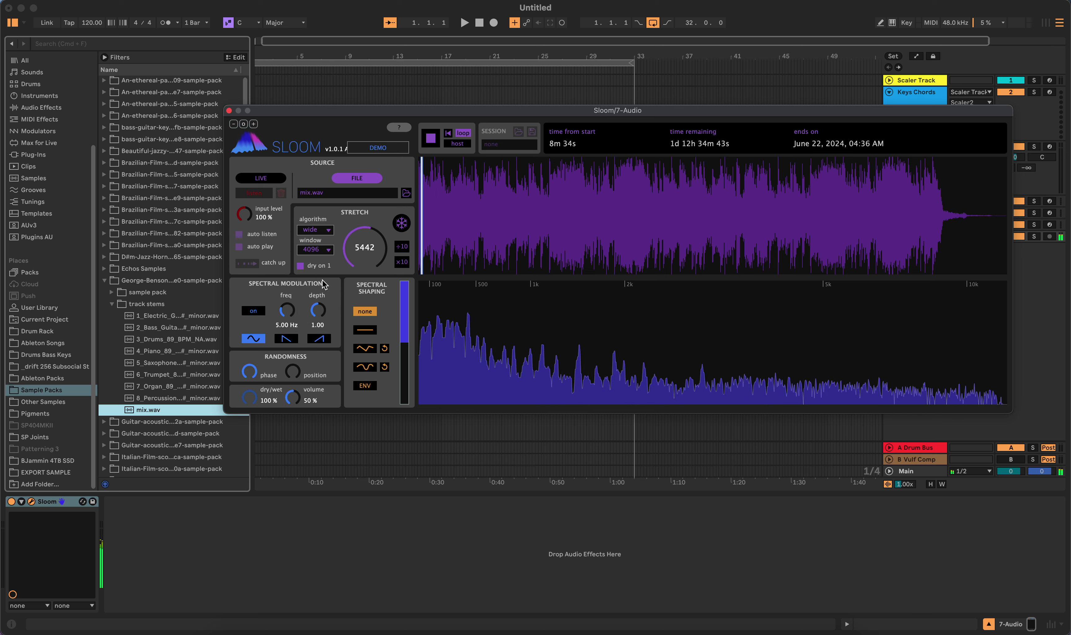
left_click(324, 251)
left_click(324, 270)
left_click(327, 256)
left_click(323, 298)
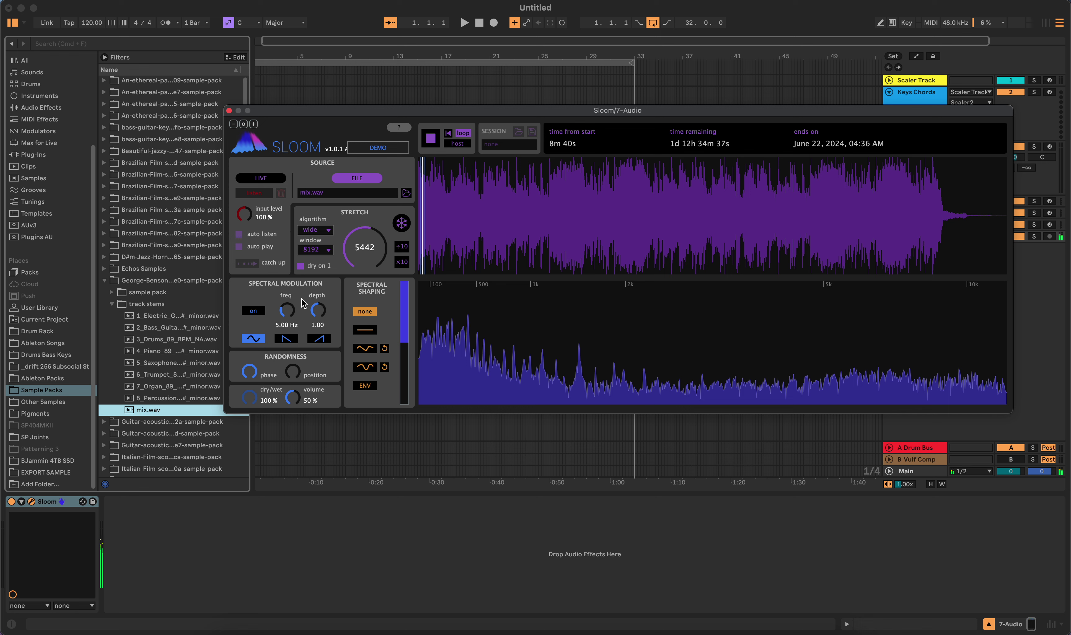
Enable spectral modulation, try ramp shapes, keep sine, and set 18.74 Hz with depth 0.71.
left_click(253, 311)
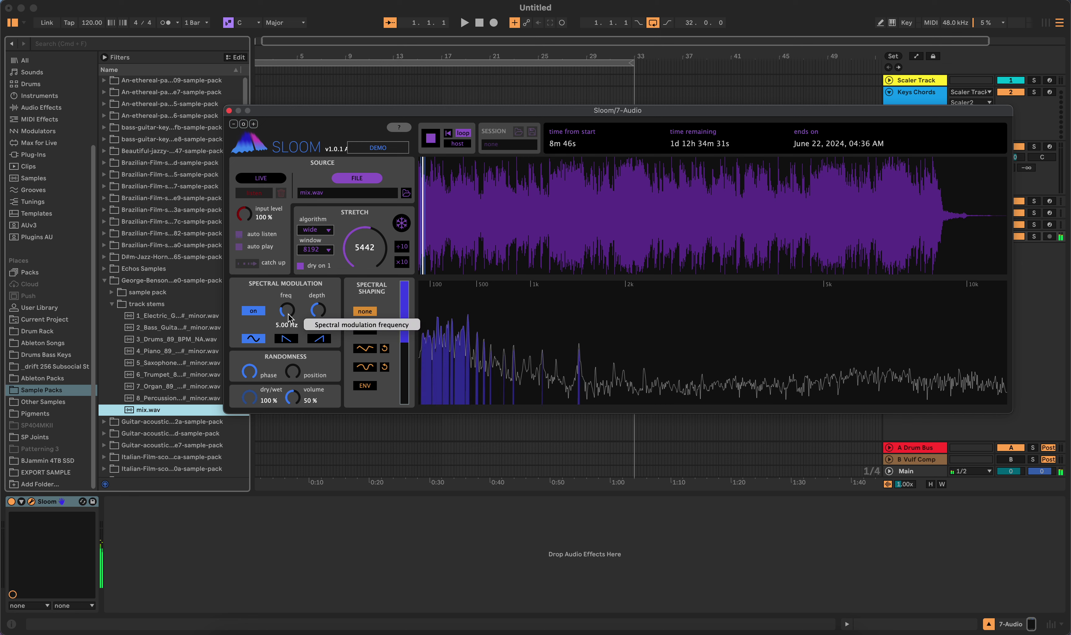
left_click_drag(287, 316, 297, 365)
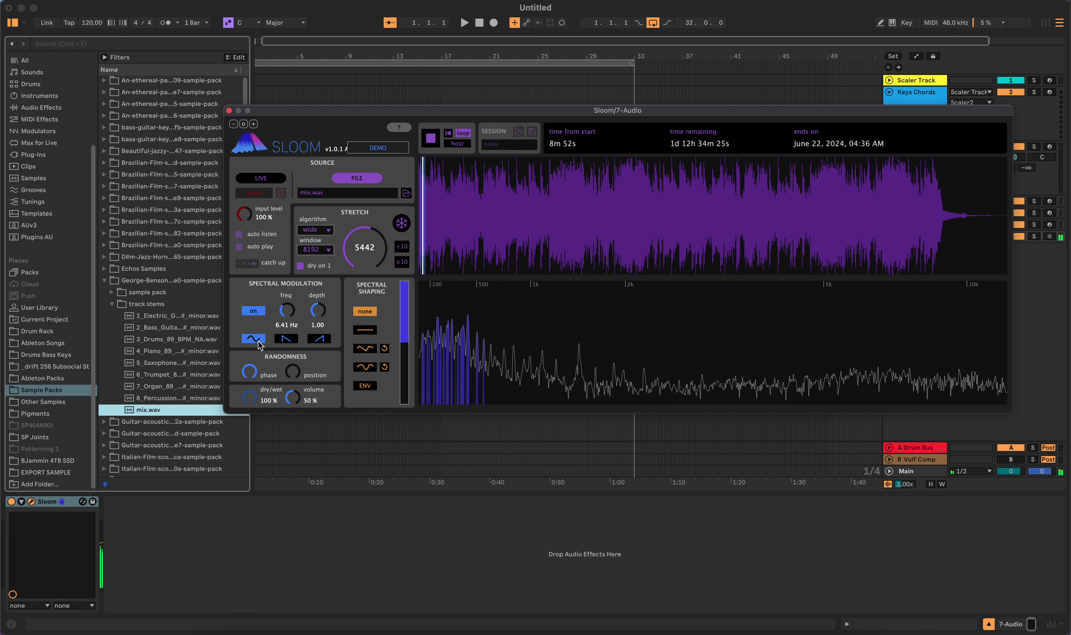
left_click(285, 340)
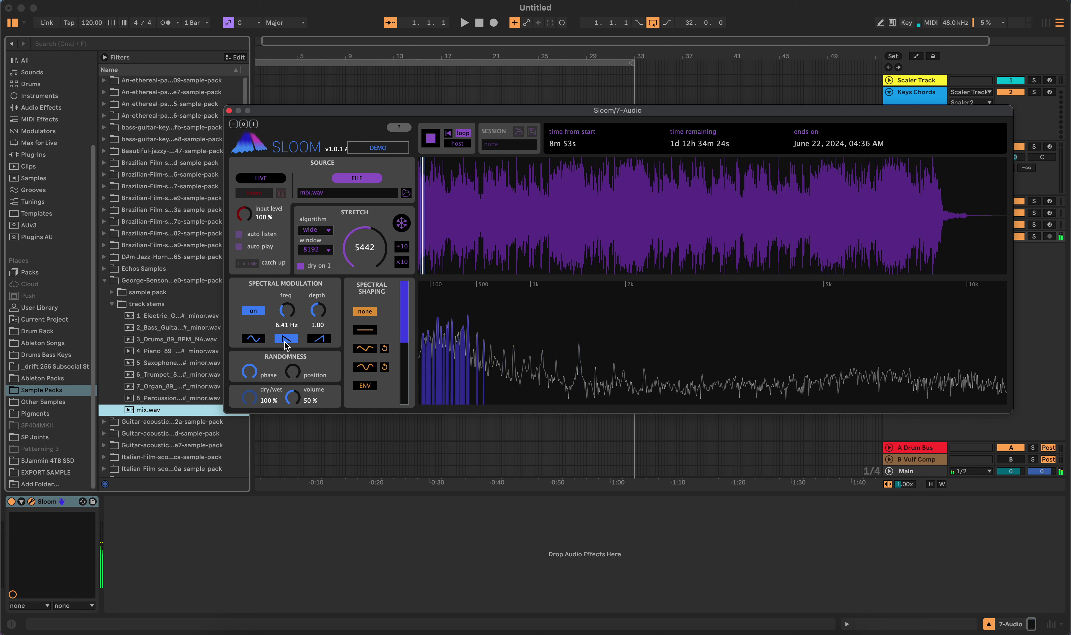
left_click(316, 341)
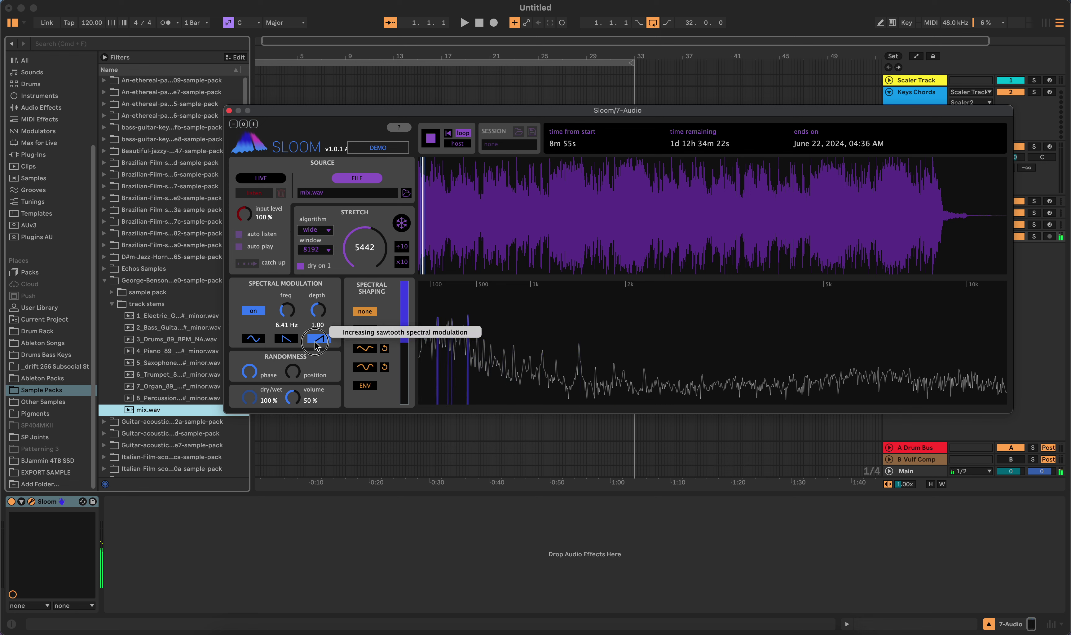
left_click(256, 342)
left_click_drag(287, 310, 292, 250)
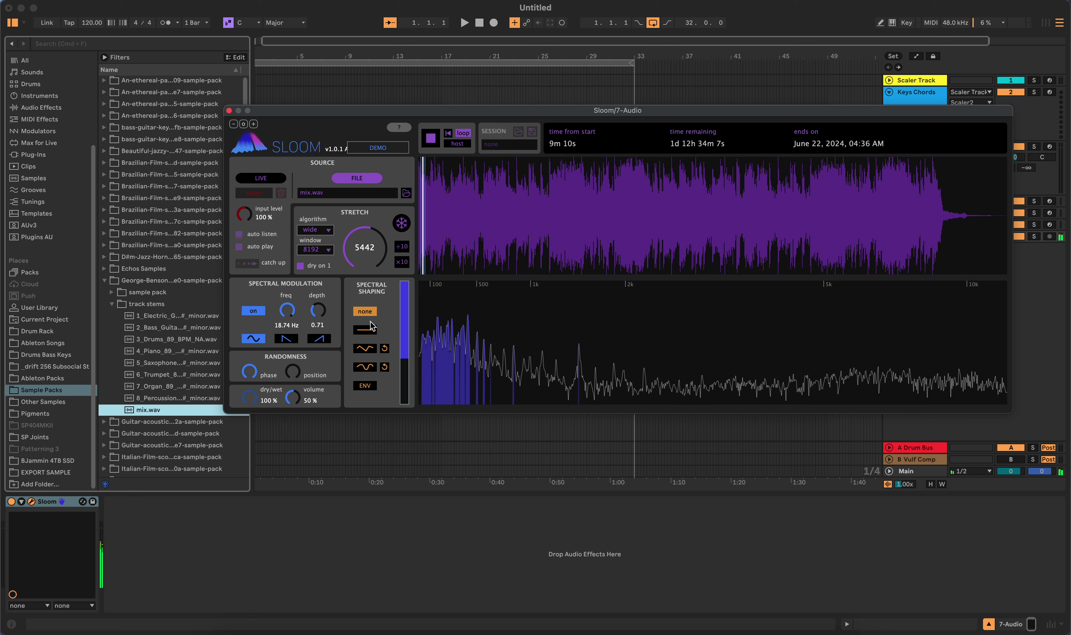
Enable wave-curve spectral shaping and reshape its peak, dip and middle points.
left_click(365, 348)
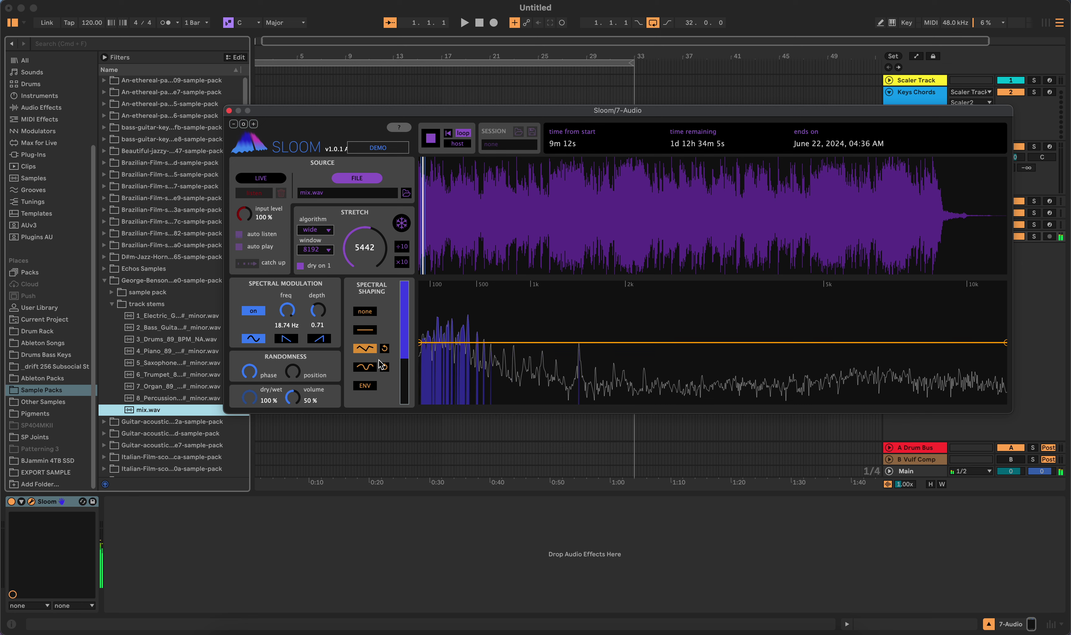
left_click_drag(442, 341, 535, 390)
left_click_drag(630, 381, 619, 330)
left_click_drag(730, 335, 616, 382)
left_click_drag(736, 373, 725, 328)
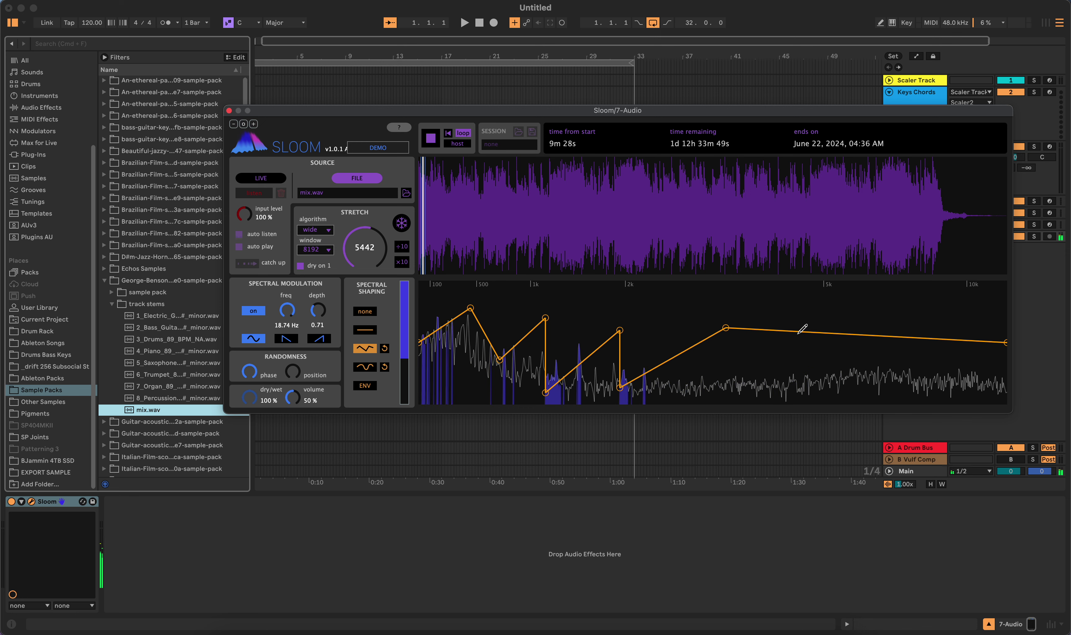
Add breakpoints near the high frequencies and lower the whole shaping curve slightly.
left_click_drag(800, 333, 713, 385)
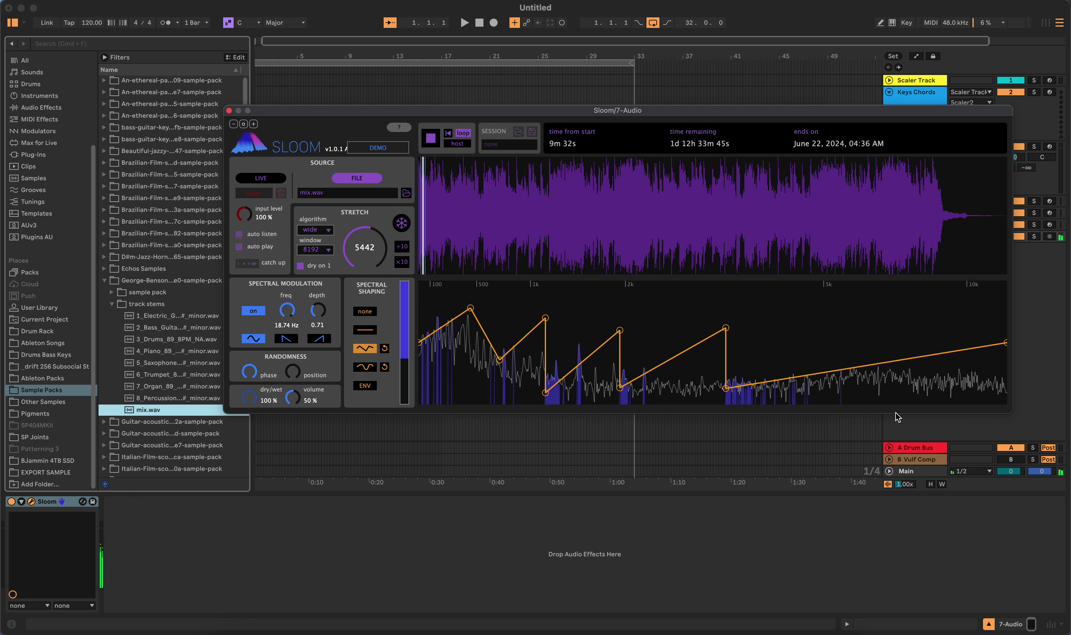
left_click_drag(909, 360, 837, 388)
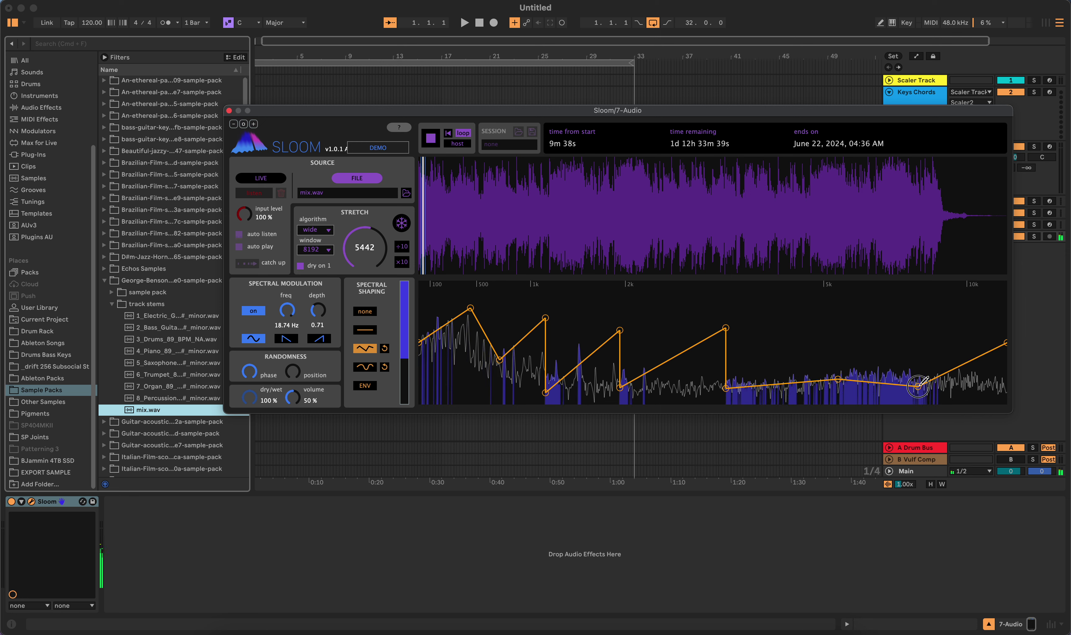
left_click_drag(969, 388, 943, 370)
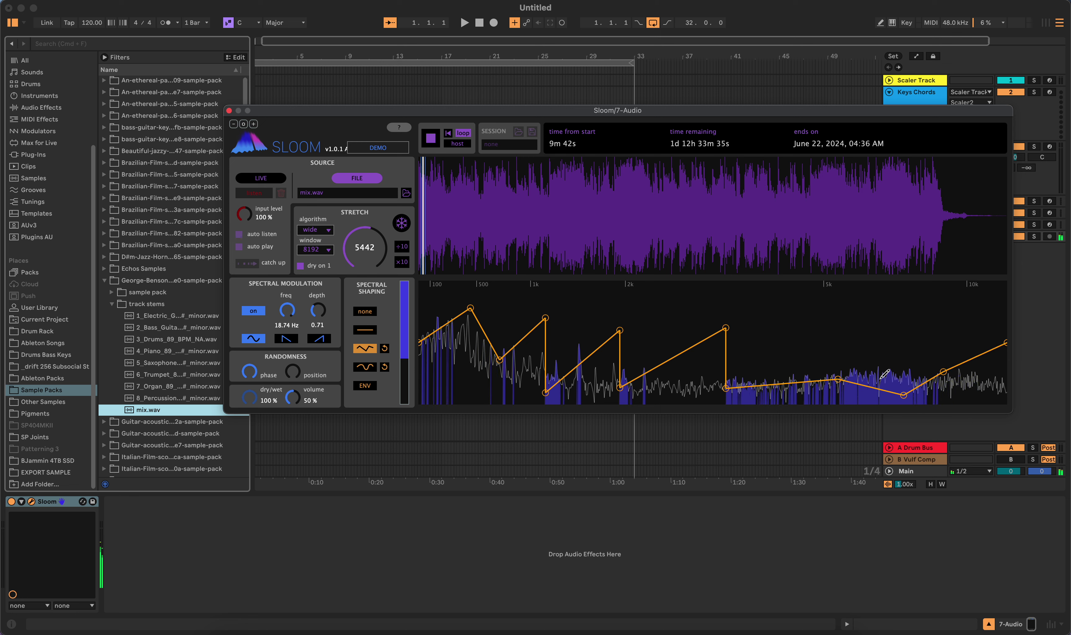
mouse_move(406, 364)
left_mouse_down()
mouse_move(406, 300)
mouse_move(404, 361)
mouse_move(404, 336)
mouse_move(403, 347)
left_mouse_up()
Draw a freehand shaping curve with a wide dip and mid peak, then switch to ENV mode.
left_click(366, 367)
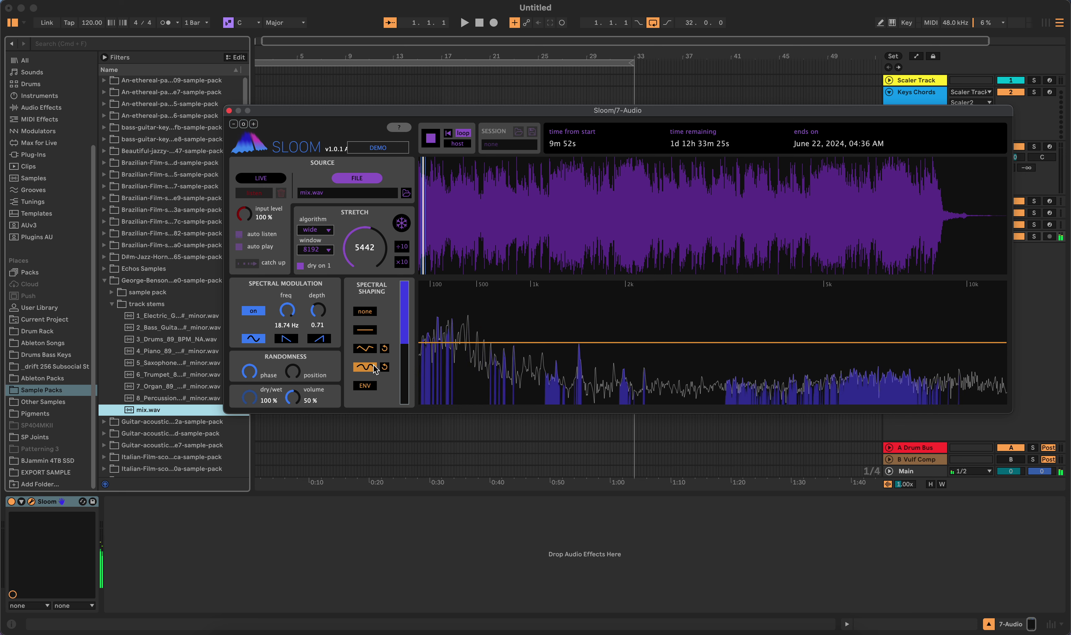
mouse_move(466, 359)
left_mouse_down()
mouse_move(454, 362)
mouse_move(509, 349)
mouse_move(572, 363)
mouse_move(611, 347)
mouse_move(687, 371)
mouse_move(879, 370)
mouse_move(995, 385)
left_mouse_up()
mouse_move(608, 358)
left_mouse_down()
mouse_move(670, 358)
mouse_move(654, 370)
mouse_move(550, 372)
mouse_move(830, 383)
left_mouse_up()
left_click_drag(419, 340, 466, 331)
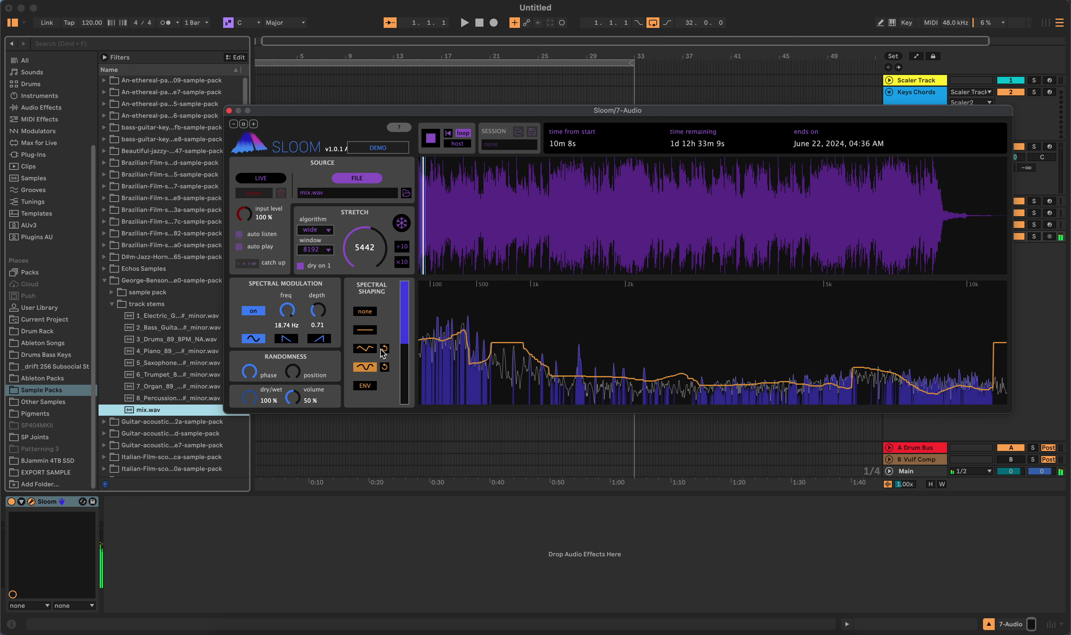
left_click(364, 386)
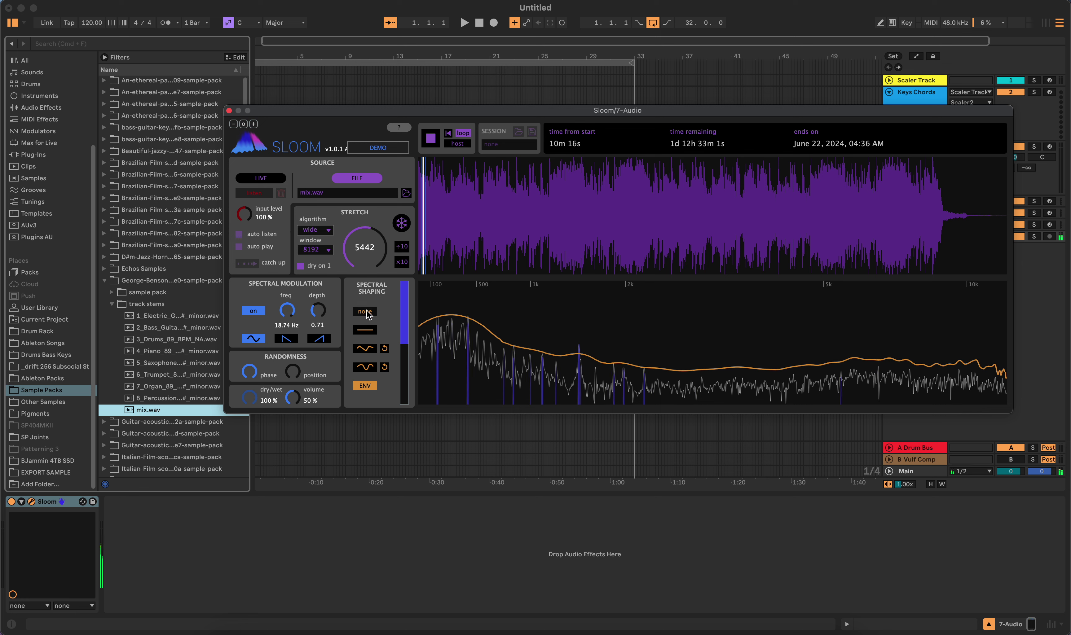
Lower the spectral shaping amount and set modulation to 8.60 Hz with depth 0.68.
left_click_drag(404, 338, 405, 354)
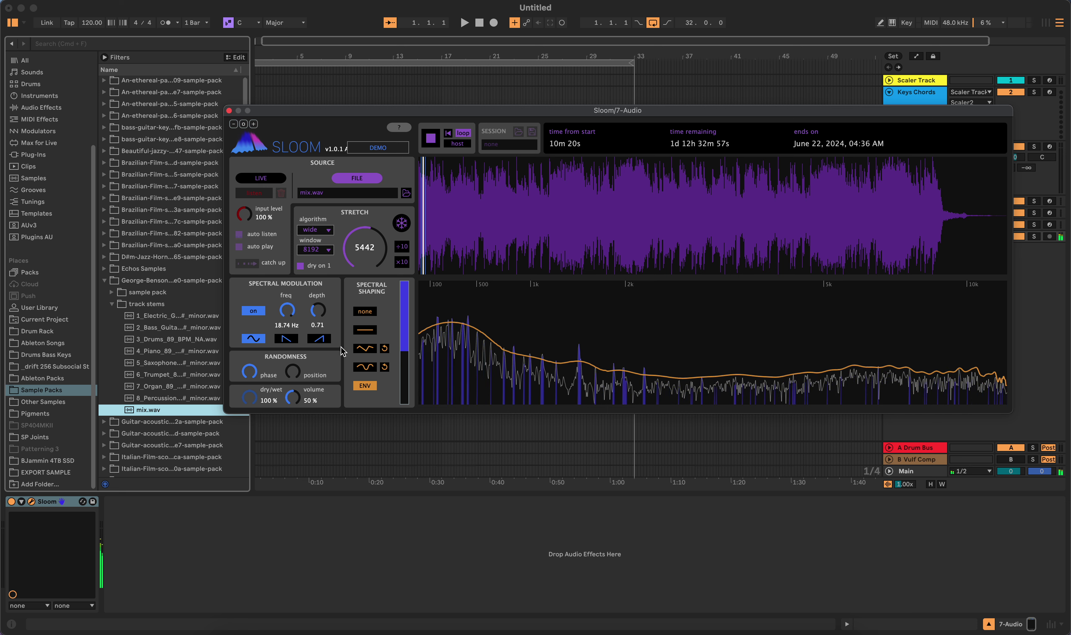
left_click_drag(295, 311, 285, 388)
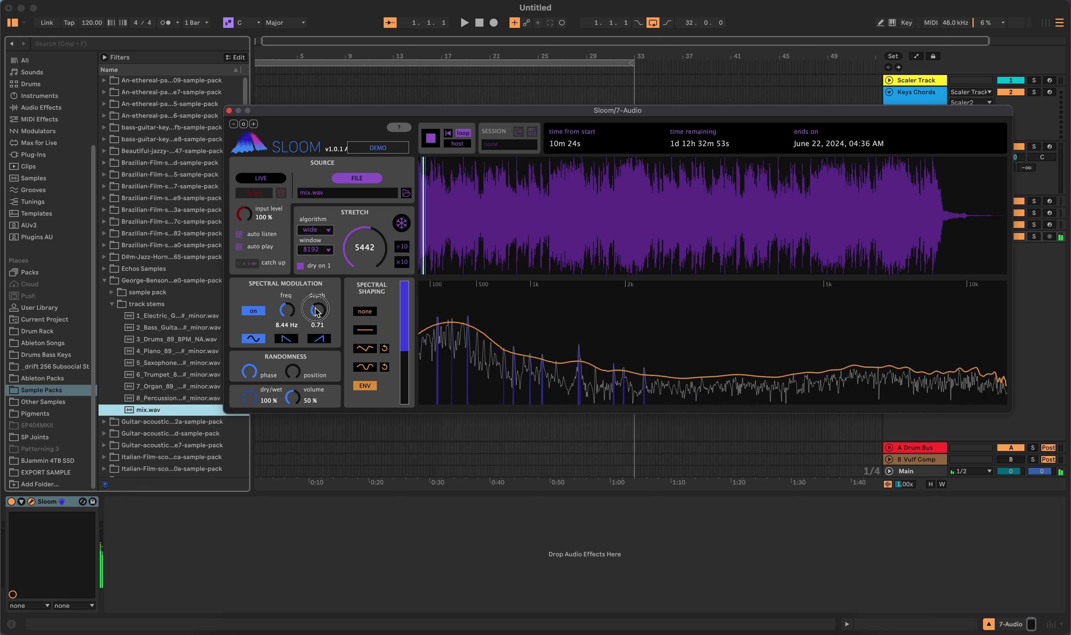
left_click_drag(316, 309, 251, 322)
Raise randomness phase near maximum, set output volume to 62%, and restart from the sample start.
left_click_drag(292, 375, 336, 225)
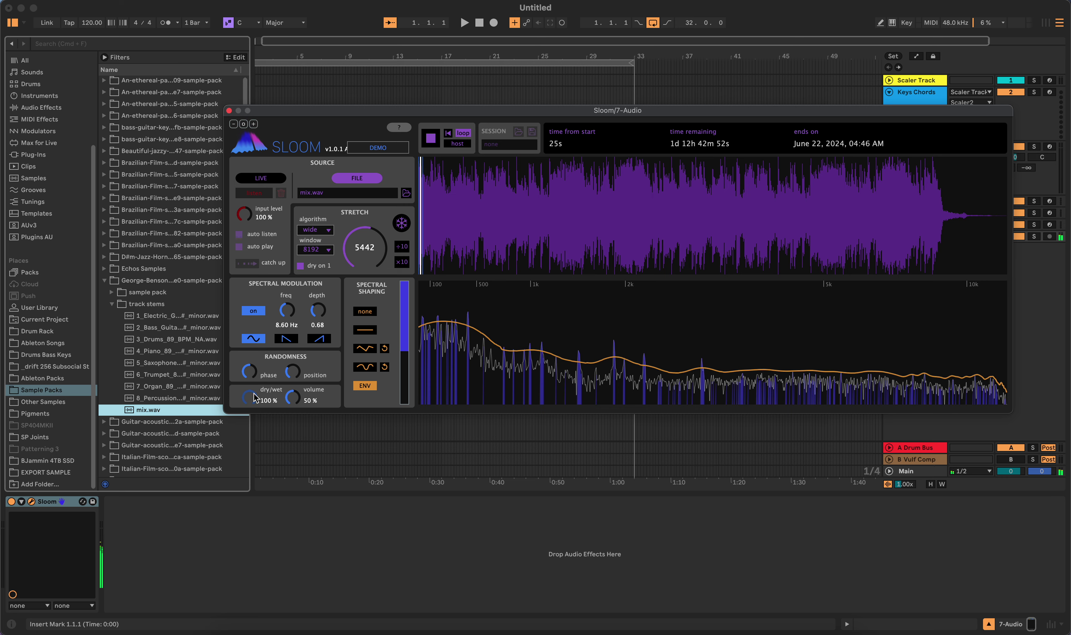
left_click(260, 422)
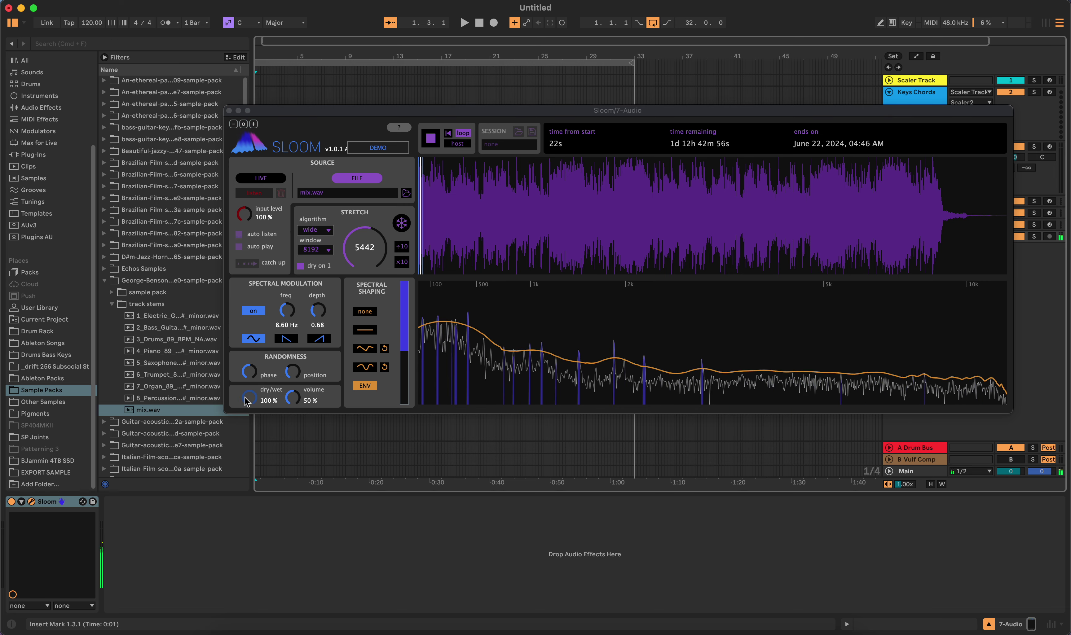
left_click(253, 381)
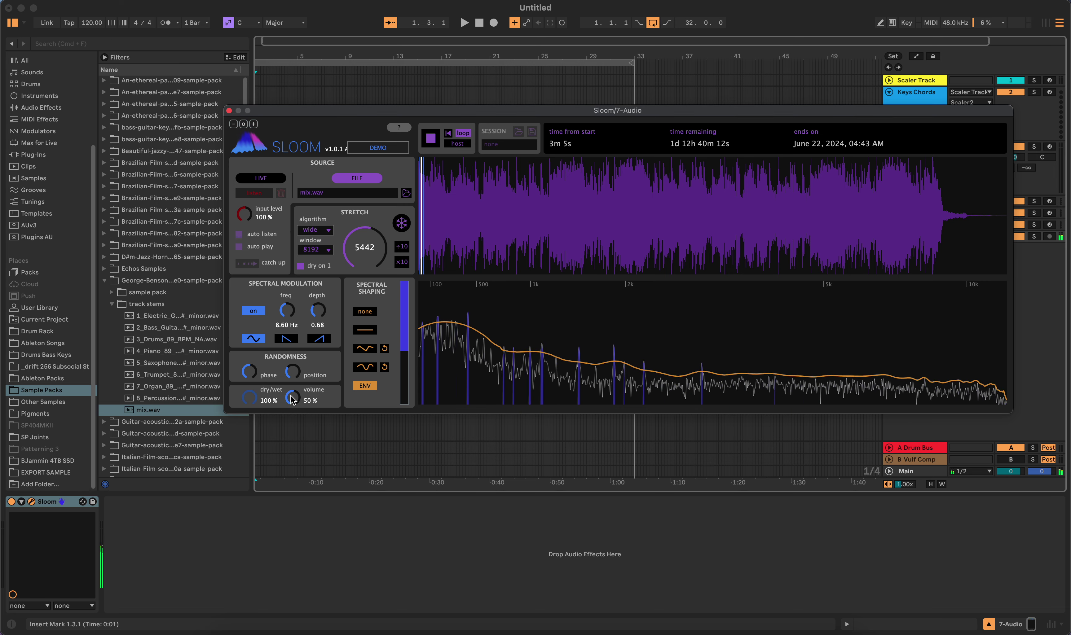
left_click_drag(290, 400, 299, 371)
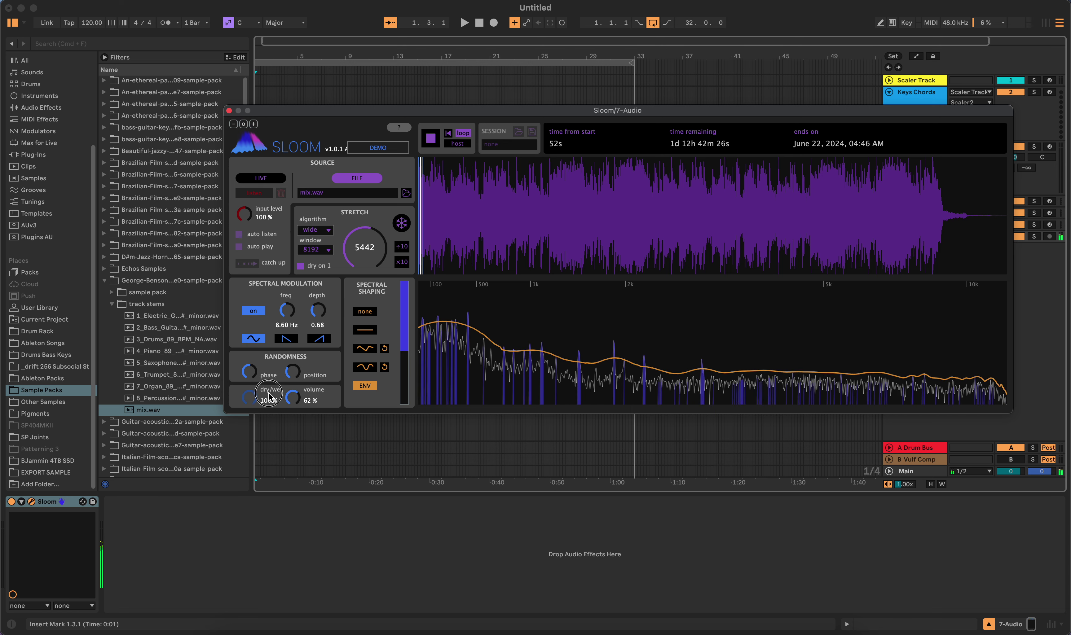
left_click(250, 415)
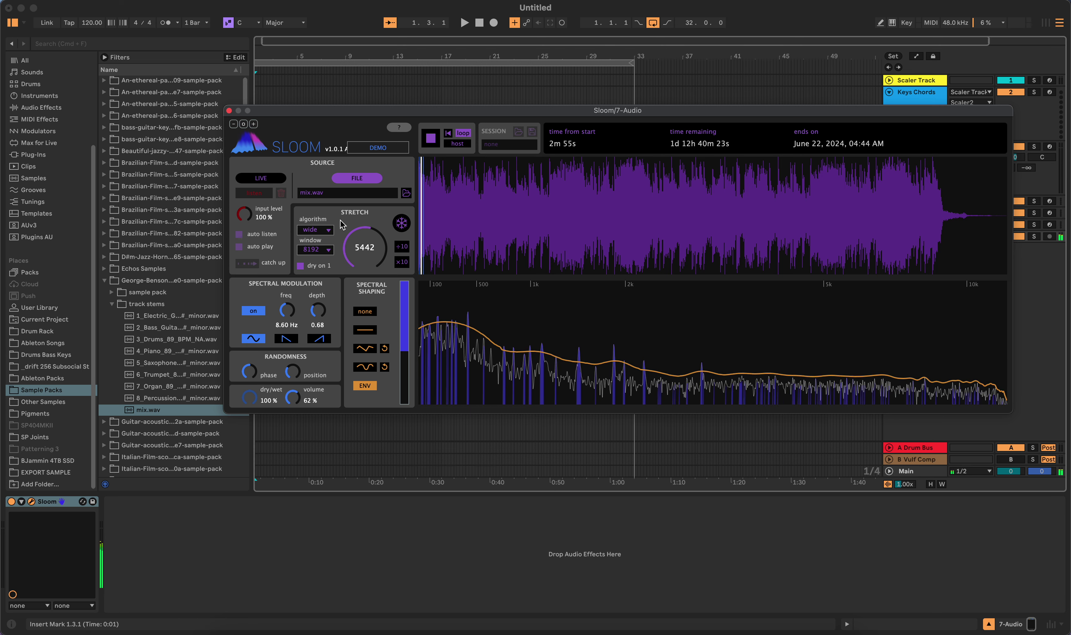
Choose the robotic stretch algorithm after trying narrow and rough, then raise stretch to 7072.
left_click(328, 230)
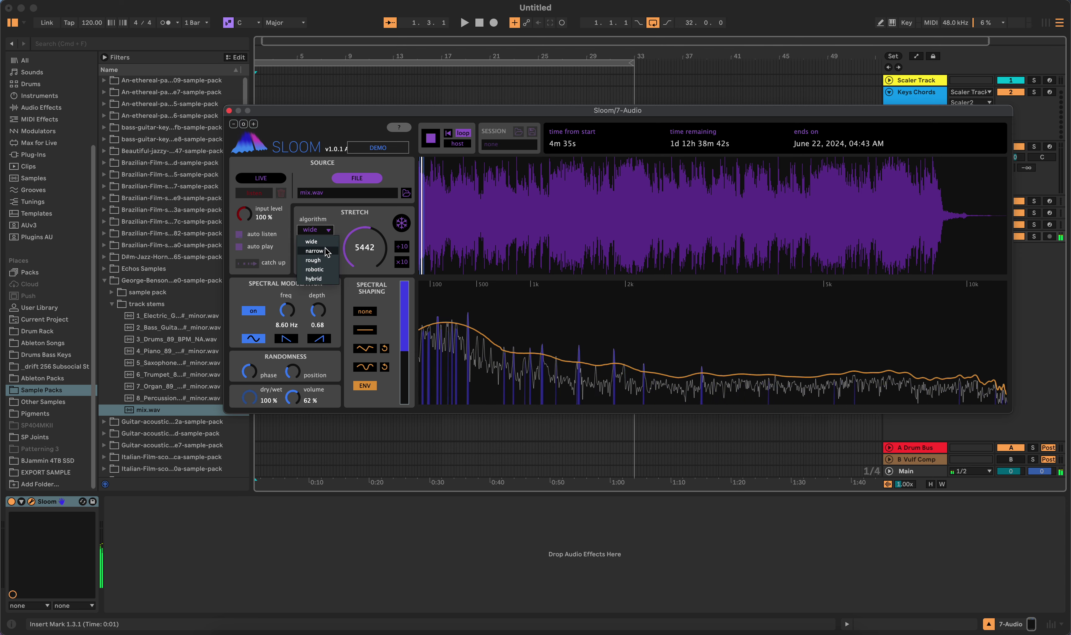
left_click(327, 251)
left_click(328, 232)
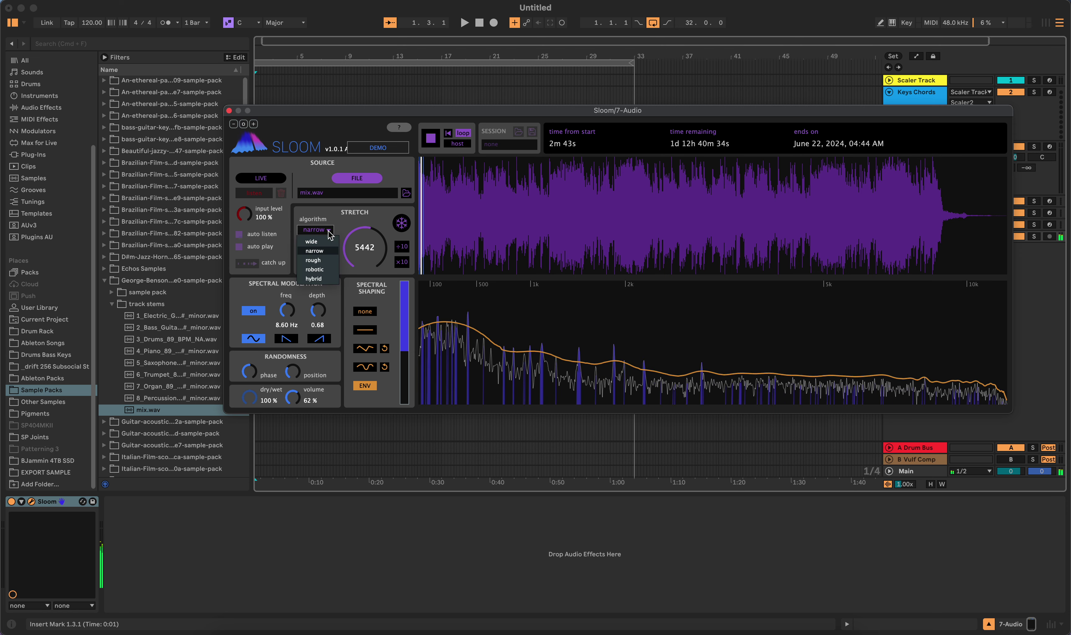
left_click(324, 260)
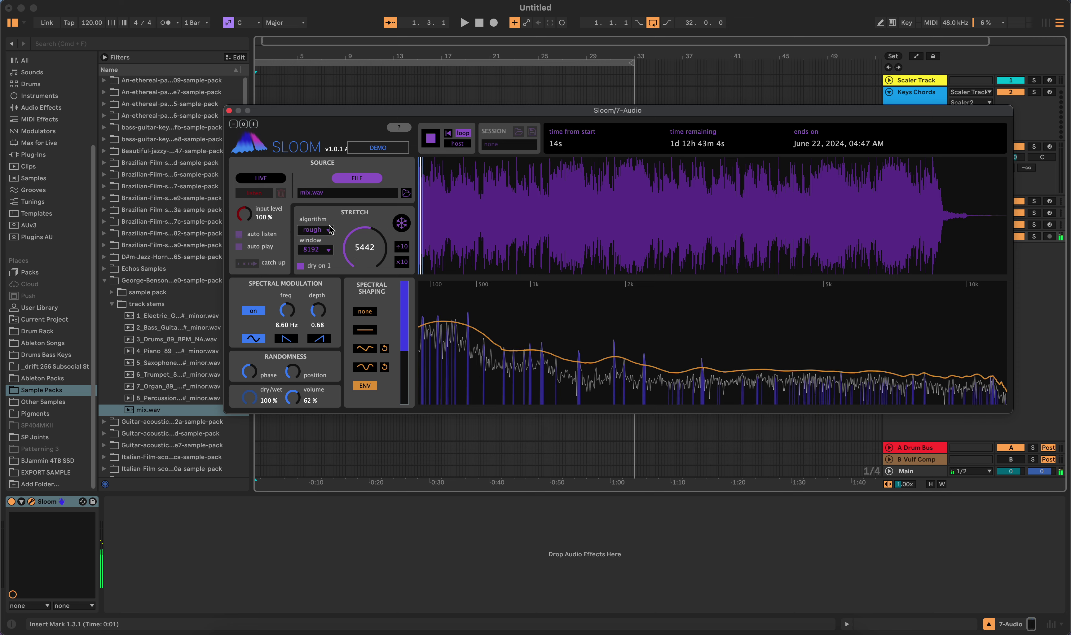
left_click(330, 230)
left_click(328, 270)
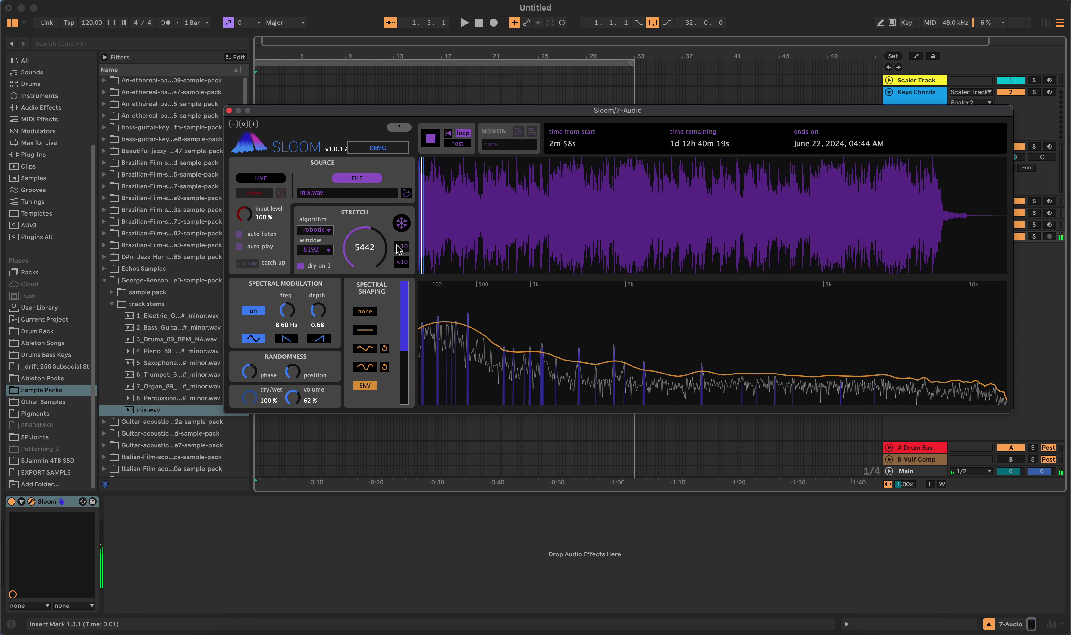
left_click_drag(382, 247, 382, 231)
left_click_drag(483, 212, 529, 212)
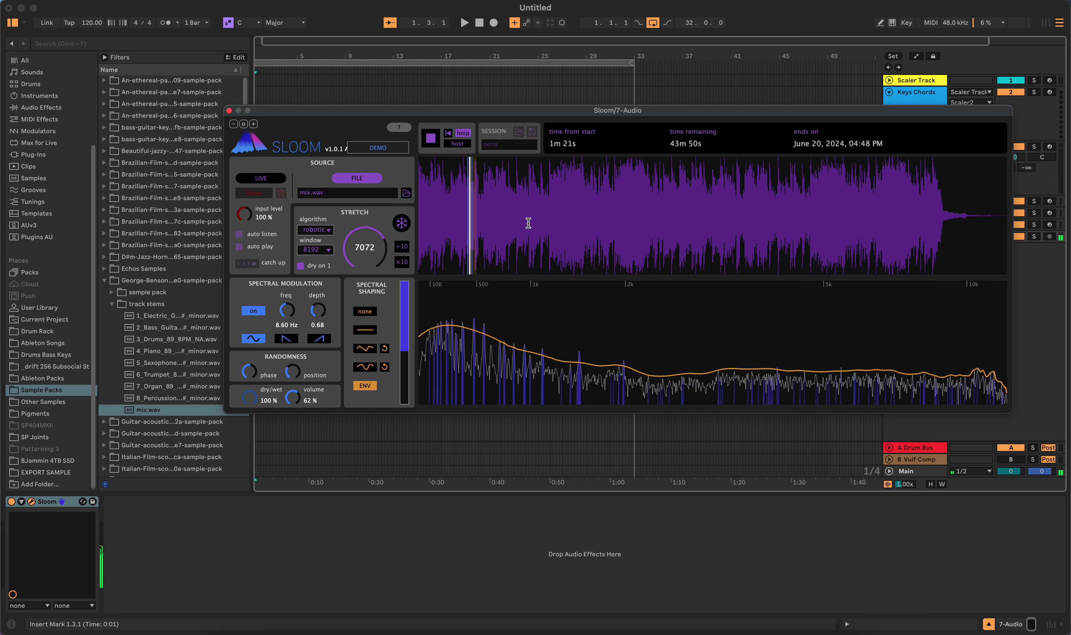
Jump playback later into mix.wav, set stretch to 7456, and leave freeze switched off.
left_click(554, 227)
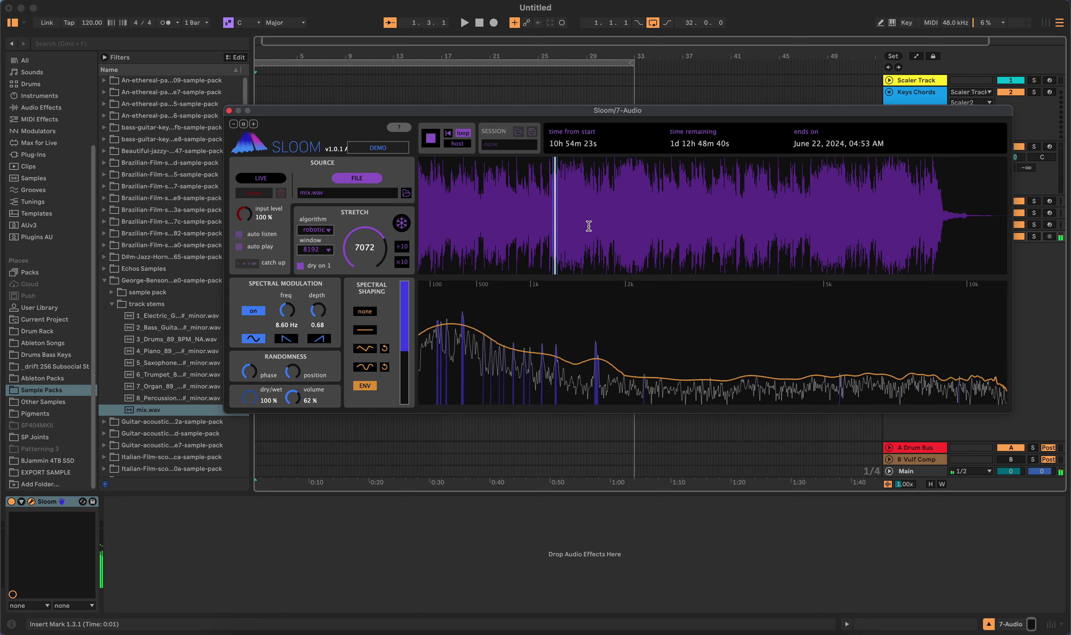
left_click(614, 222)
left_click_drag(616, 222, 651, 223)
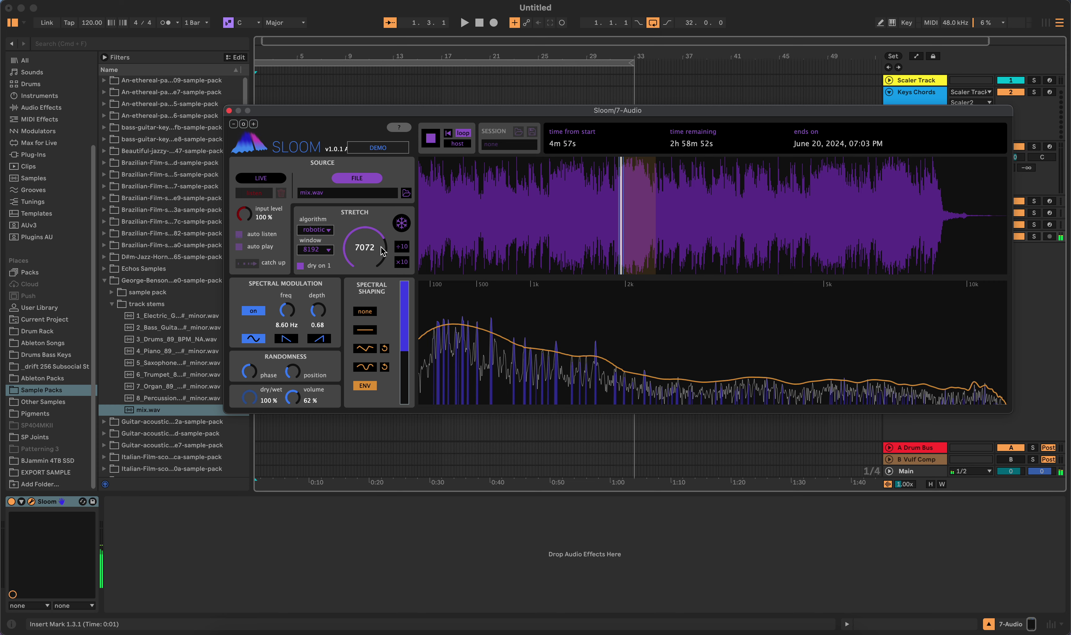
left_click(402, 223)
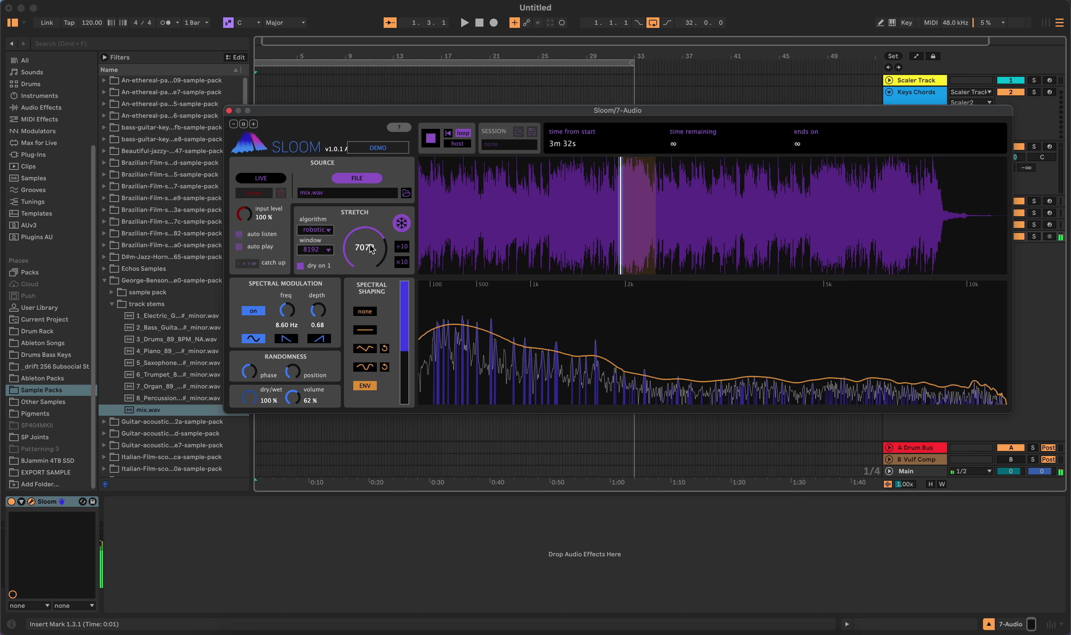
left_click_drag(370, 249, 367, 243)
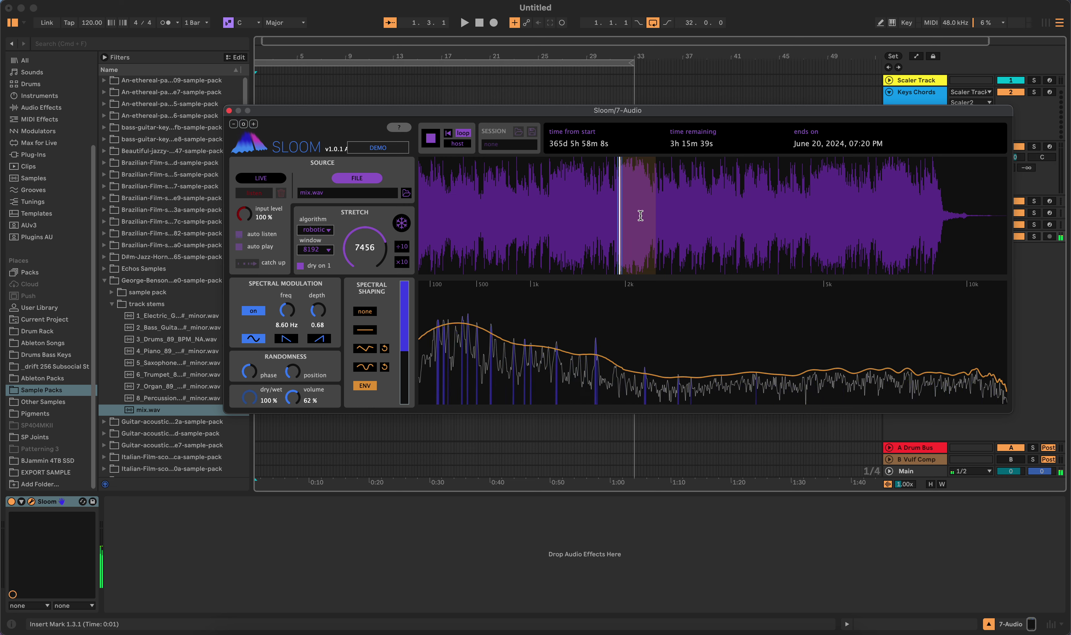
left_click(401, 224)
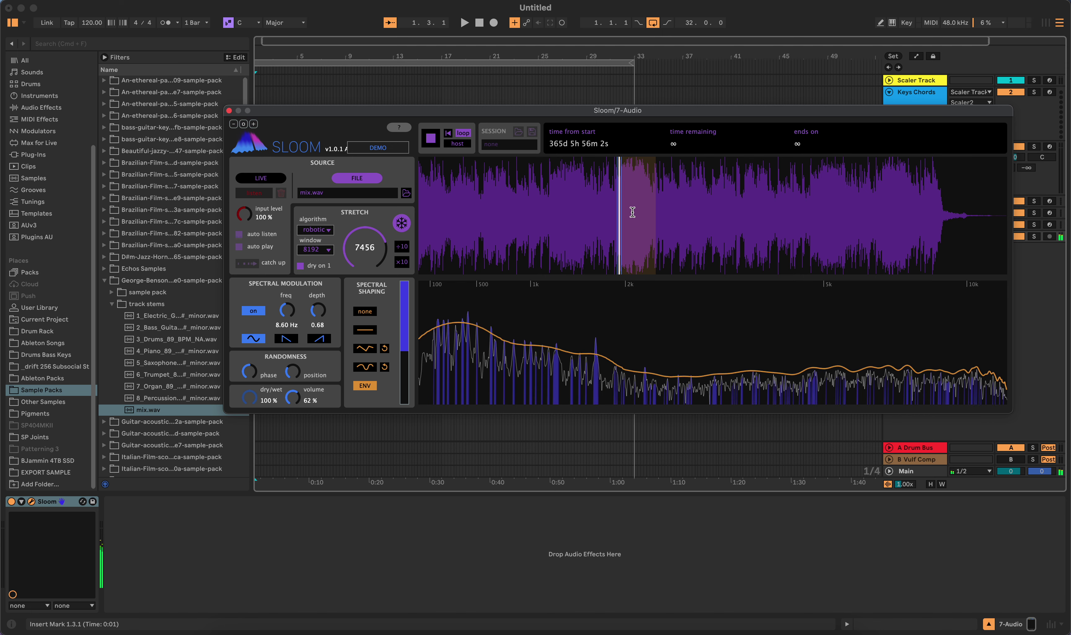
left_click(407, 225)
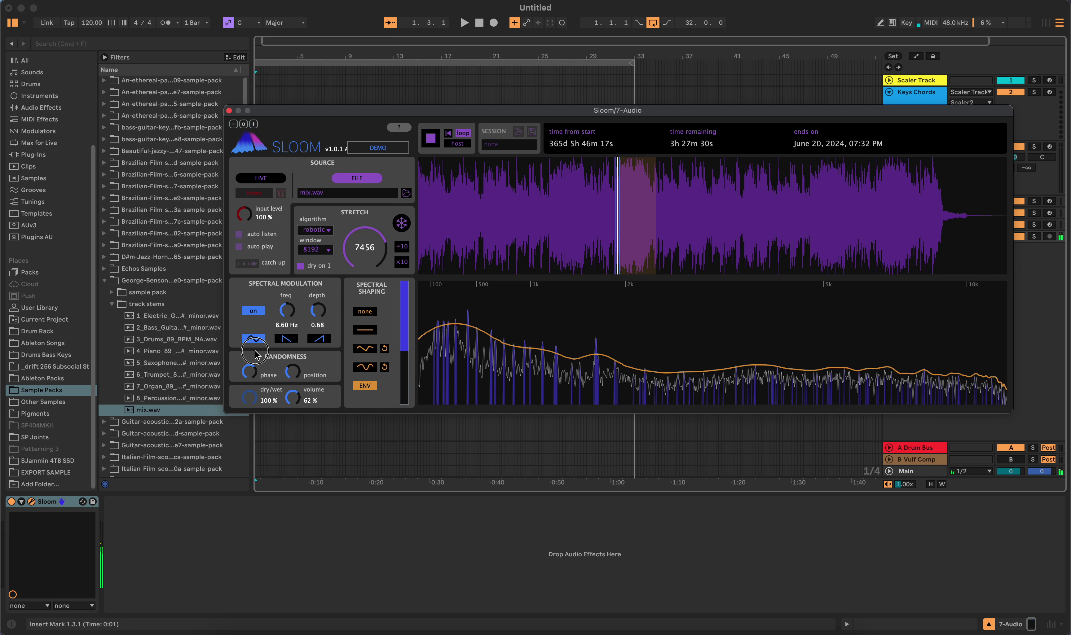
Operate a few Sloom controls, then halt playback with the stop button.
left_click(256, 341)
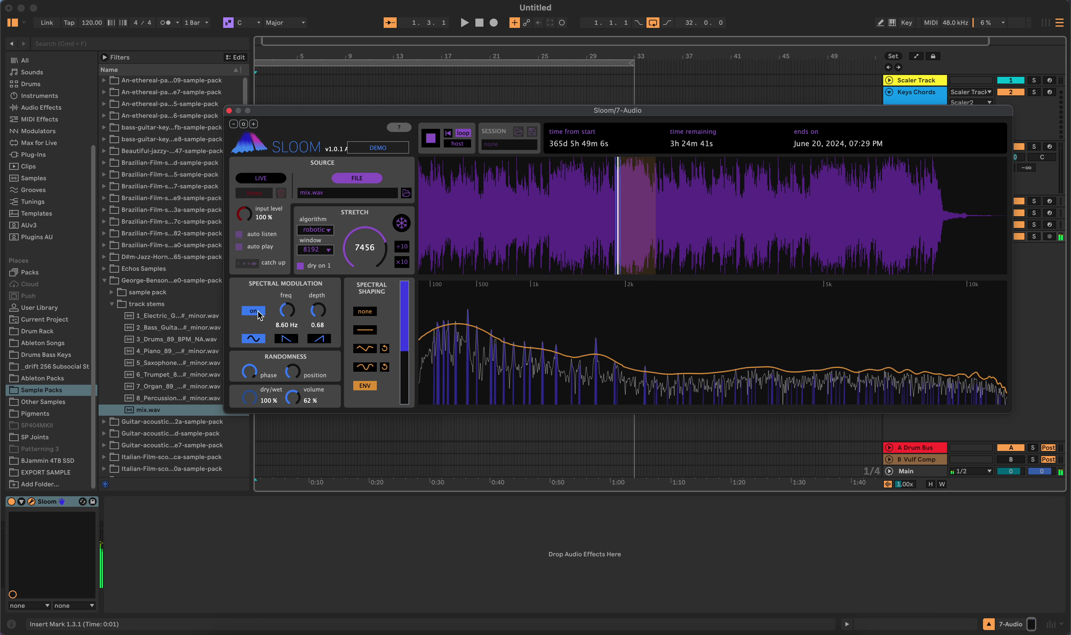
left_click(306, 308)
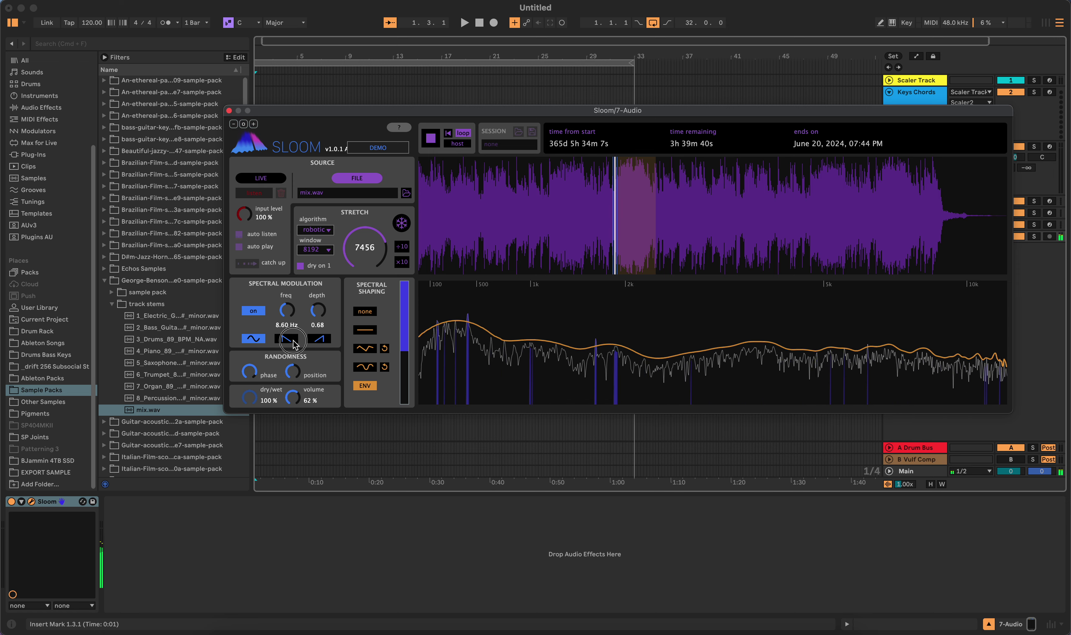
left_click(288, 375)
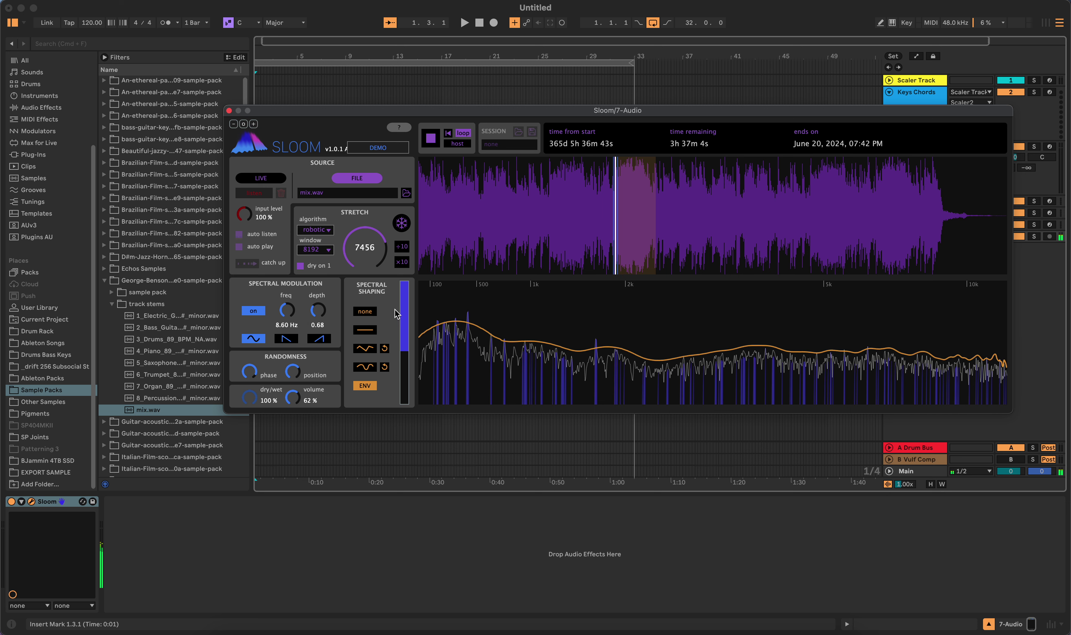
left_click(431, 139)
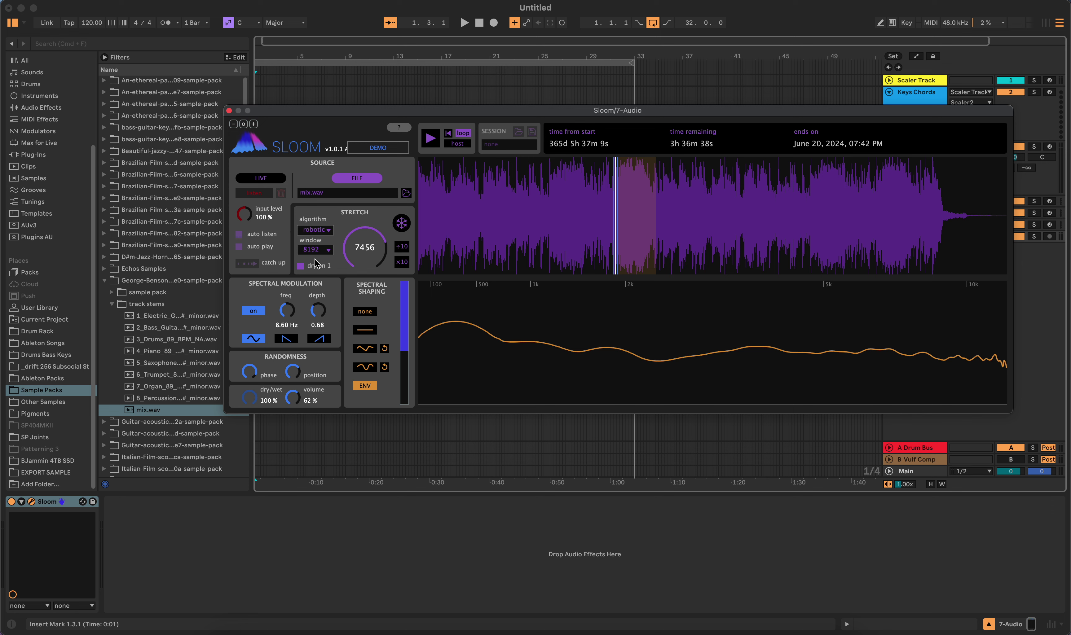
Switch Sloom's stretch algorithm to hybrid, toggle 'dry on 1', and restart playback.
left_click(329, 229)
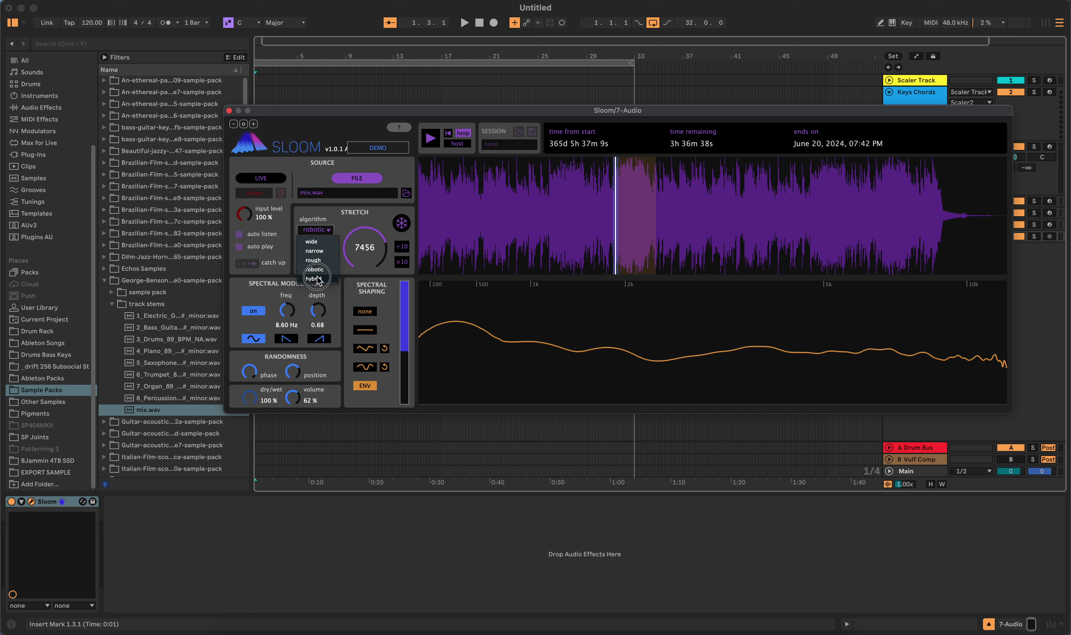
left_click(352, 279)
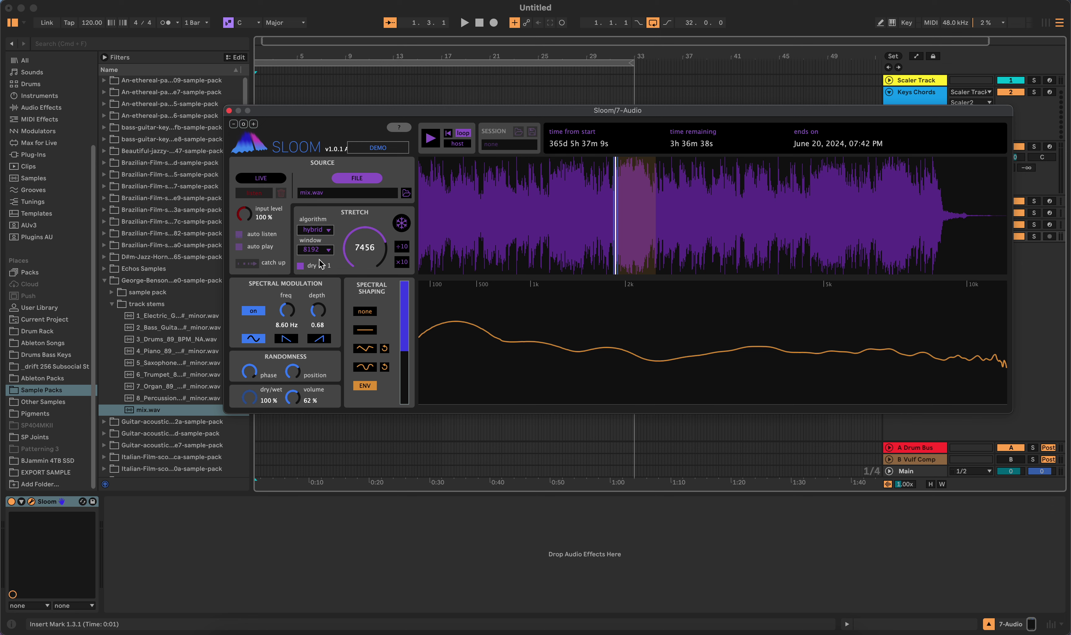
left_click(300, 267)
left_click(431, 138)
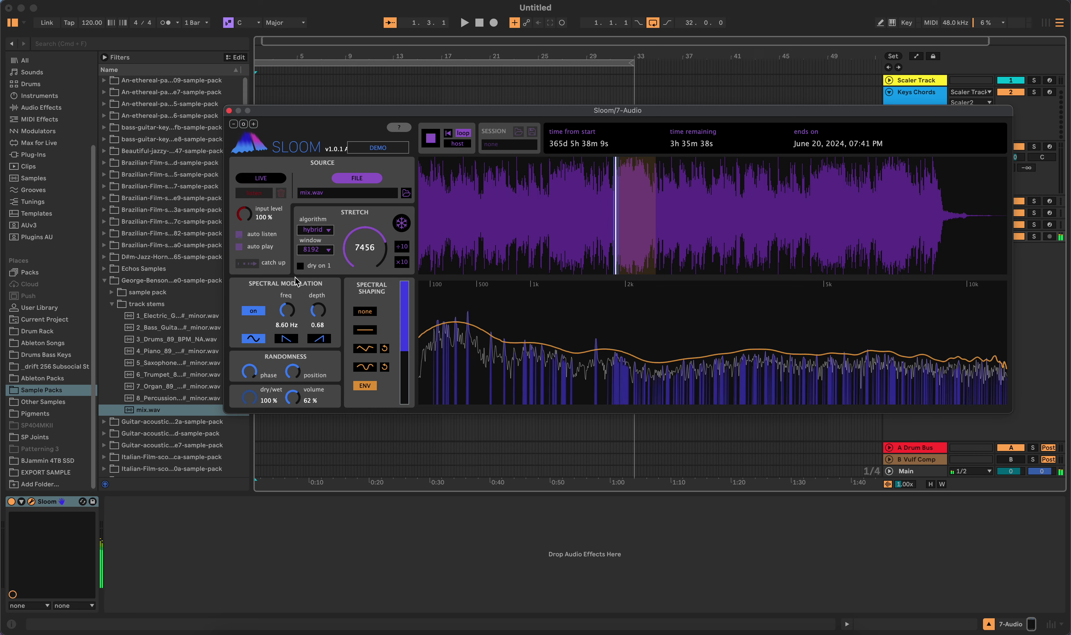
left_click(300, 266)
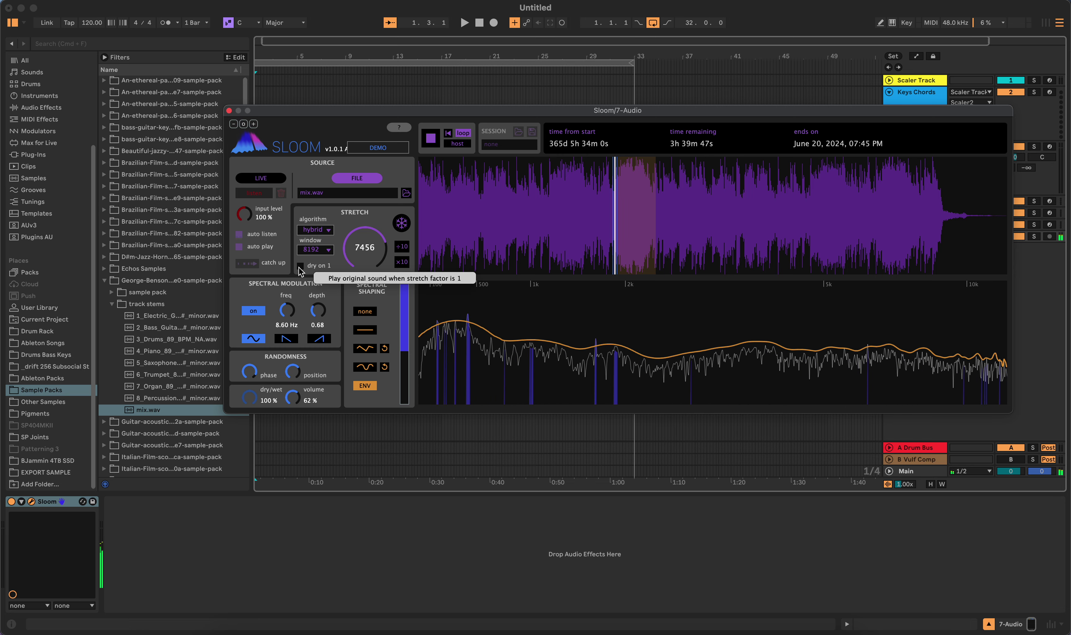
Switch Sloom to the wide algorithm with a 4096 window.
left_click(327, 230)
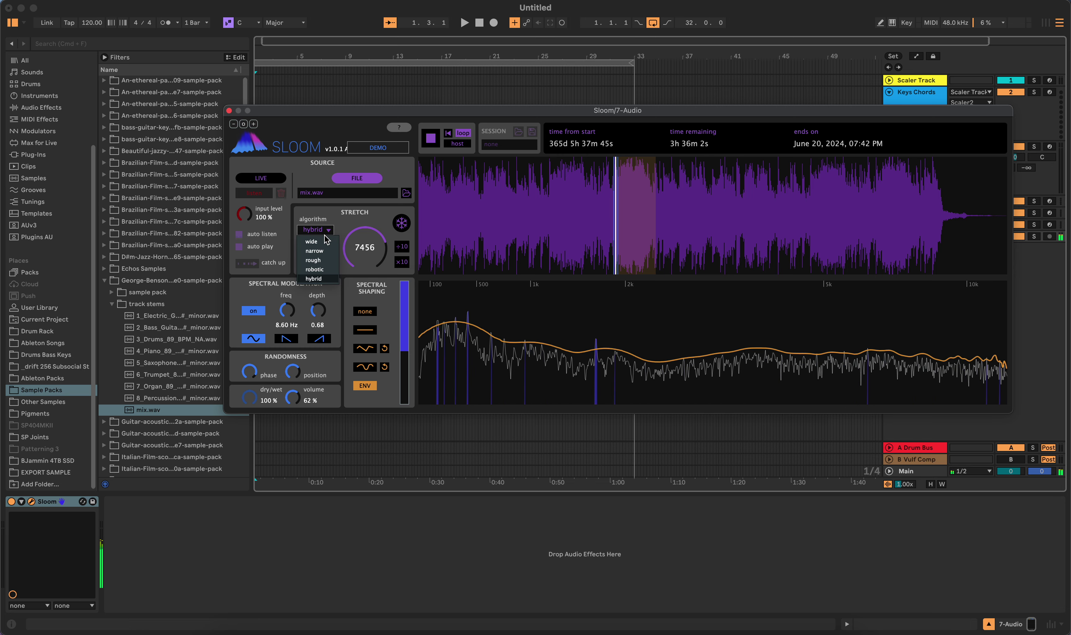
left_click(312, 241)
left_click(321, 249)
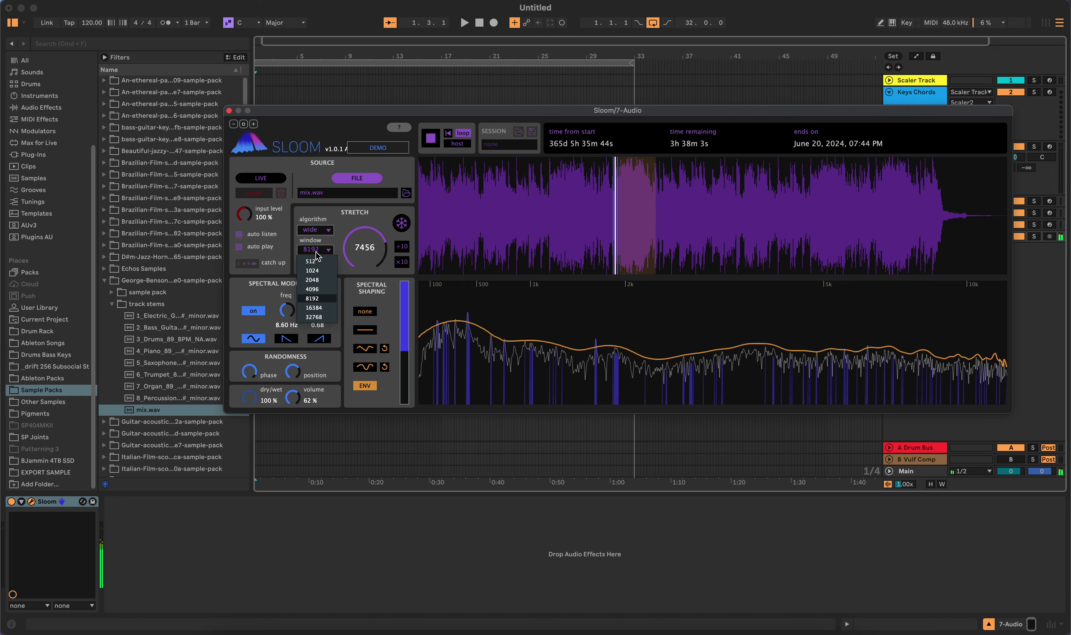
left_click(319, 290)
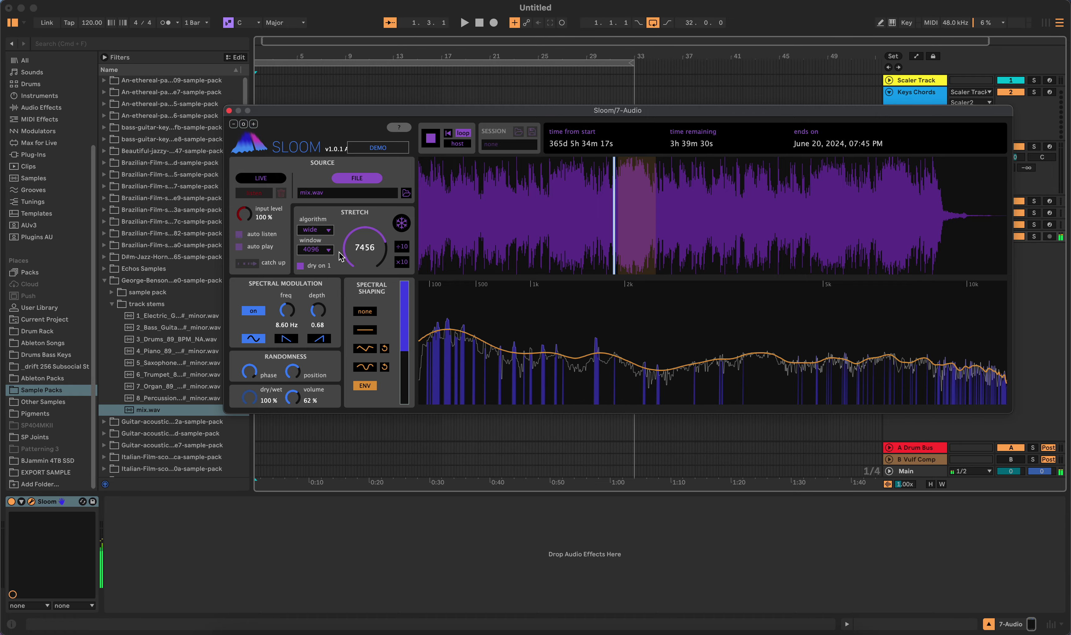
left_click(600, 238)
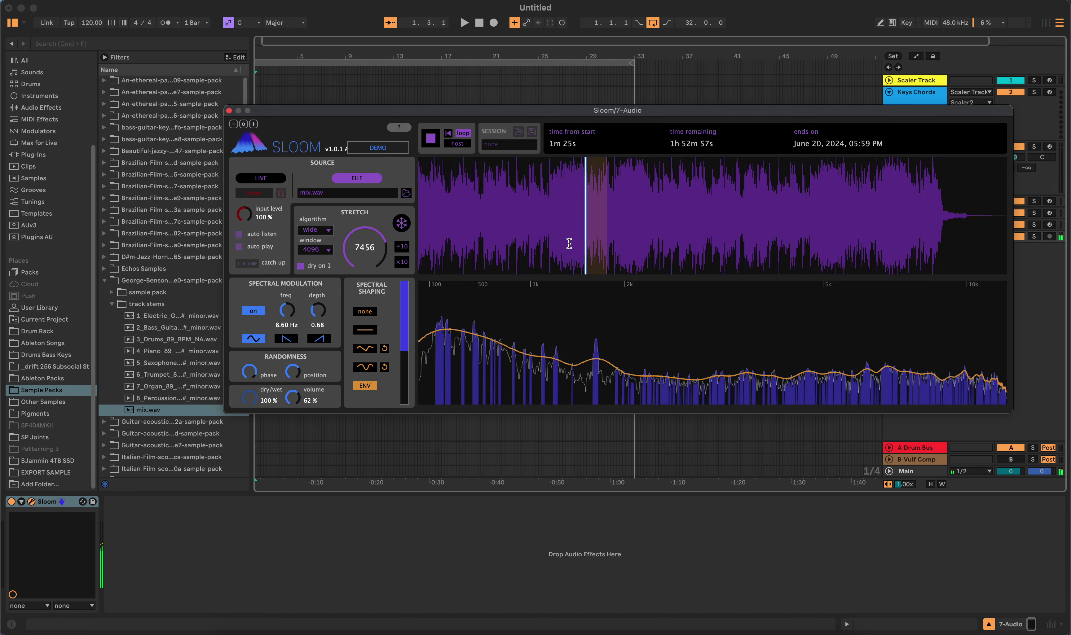
Try the ramp shapes, then set sine spectral modulation to 14.22 Hz at depth 0.62.
left_click(290, 341)
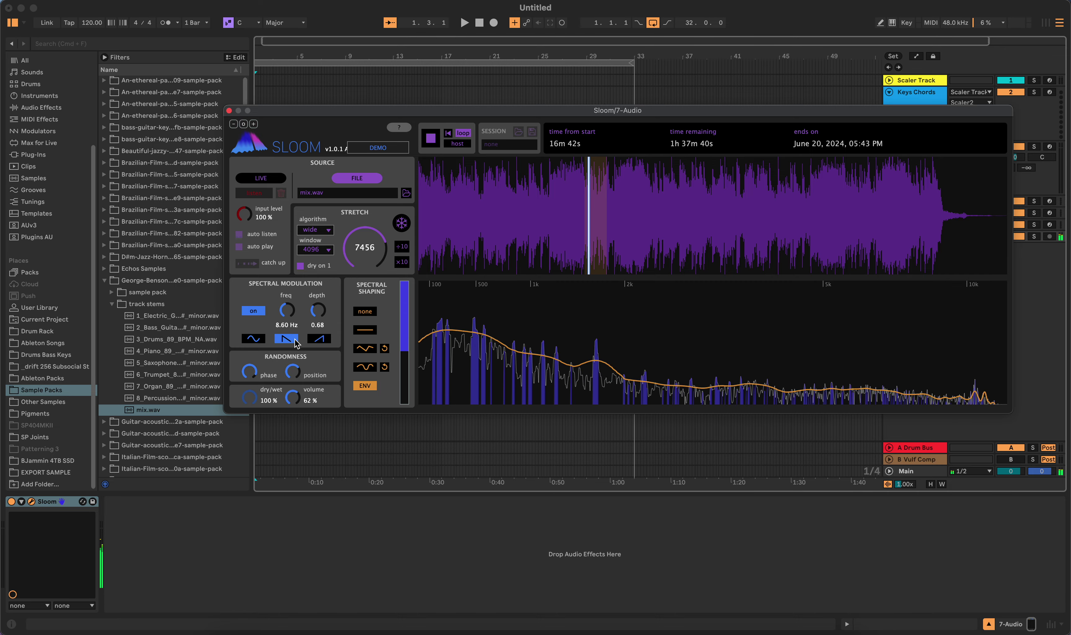
left_click(315, 342)
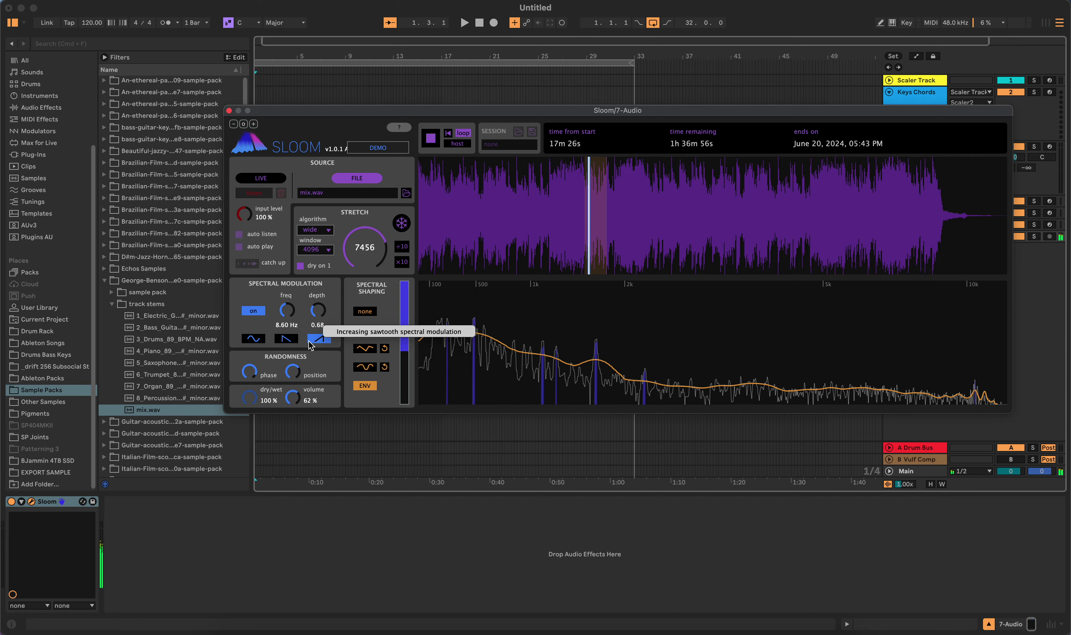
left_click(253, 338)
left_click_drag(283, 324, 295, 263)
mouse_move(321, 320)
left_mouse_down()
mouse_move(328, 273)
mouse_move(327, 322)
left_mouse_up()
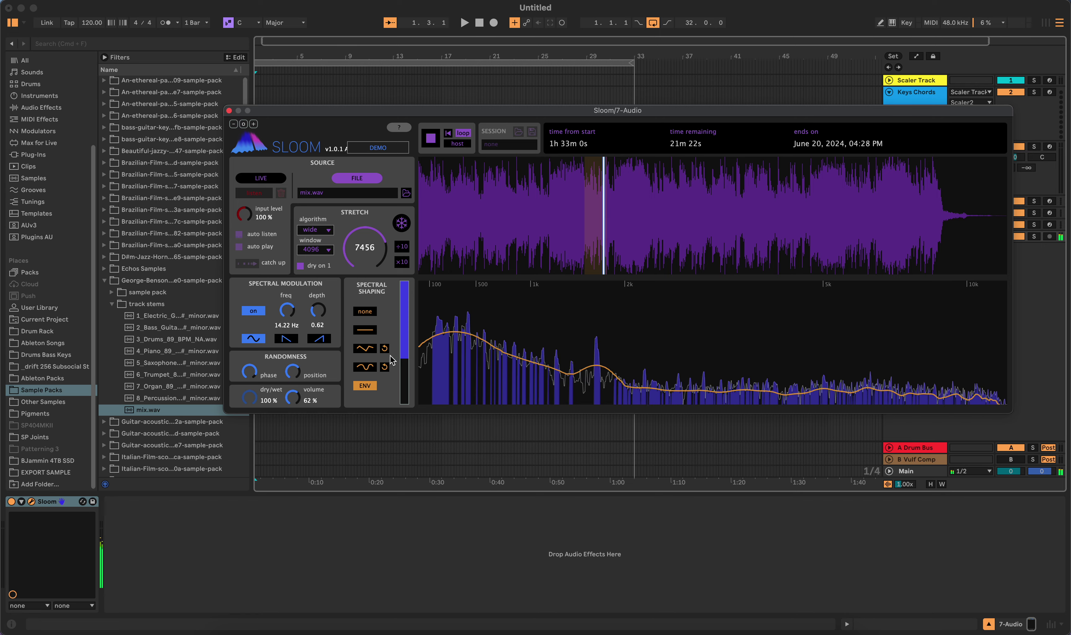
Apply the breakpoint shaping preset, add two breakpoints, and raise the lowest-frequency point.
left_click(365, 349)
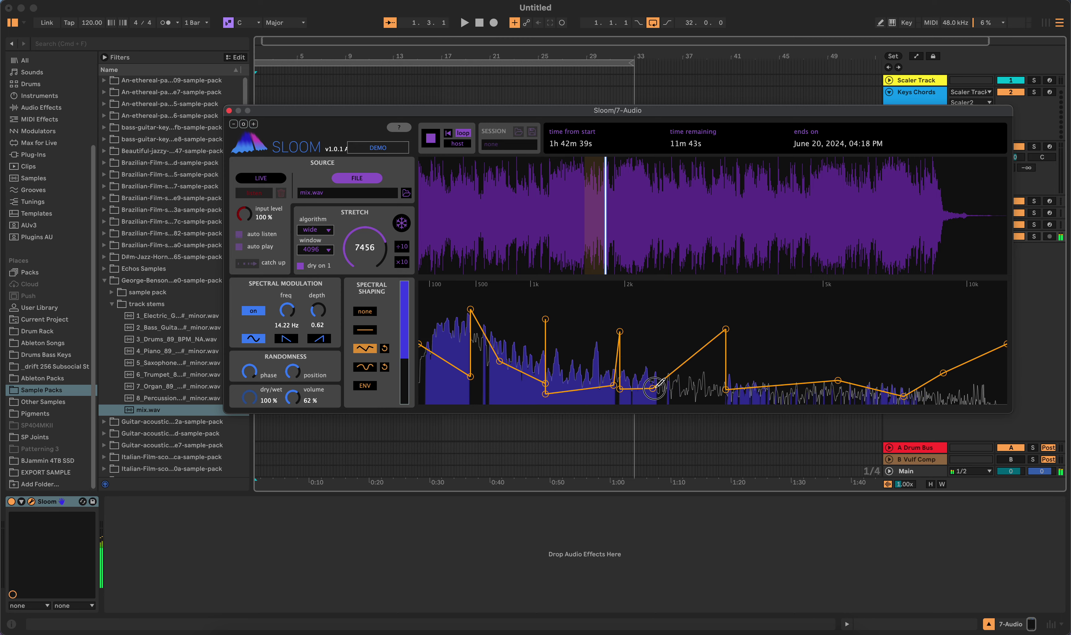
left_click(682, 385)
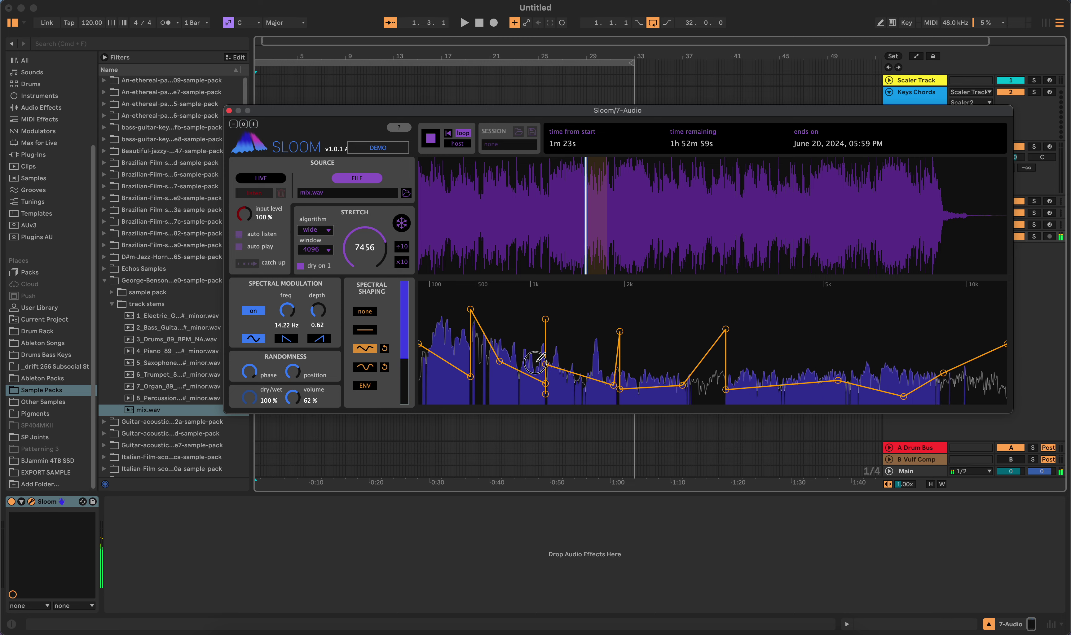
left_click(560, 375)
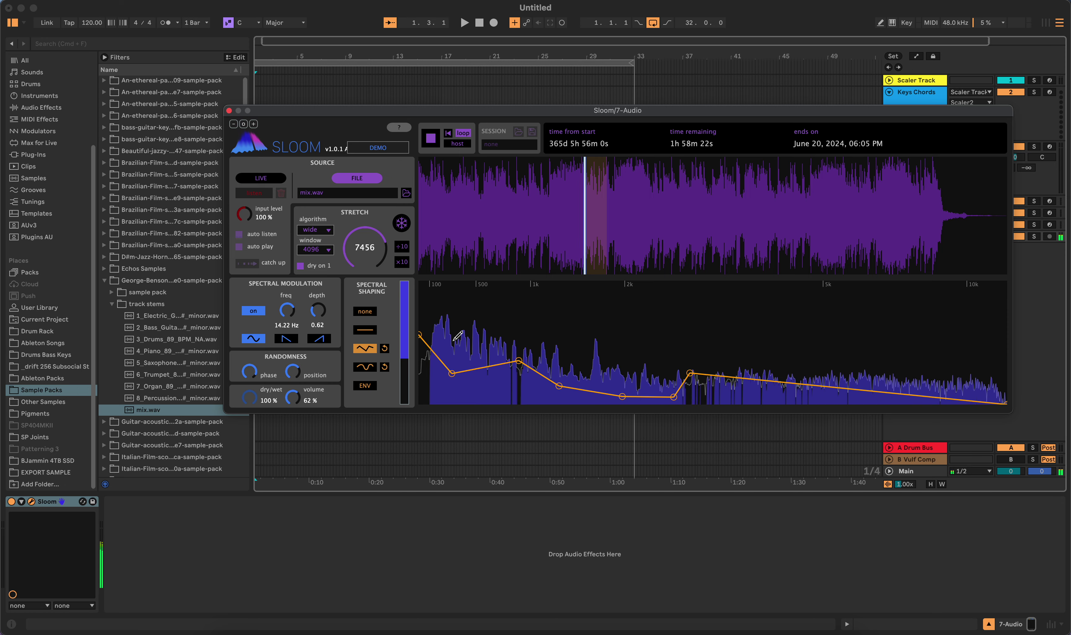
left_click_drag(452, 373, 452, 362)
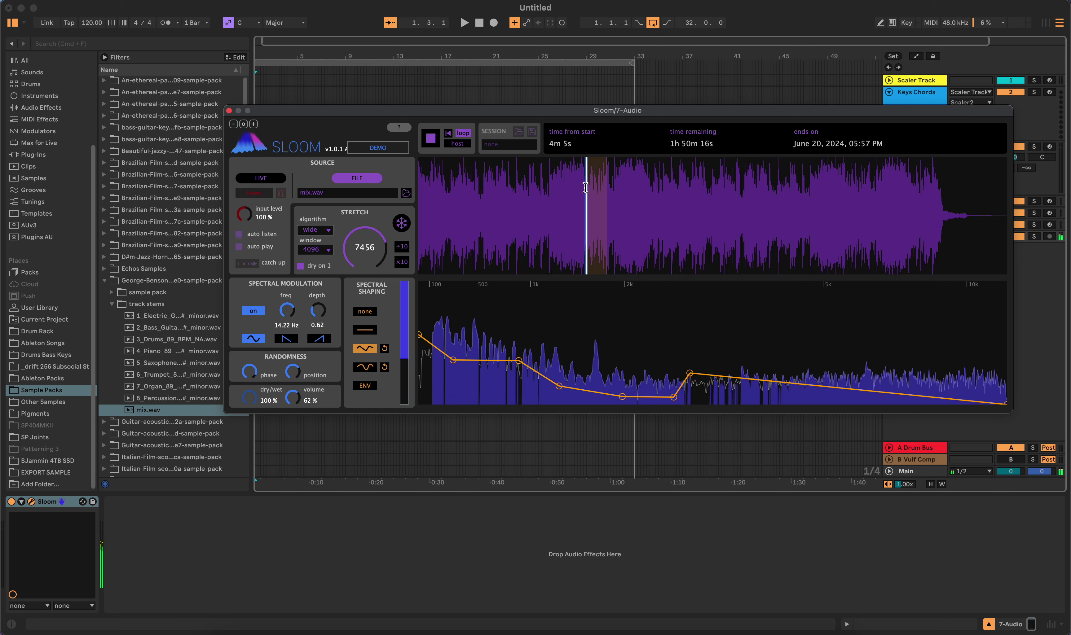
Audition playback at several positions from the middle toward the end of the sample.
left_click(670, 194)
left_click(689, 195)
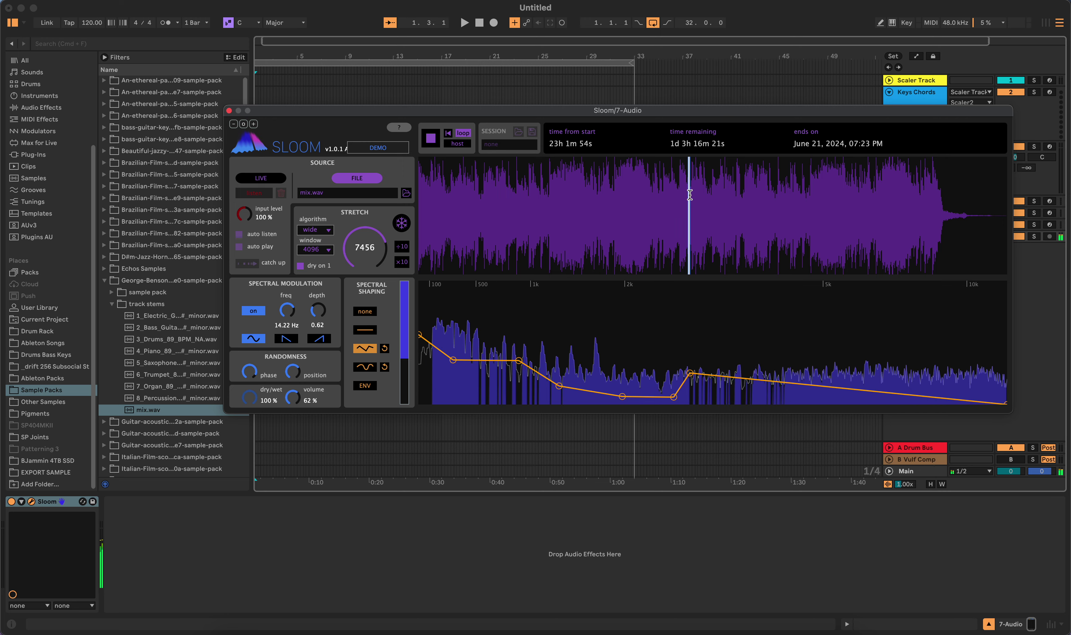
left_click_drag(678, 196, 705, 199)
left_click(736, 199)
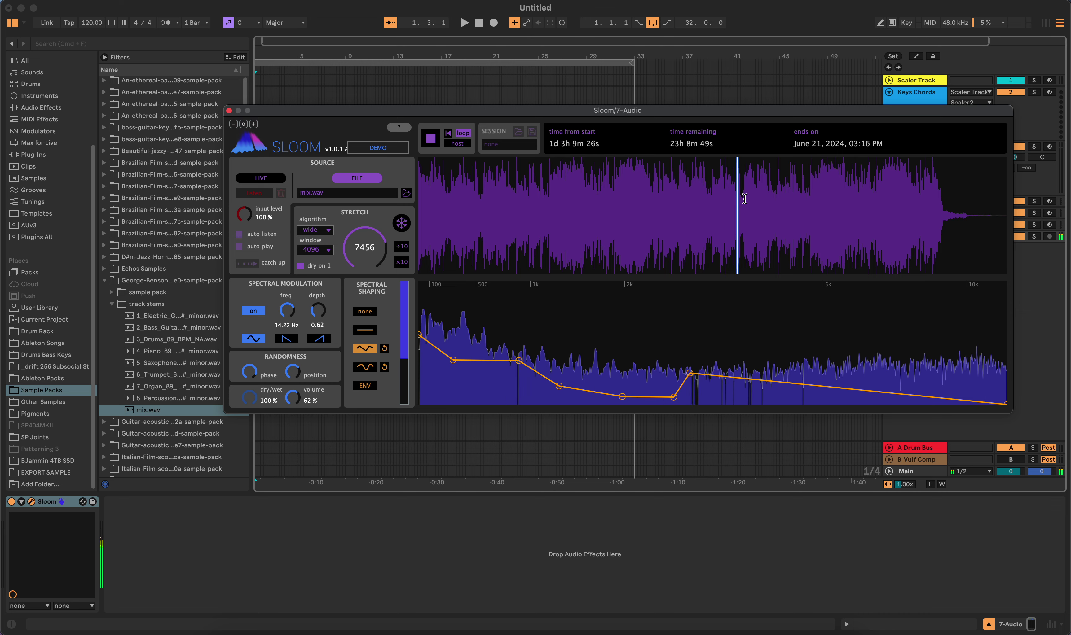
left_click(834, 207)
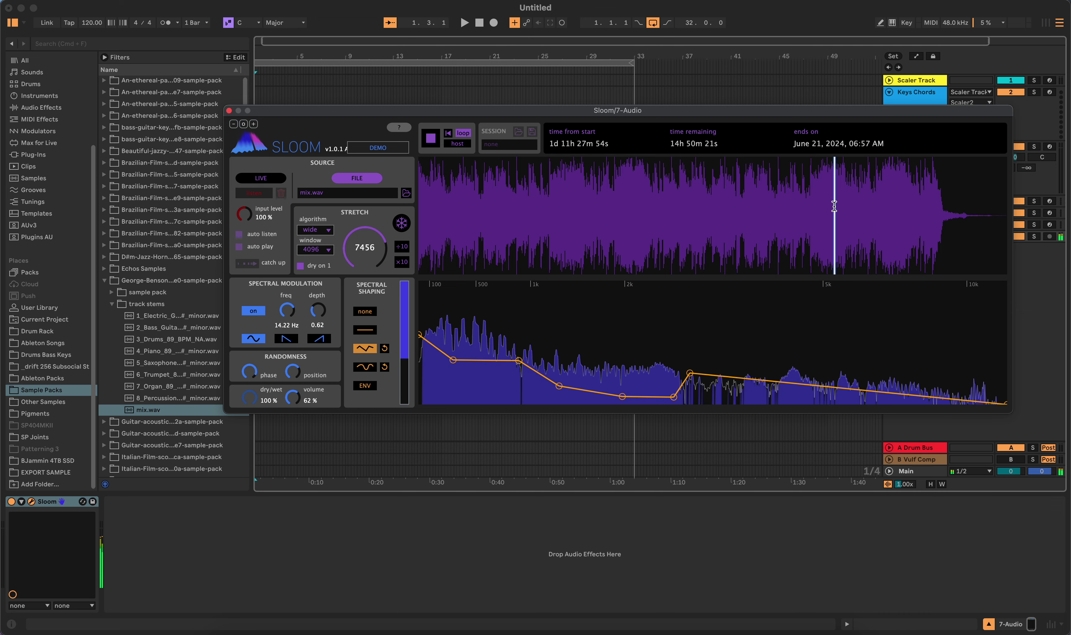
left_click(851, 206)
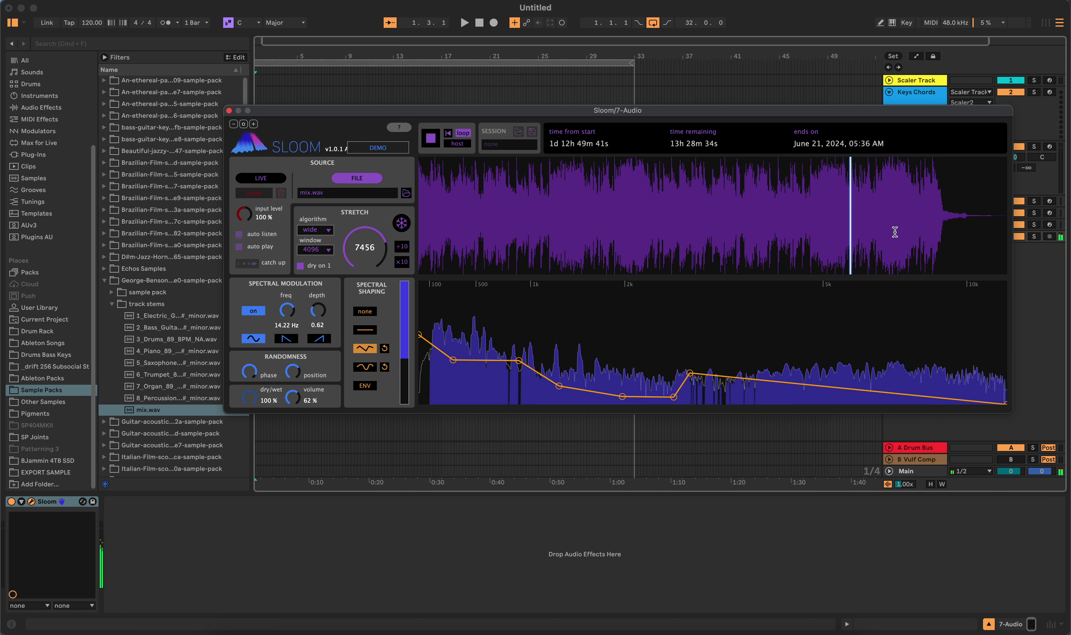
Pull the upper shaping curve down to cut highs while auditioning different positions.
left_click_drag(689, 373, 671, 417)
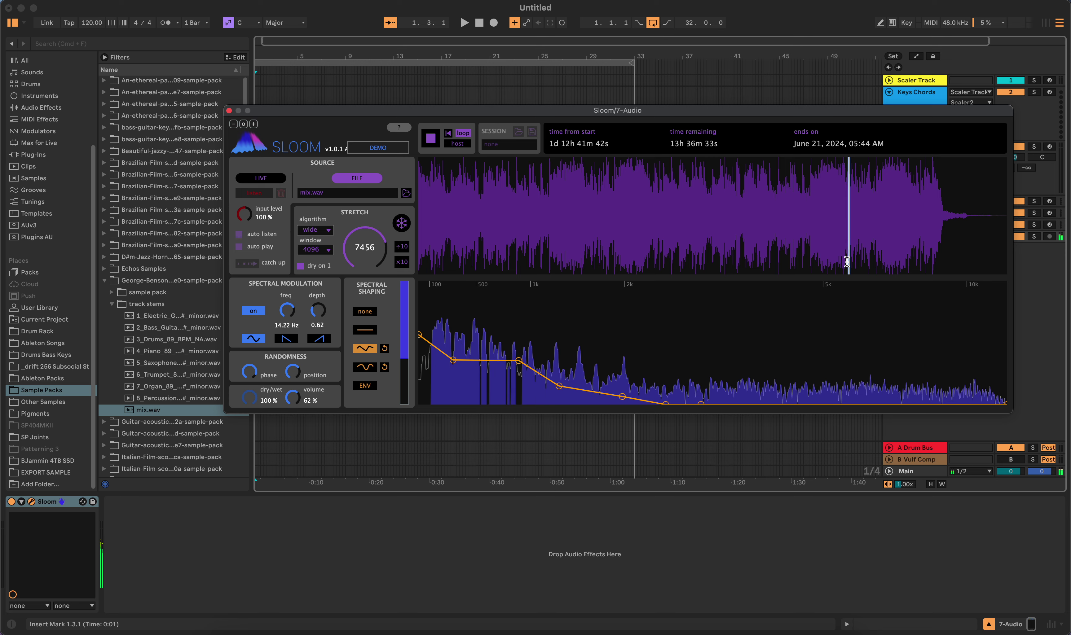
left_click(857, 229)
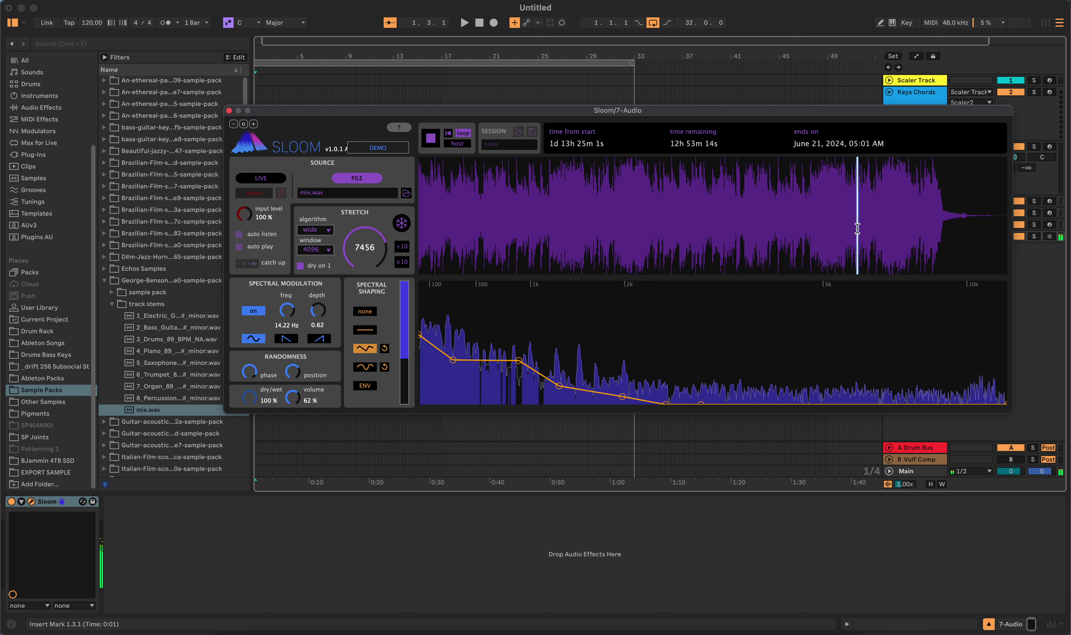
left_click(853, 226)
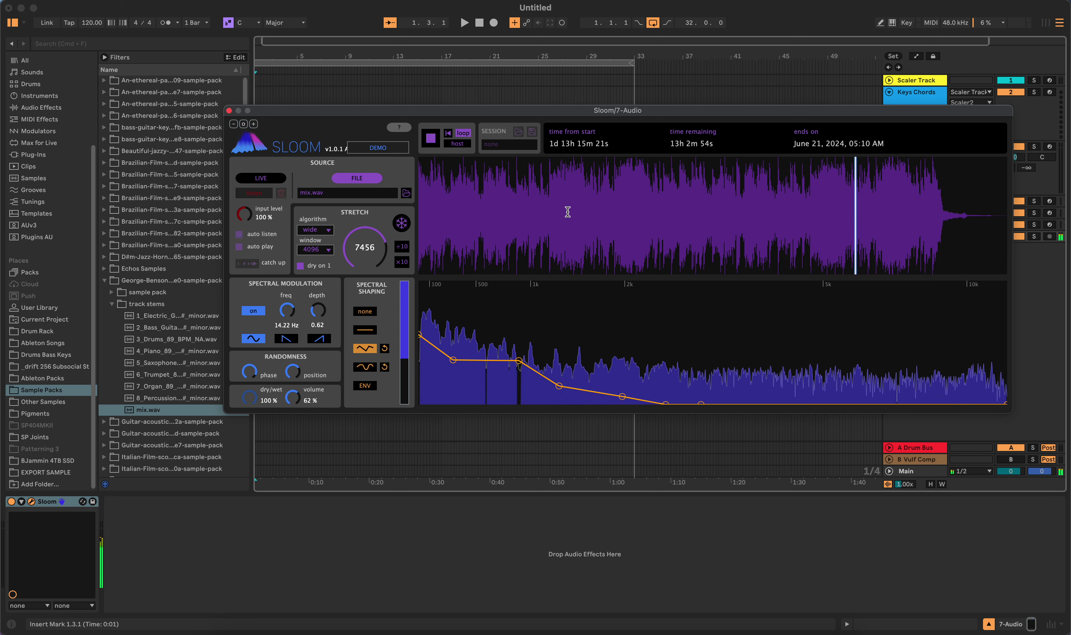
left_click_drag(567, 212, 550, 213)
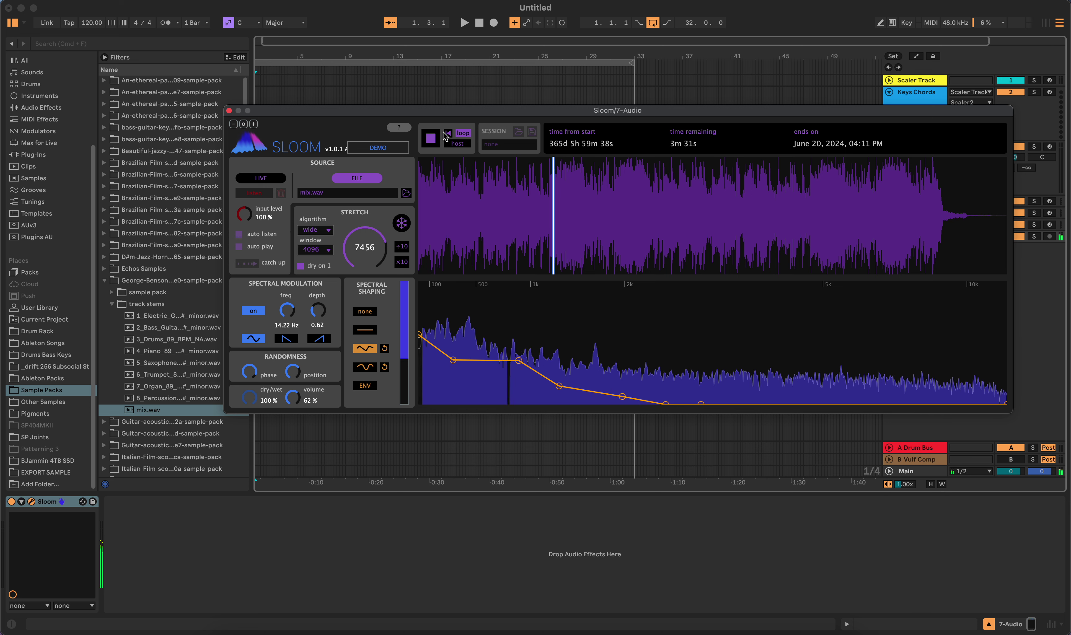
Stop Sloom playback and set Spectral Shaping to none.
left_click(430, 138)
left_click(364, 331)
left_click(364, 311)
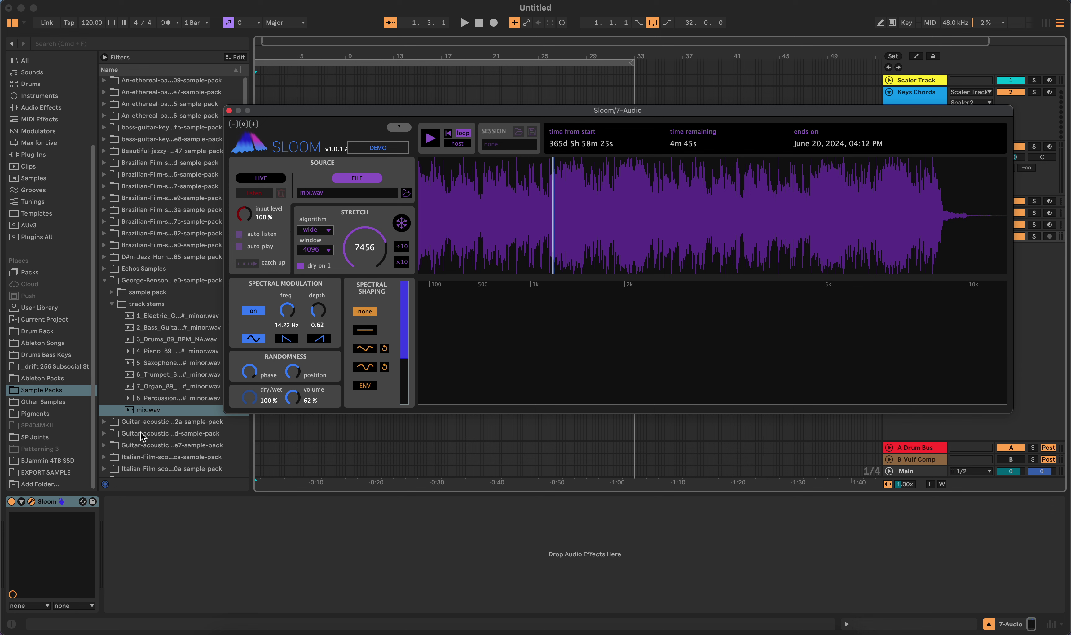
Load 3_Drums_89_BPM_NA.wav from the George Benson track stems into Sloom.
left_click(105, 281)
left_click(104, 292)
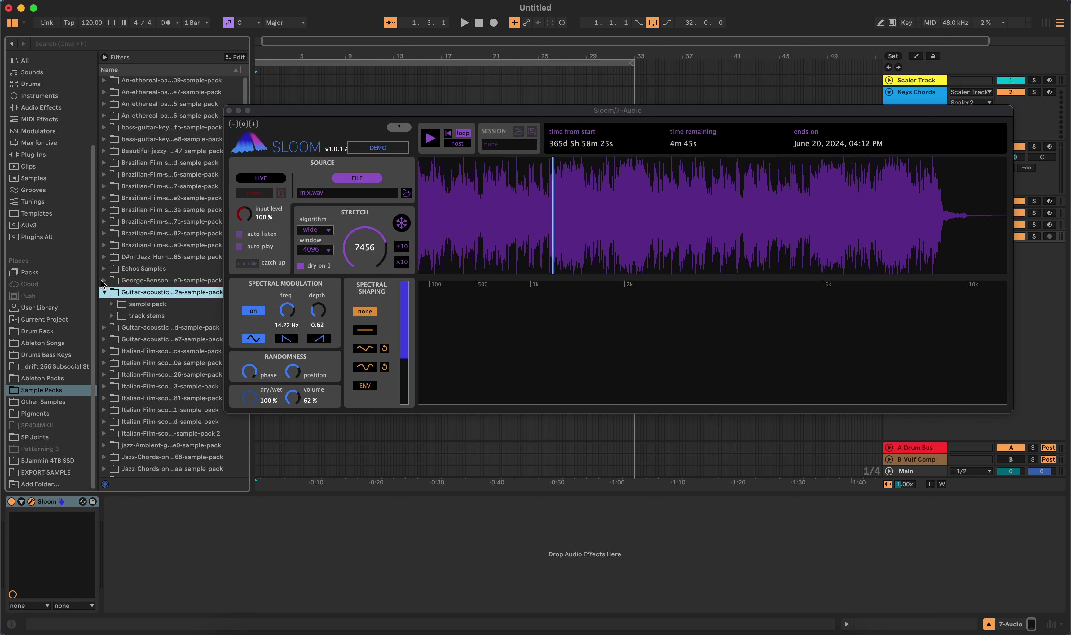
left_click(105, 280)
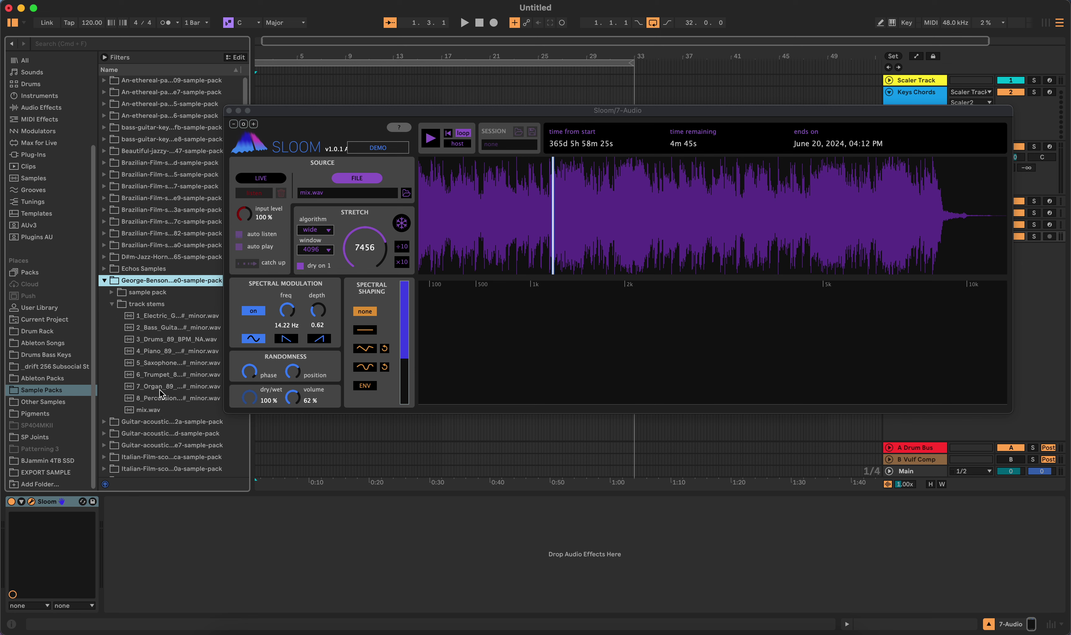
left_click_drag(152, 336, 527, 218)
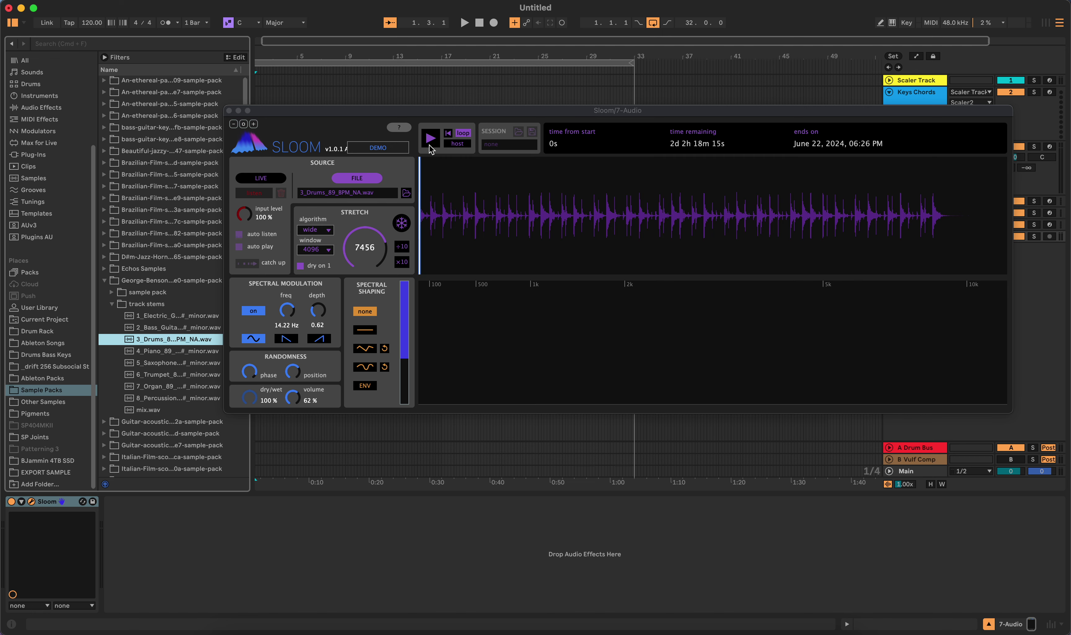
Audition the drums, set volume to 50 %, turn spectral modulation off, and reset stretch to 10.
left_click(431, 139)
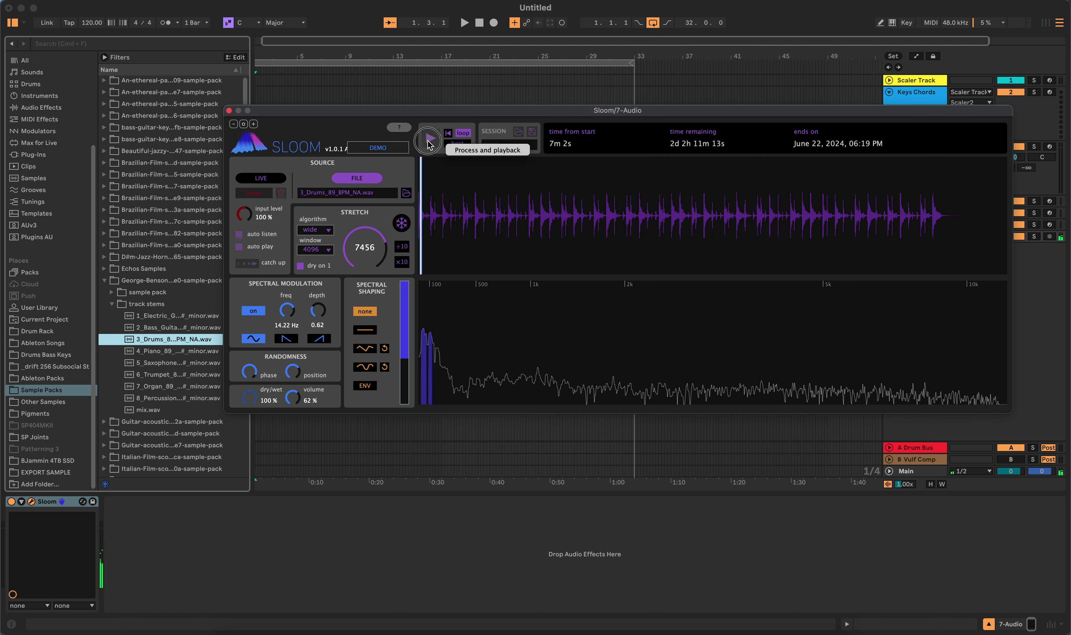
left_click(431, 139)
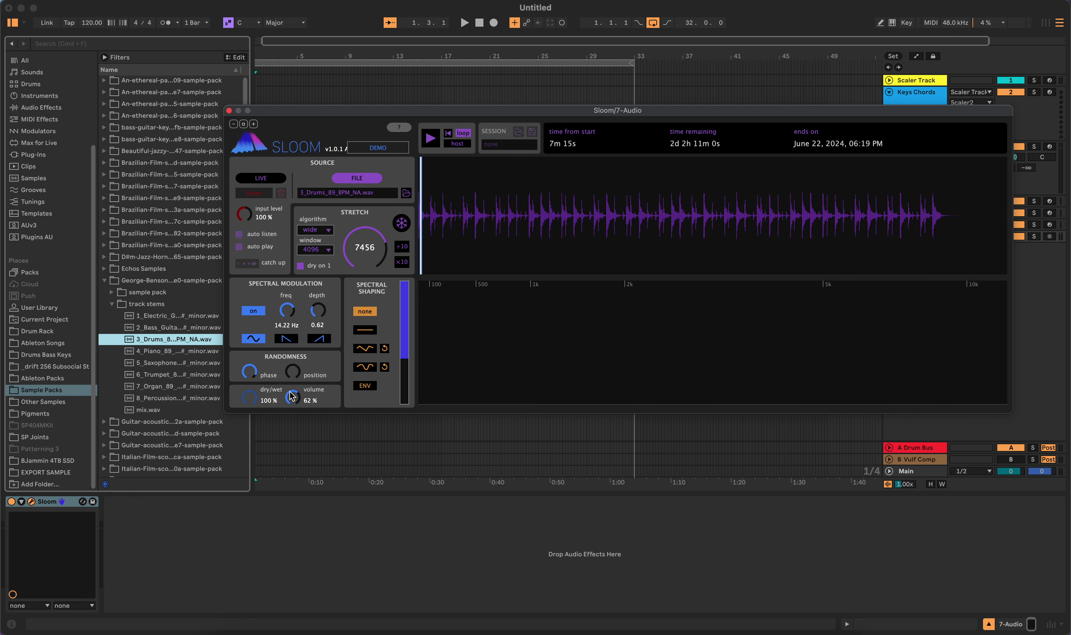
left_click_drag(292, 394, 292, 400)
left_click(254, 311)
double_click(371, 254)
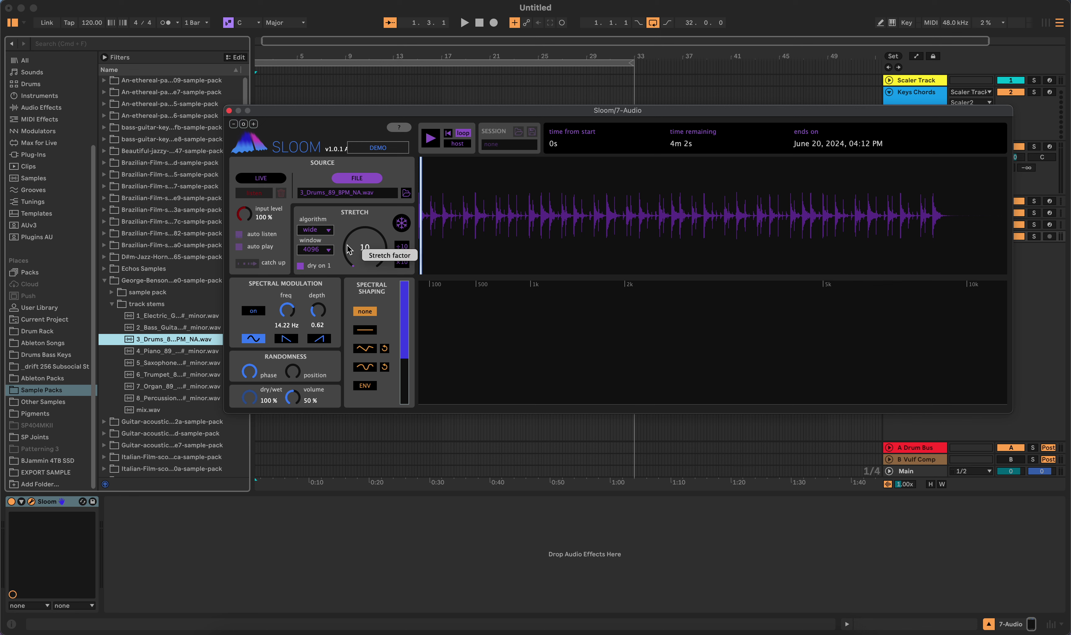
left_click(321, 250)
left_click(320, 250)
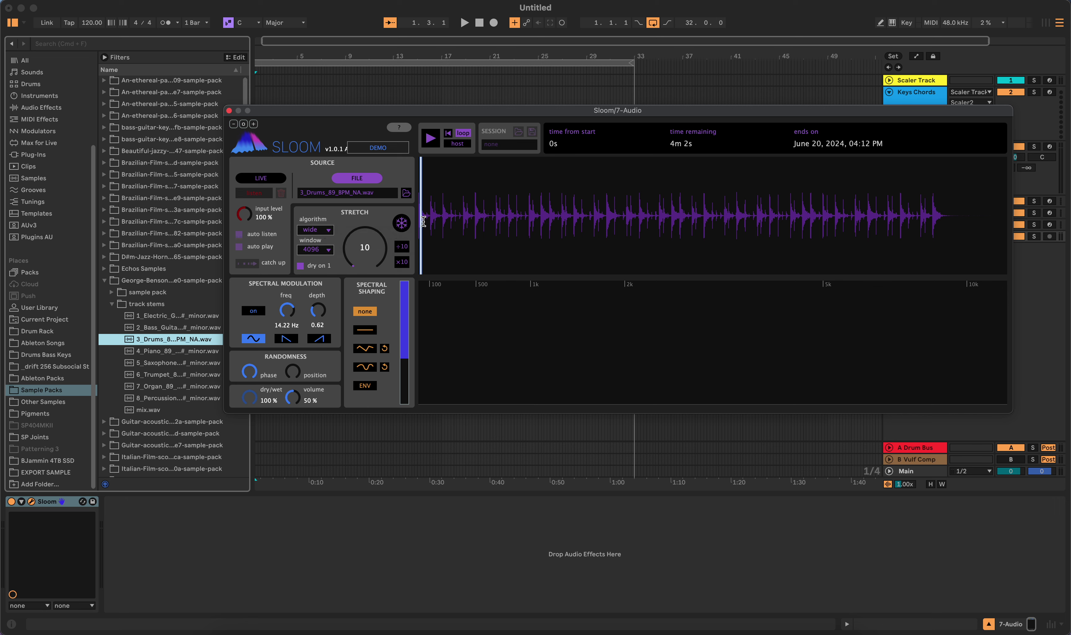
Audition the drums stretched by 10 and set the project tempo to 89 BPM.
left_click(434, 138)
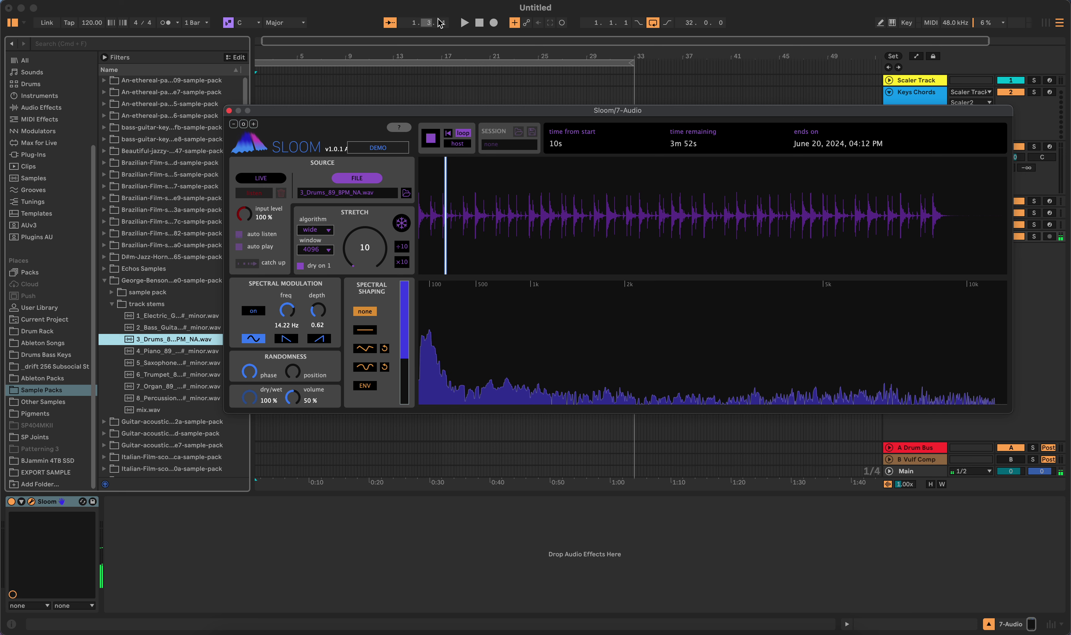
left_click(430, 138)
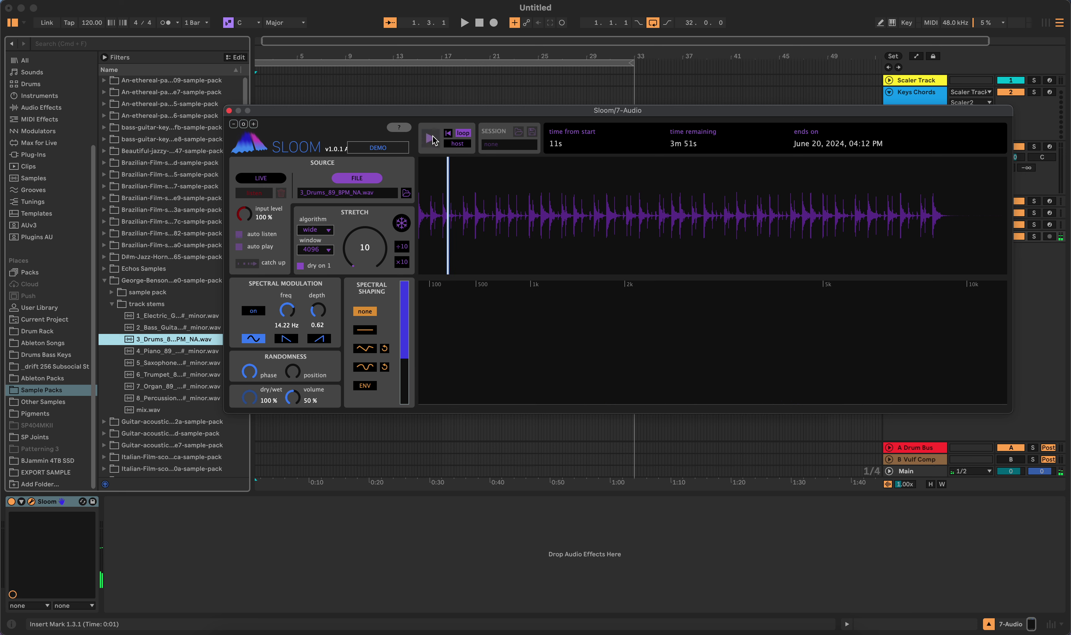
left_click(153, 343)
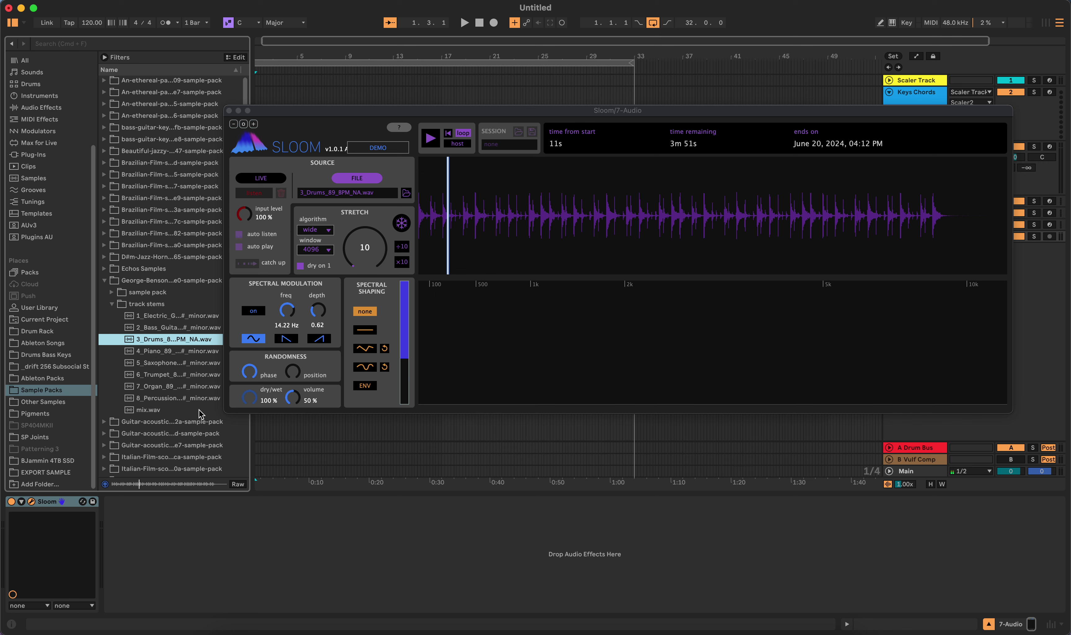
left_click_drag(89, 23, 89, 38)
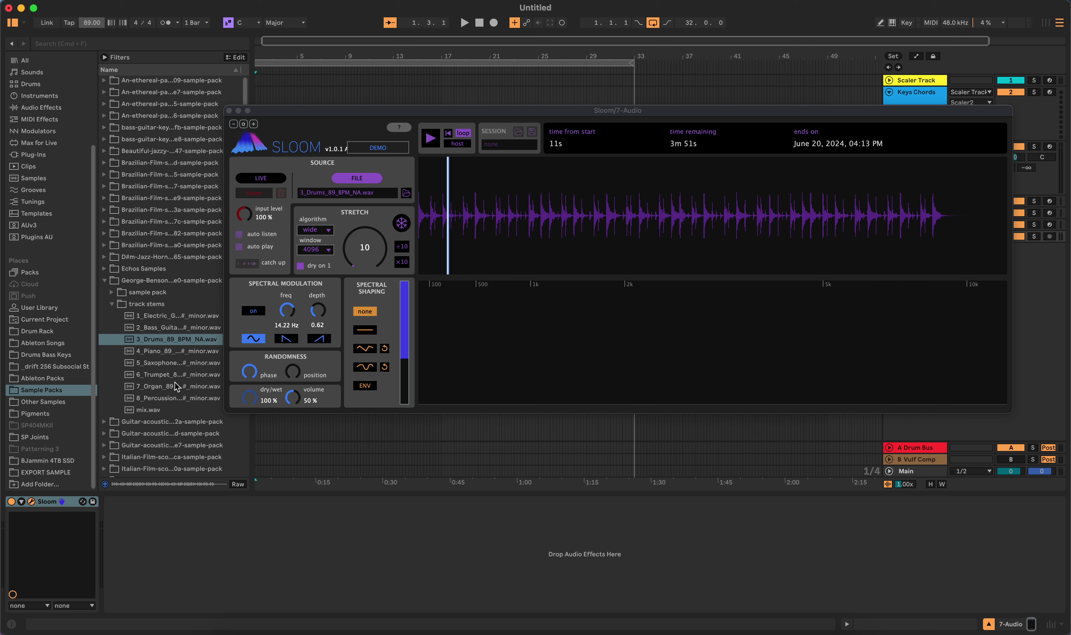
left_click(176, 332)
left_click(177, 337)
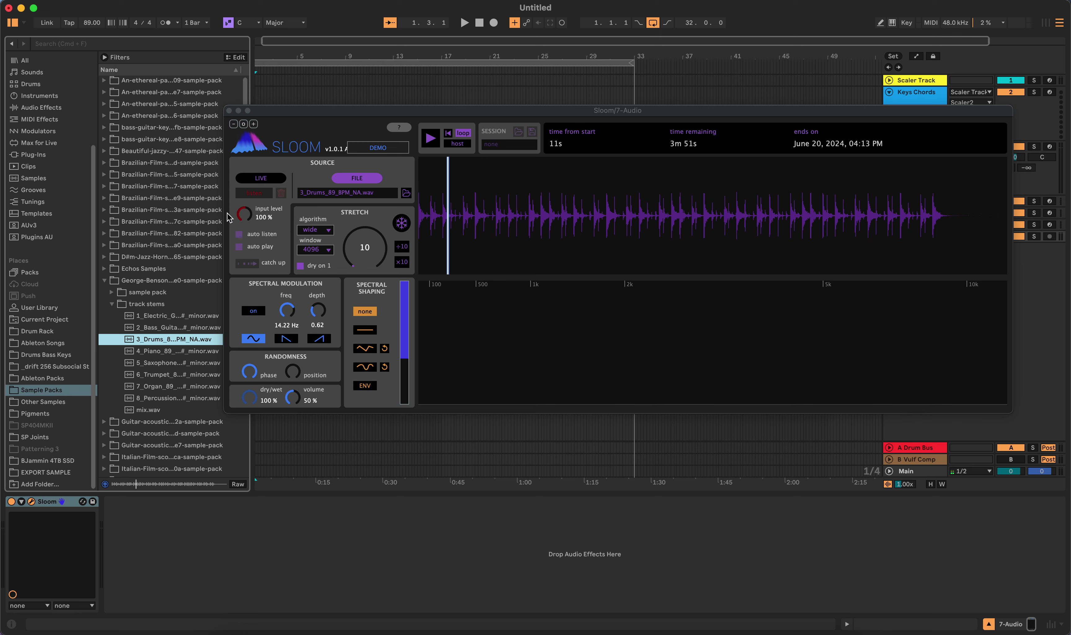
Collapse the track stems folder, select the sample pack folder, and play the stretched drums.
left_click(153, 353)
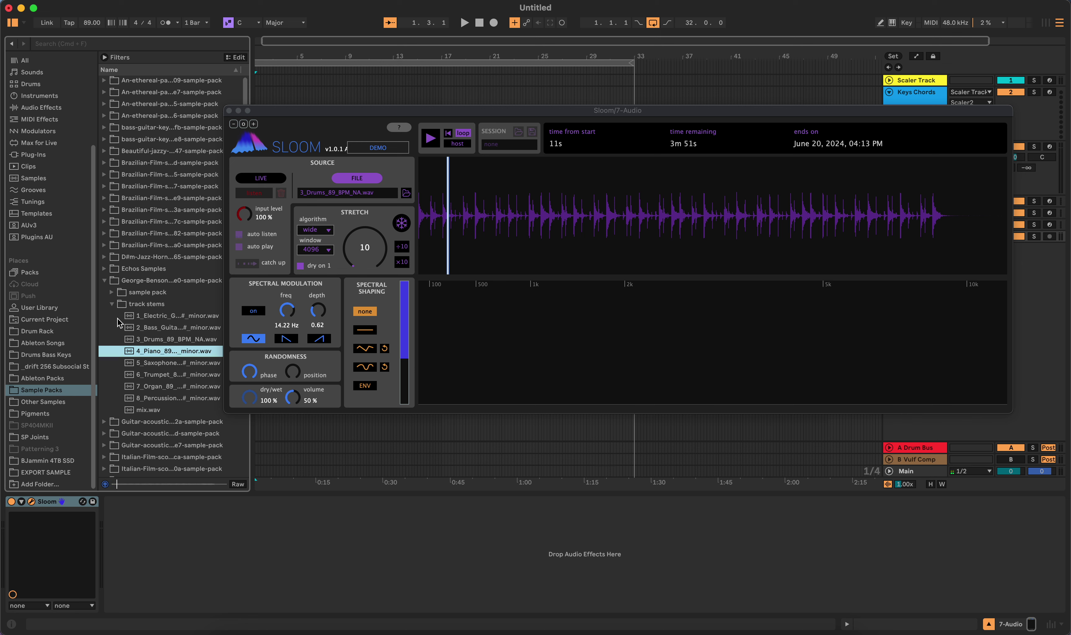
left_click(112, 305)
left_click(137, 293)
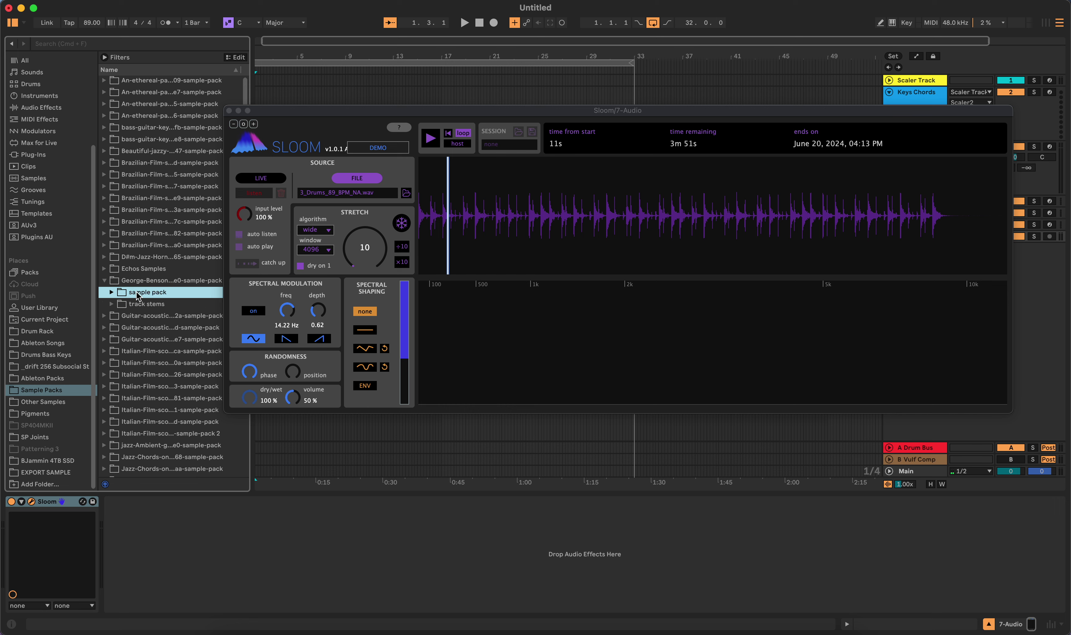
left_click(431, 138)
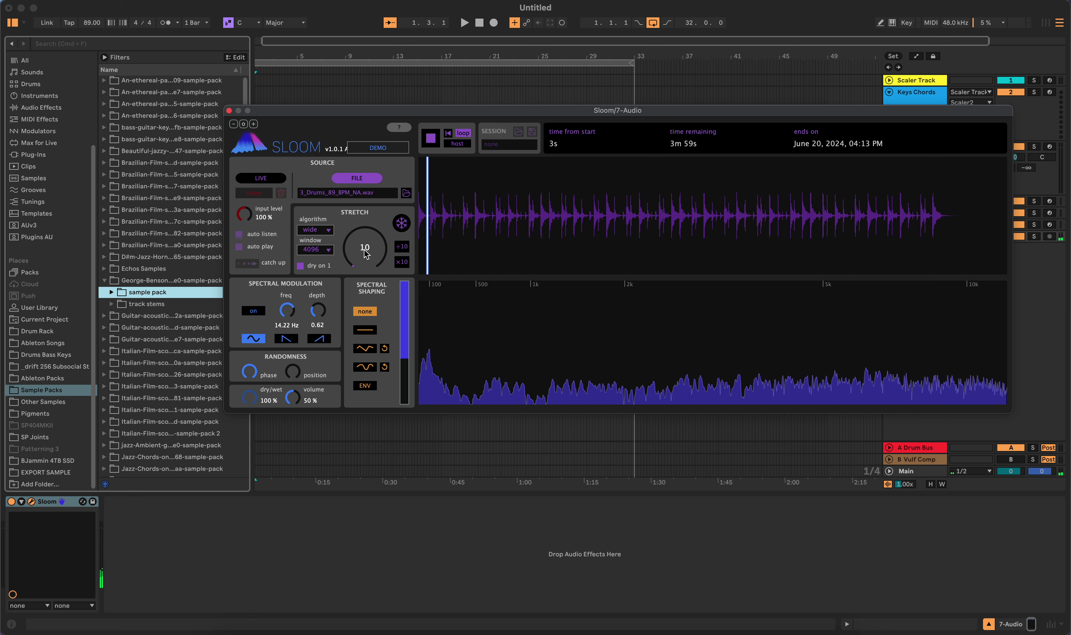
Toggle 'dry on 1', raise volume to 100 %, and try position randomness before returning it to zero.
left_click(299, 267)
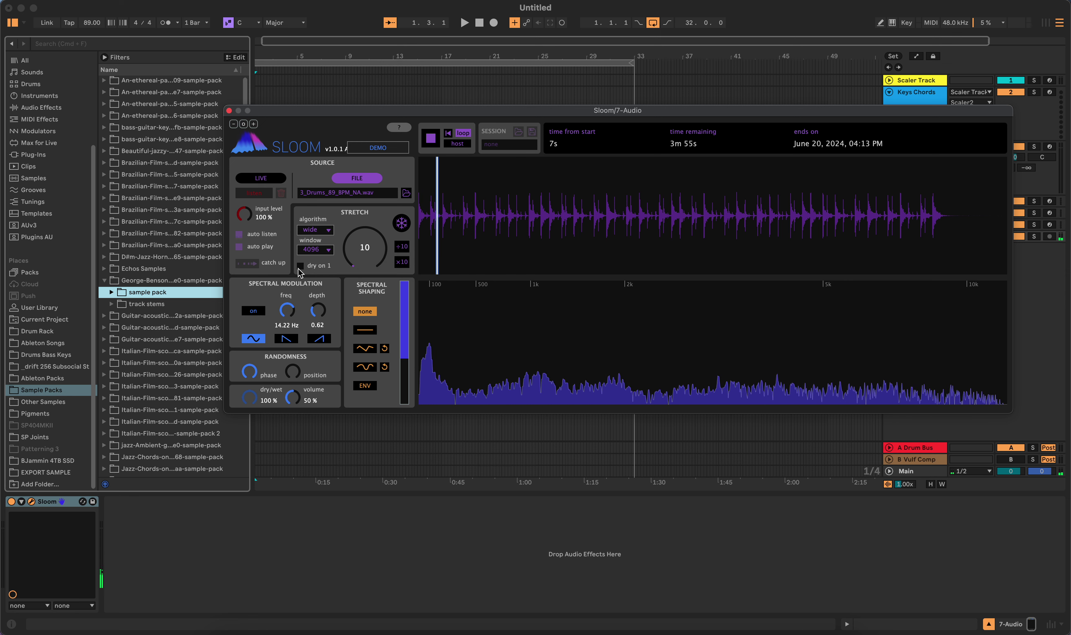
left_click(299, 266)
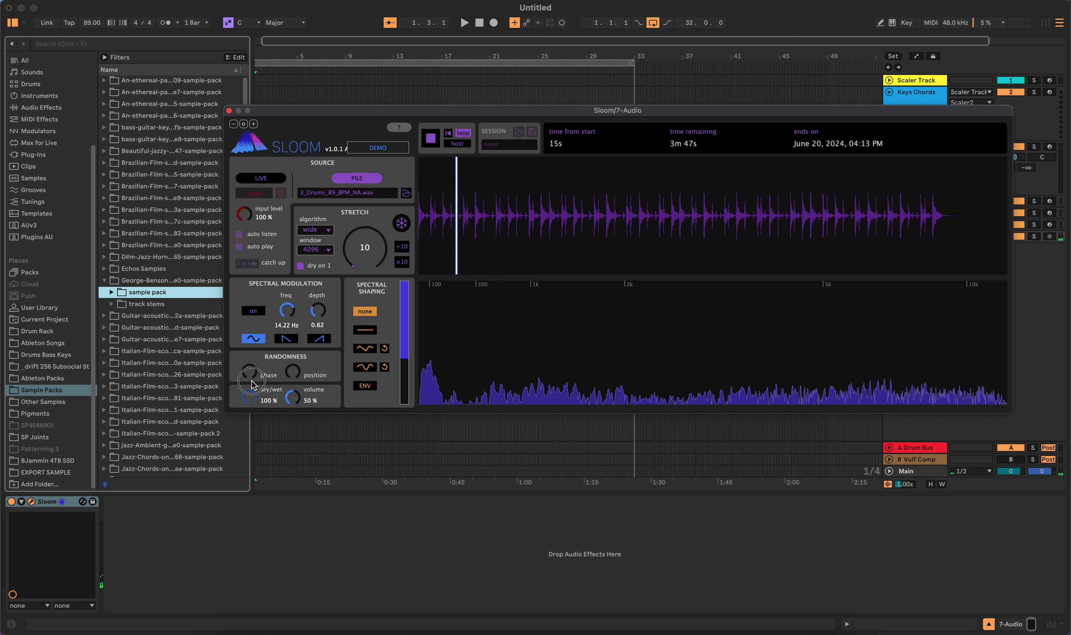
left_click_drag(295, 401, 249, 360)
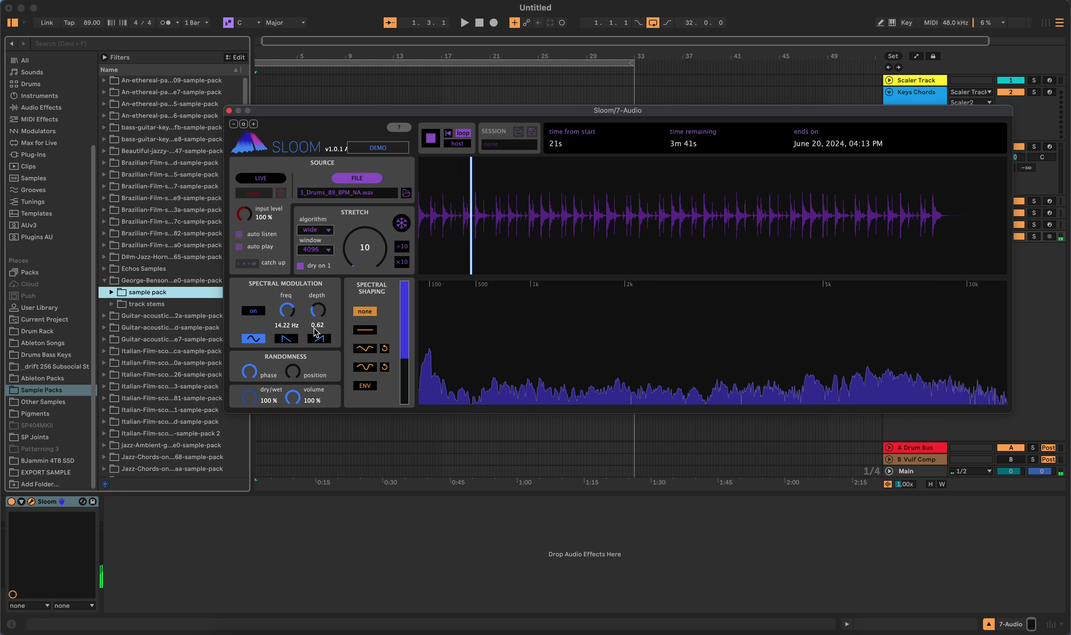
left_click_drag(293, 375, 293, 362)
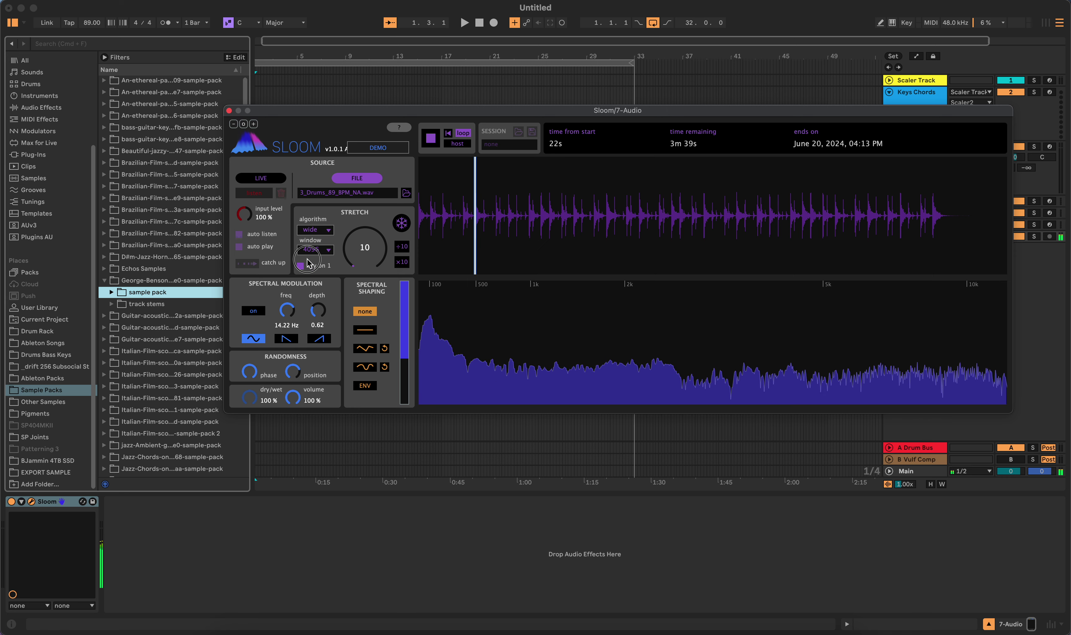
left_click_drag(293, 372, 311, 408)
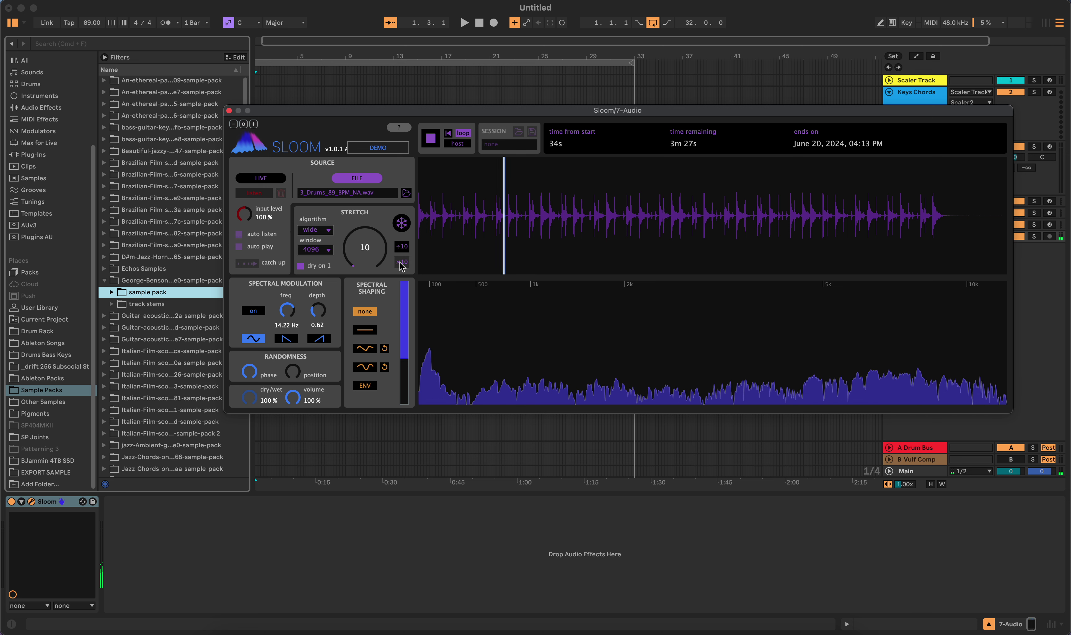
Raise the stretch factor on the drum stem to 7230.
left_click_drag(360, 249, 372, 145)
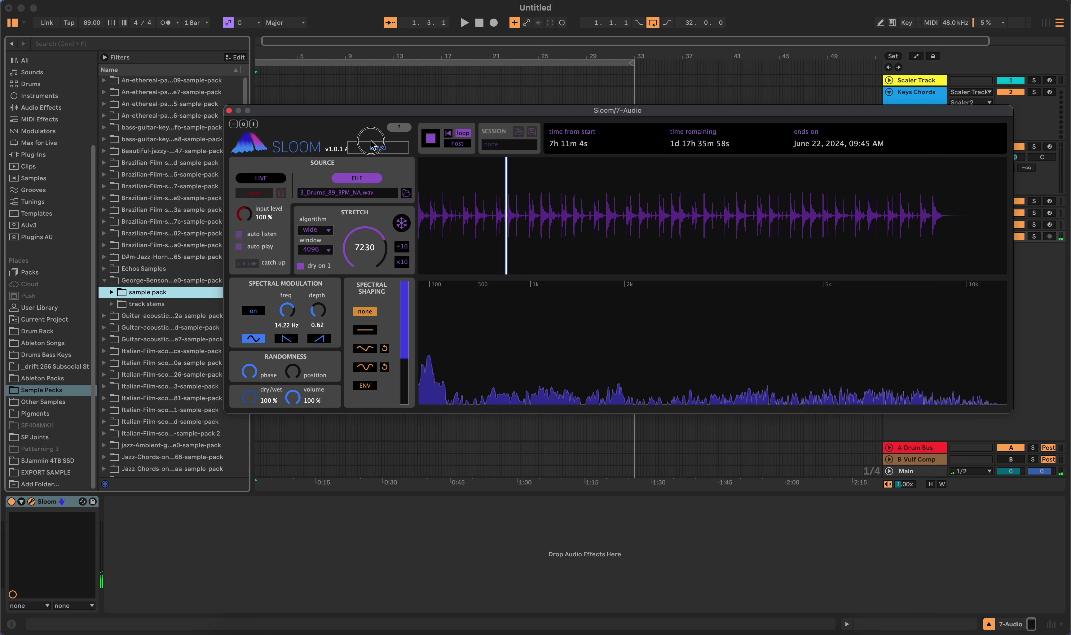
left_click_drag(504, 211, 698, 218)
left_click(510, 216)
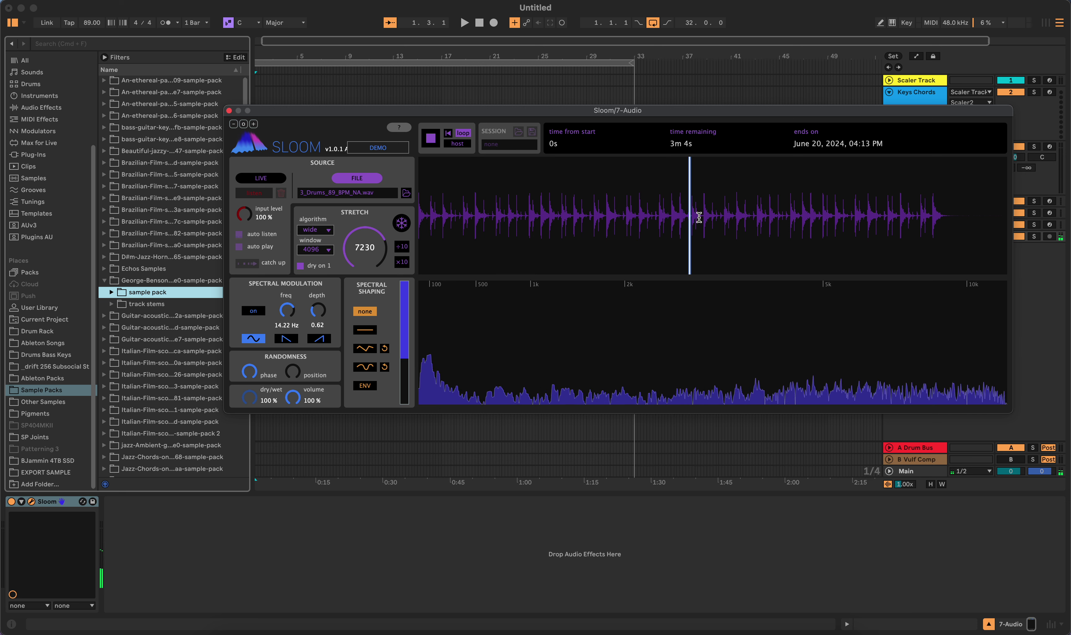
Load a Poly_Pads organ pad sample from the sample pack's Organ folder into Sloom.
left_click(112, 292)
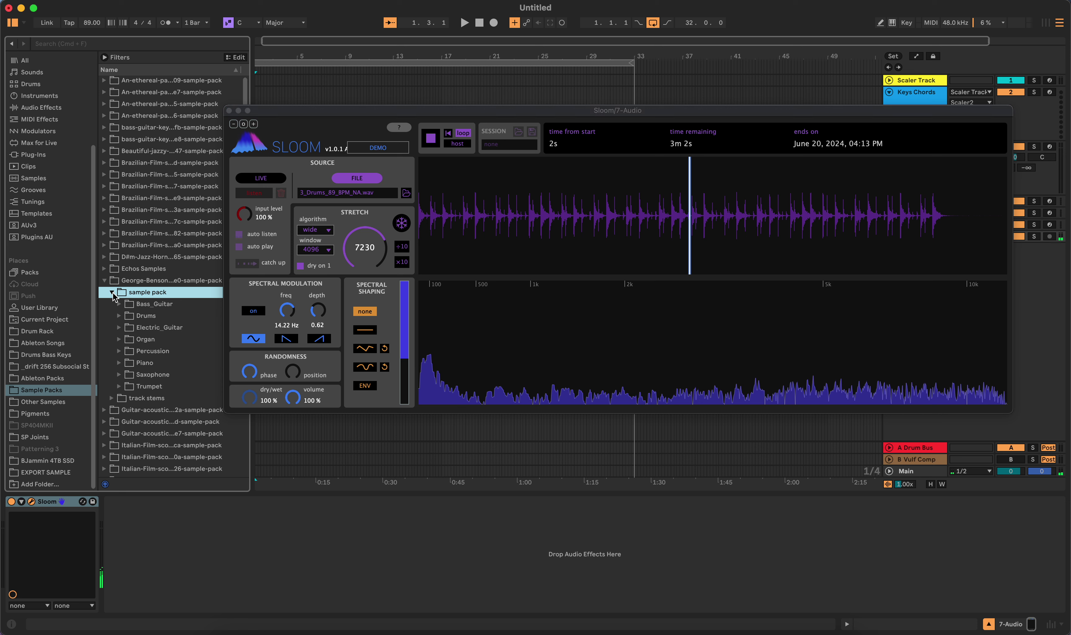
left_click(119, 339)
left_click(147, 353)
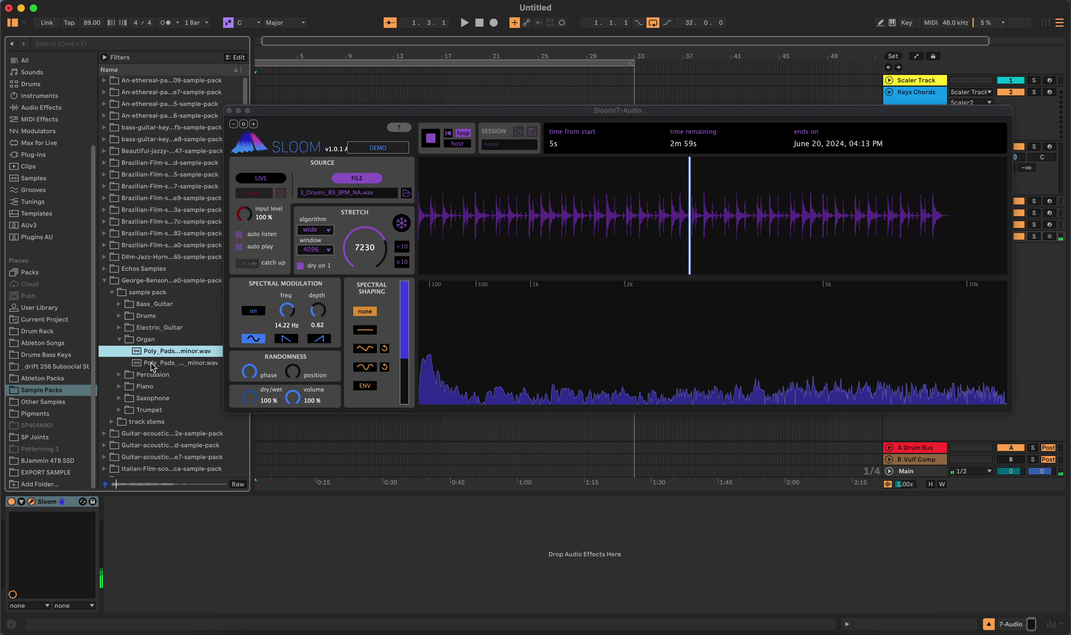
left_click(151, 363)
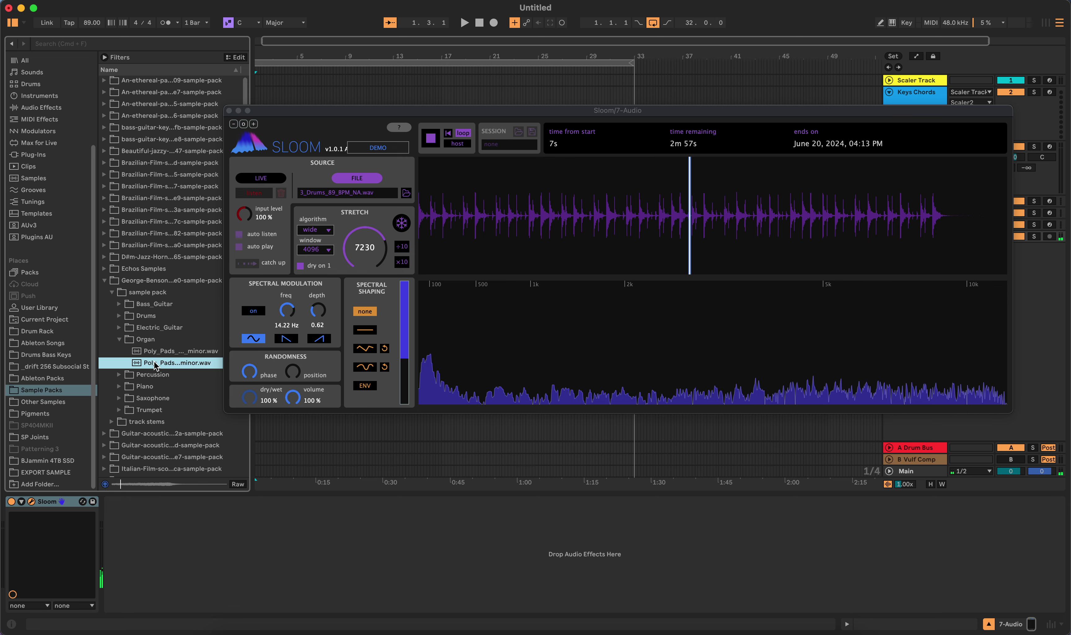
left_click_drag(154, 360, 495, 230)
Play the organ pad and bring the stretch to 8887 using the ÷10 and ×10 buttons.
left_click(429, 139)
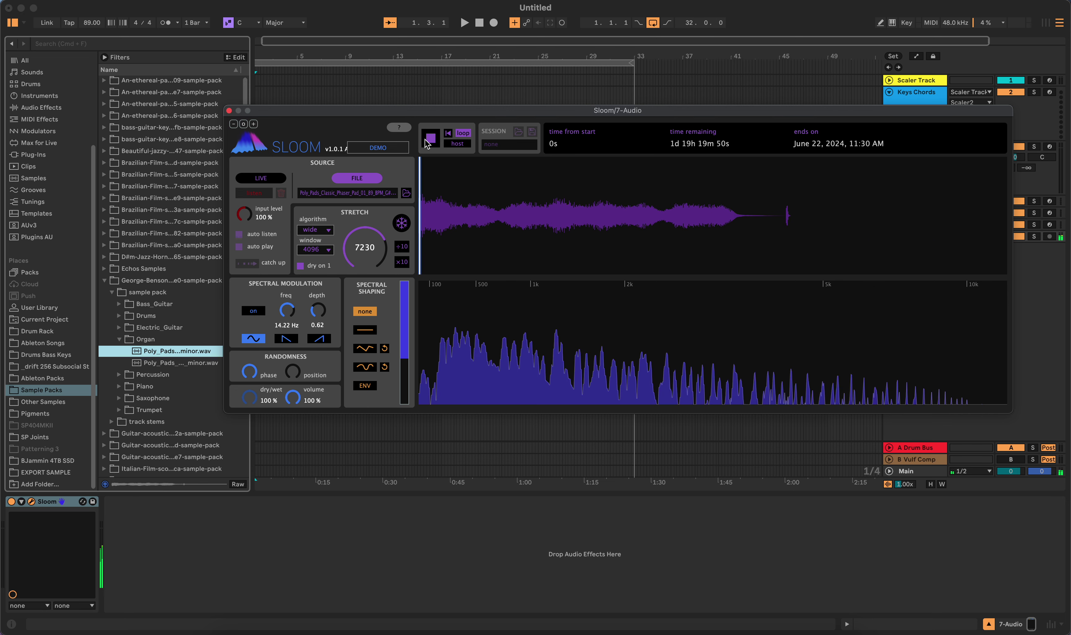
left_click(491, 219)
left_click(529, 214)
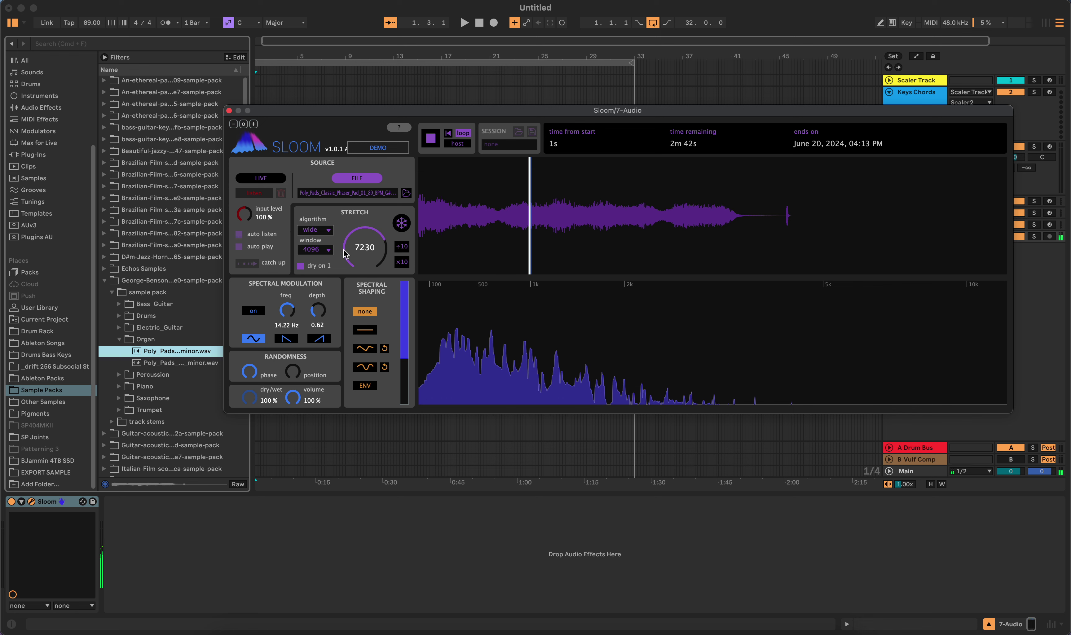
left_click_drag(345, 252, 359, 287)
left_click(400, 248)
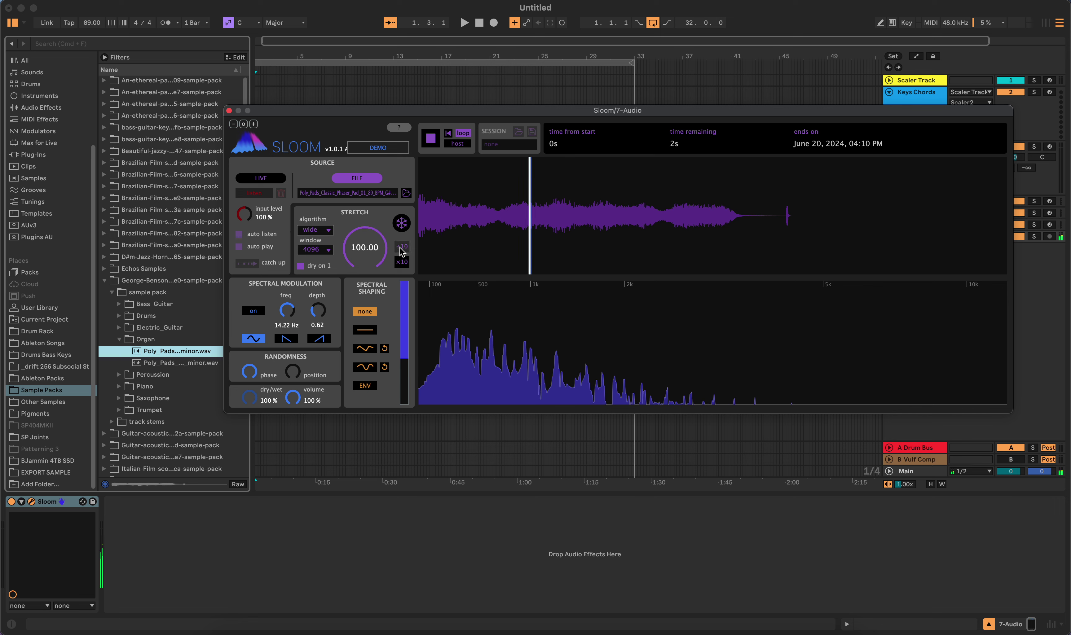
left_click(401, 247)
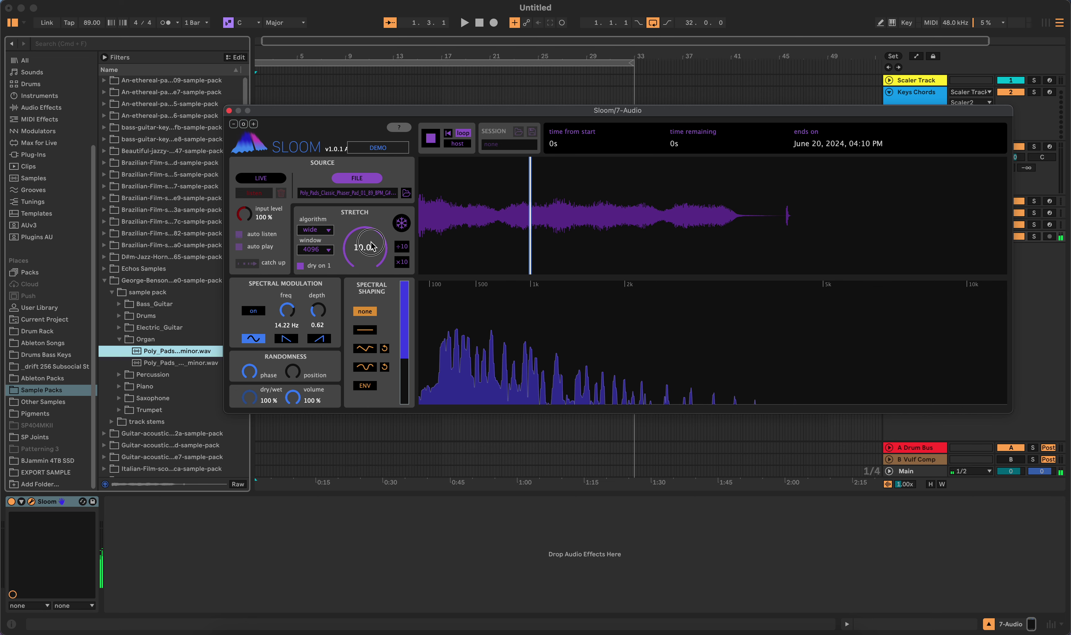
left_click(400, 262)
left_click(401, 262)
left_click(400, 262)
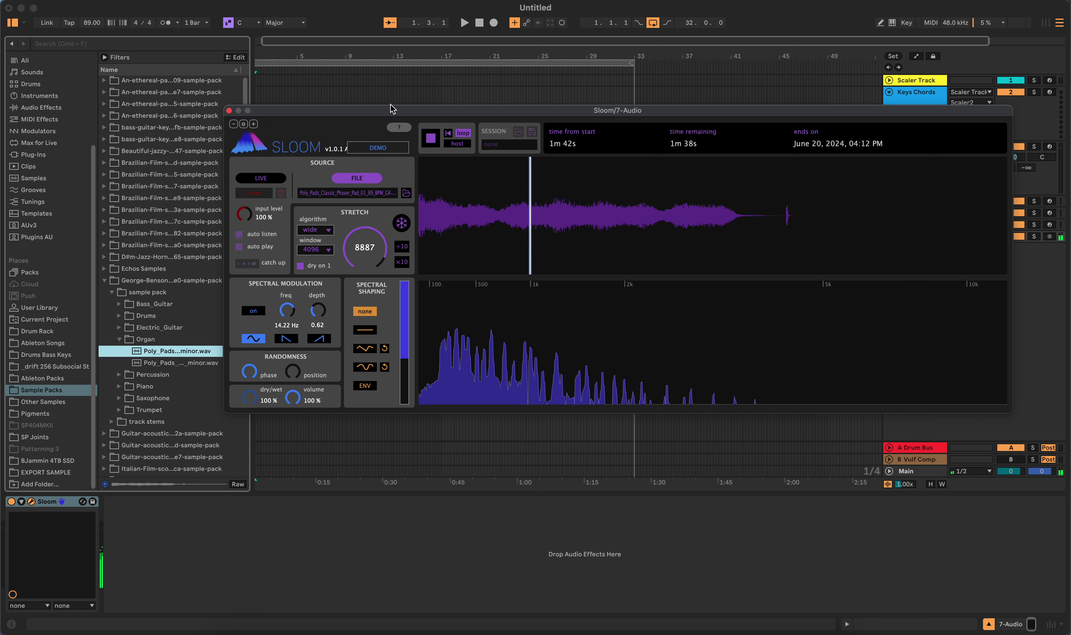
Turn spectral modulation on with a sine shape at 0.01 Hz and depth 1.06.
left_click(259, 312)
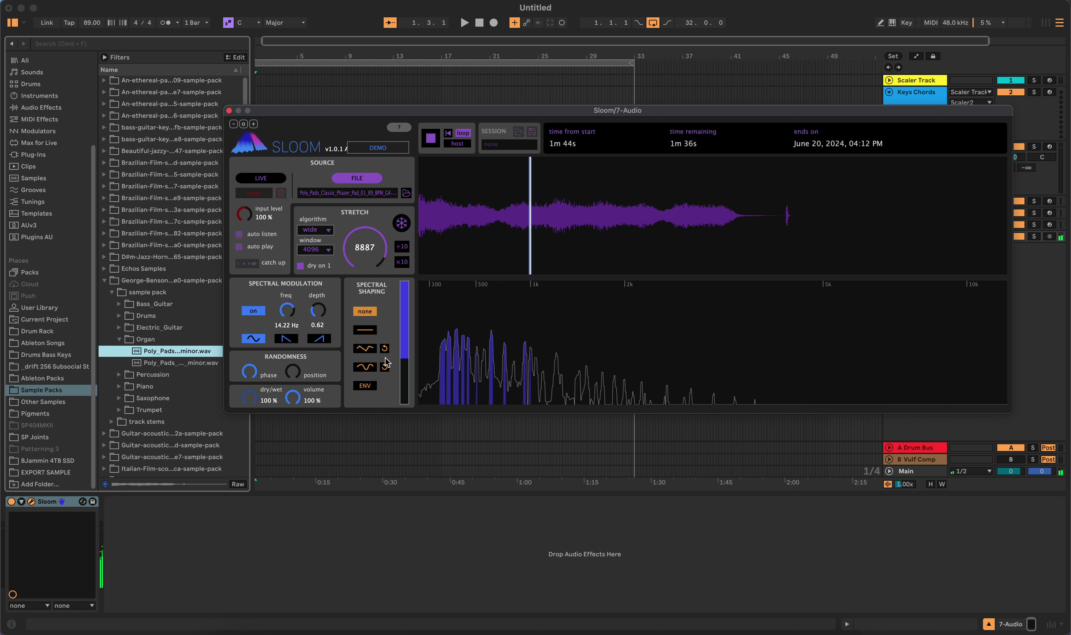
left_click(290, 341)
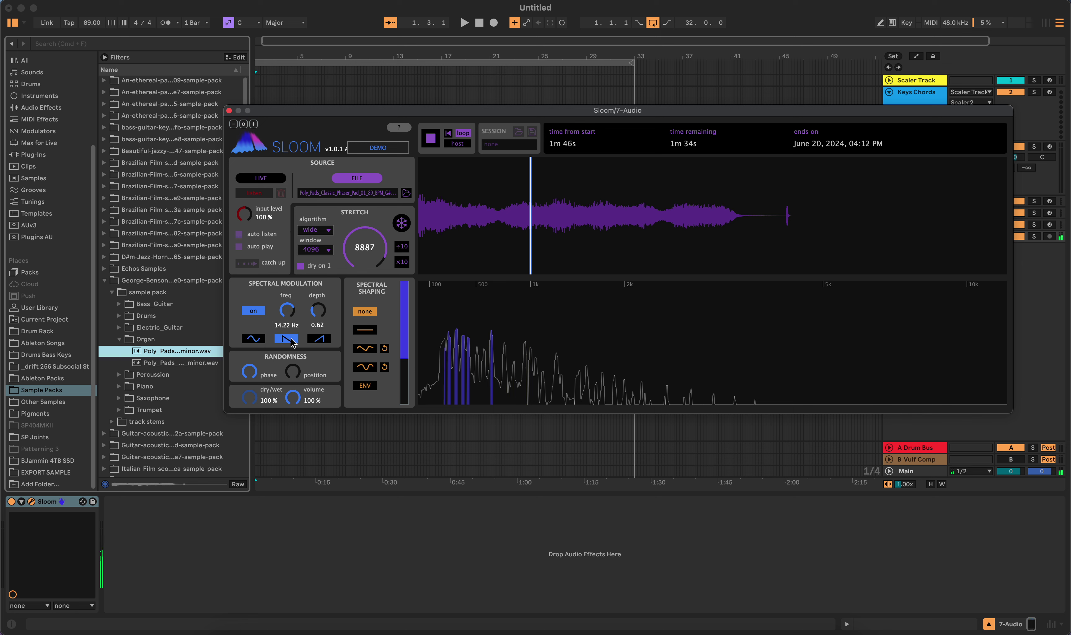
left_click(253, 340)
left_click_drag(290, 318, 336, 224)
left_click(287, 378)
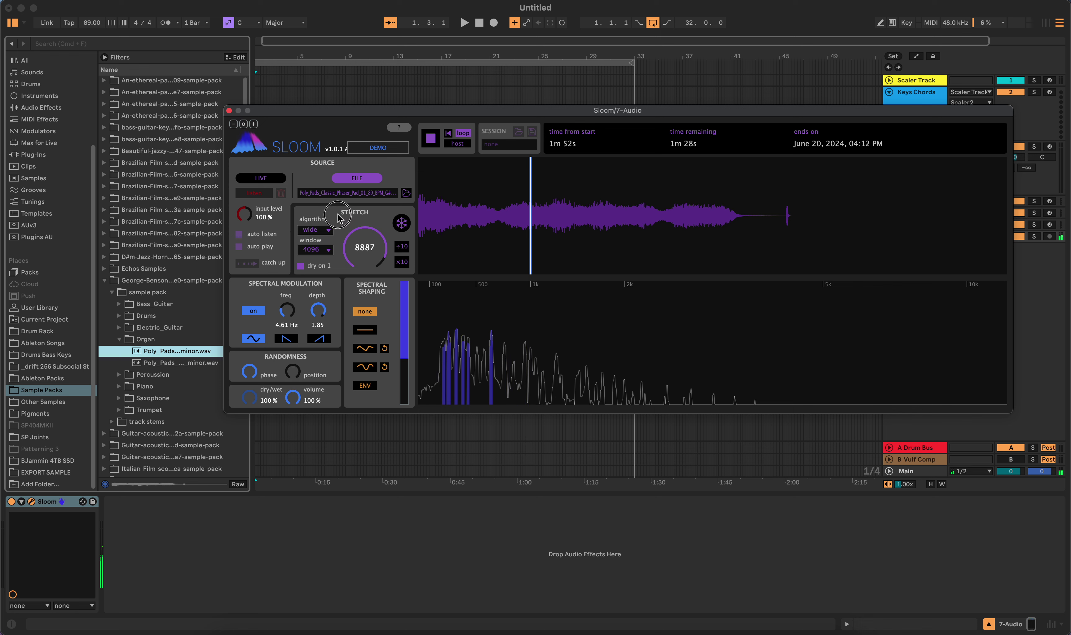
left_click_drag(291, 340, 301, 316)
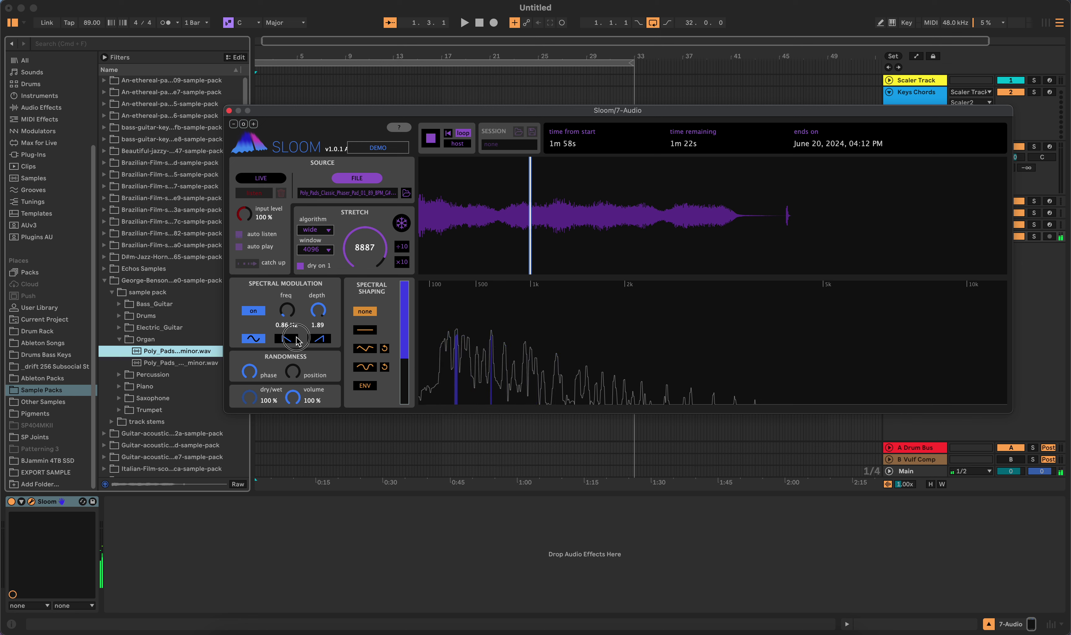
left_click_drag(322, 325, 313, 383)
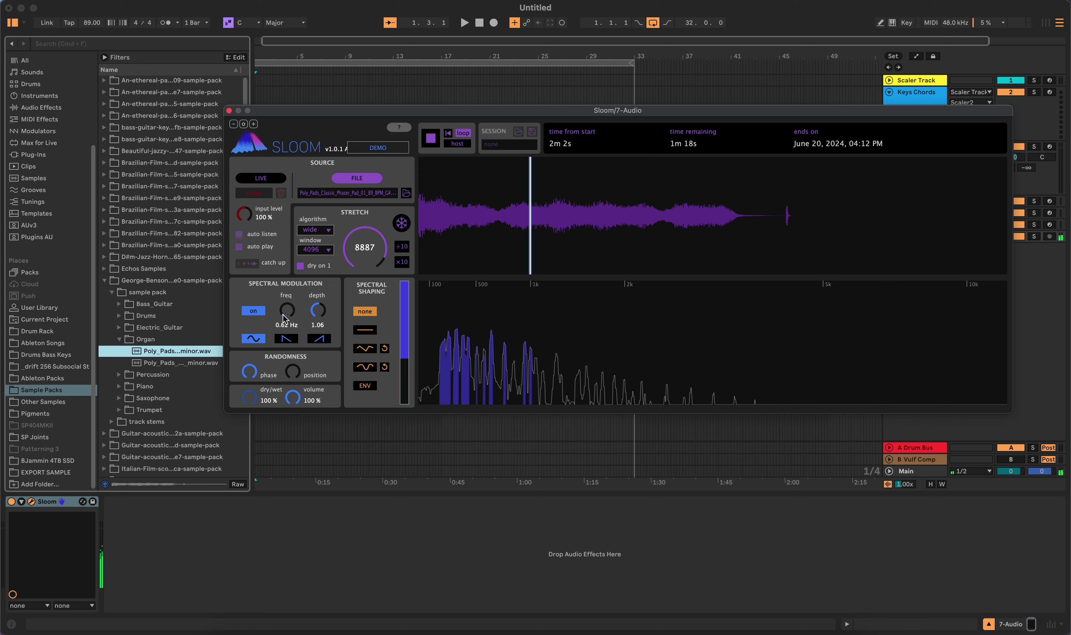
mouse_move(283, 317)
left_mouse_down()
mouse_move(288, 289)
mouse_move(289, 332)
left_mouse_up()
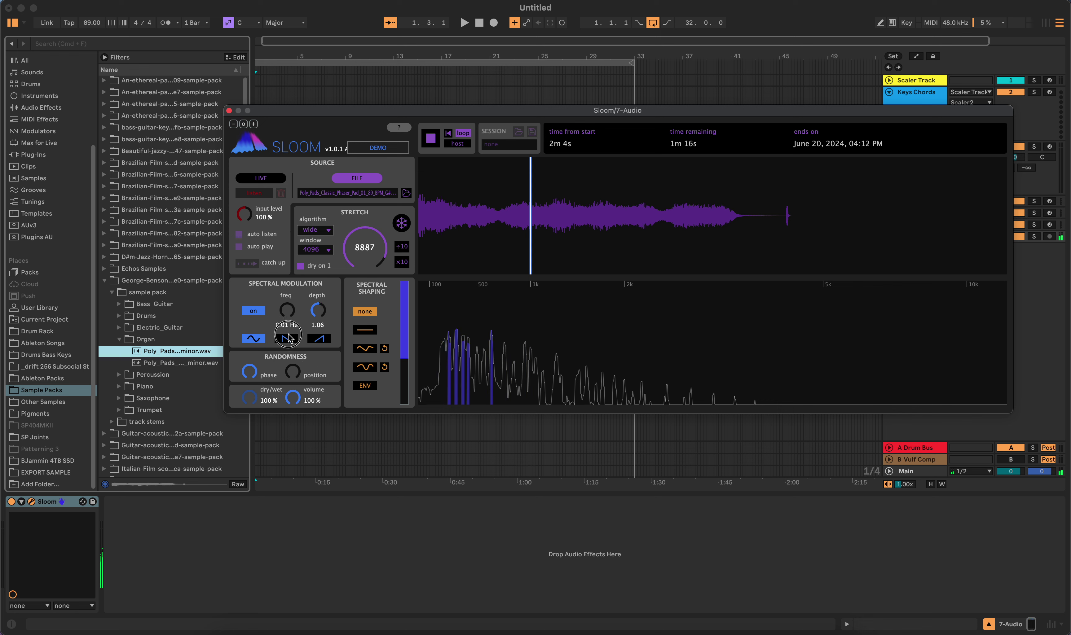
Turn on the curved shaping shape, raise its level, and add points dipping the mids and highs.
left_click(372, 334)
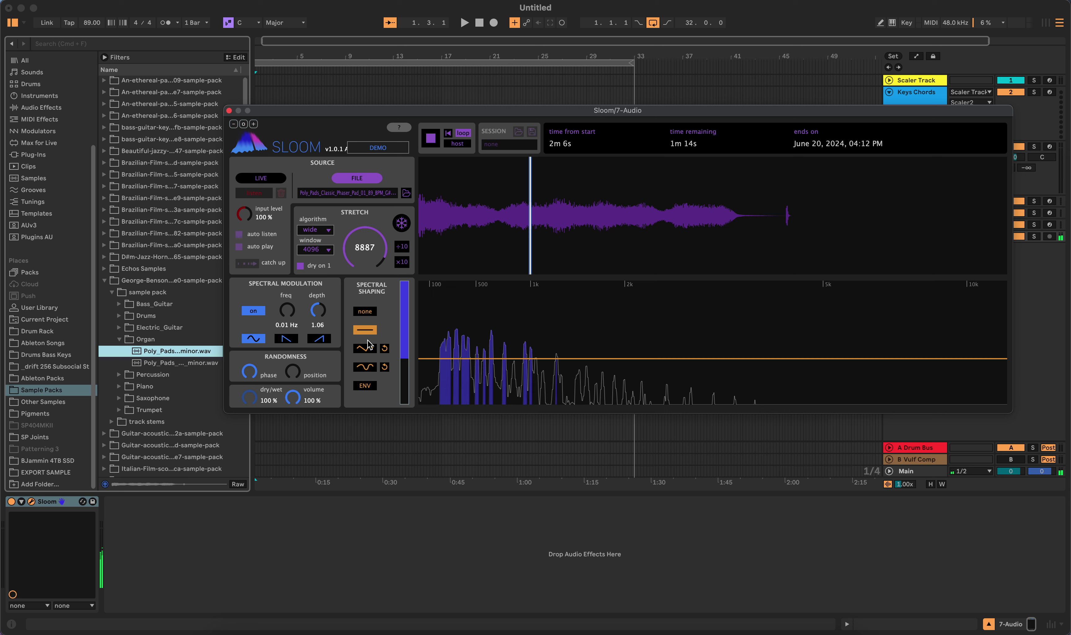
left_click(371, 348)
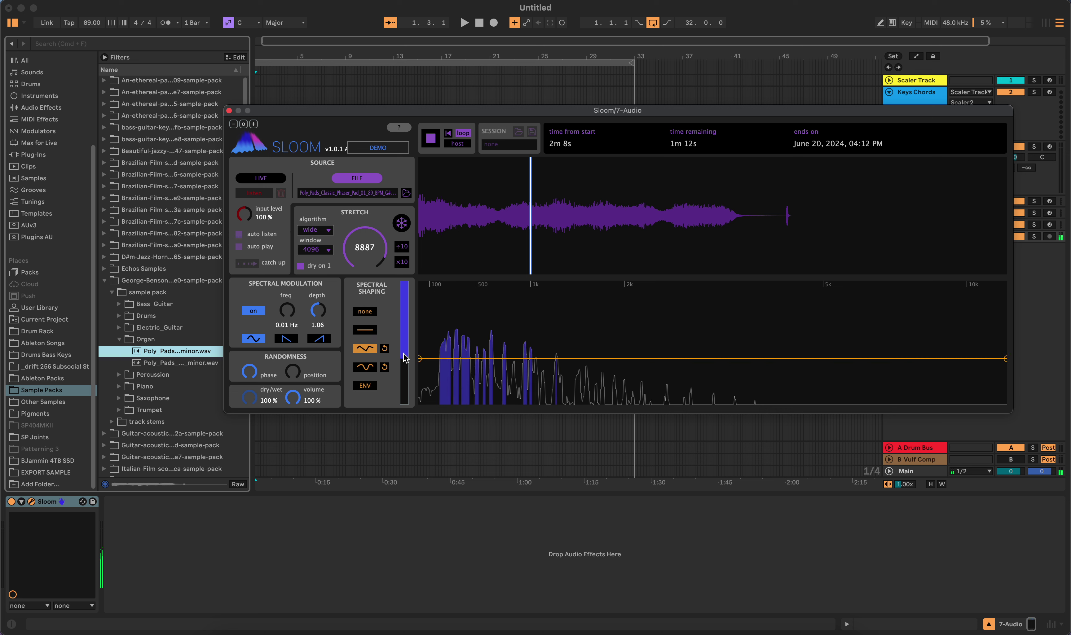
mouse_move(405, 357)
left_mouse_down()
mouse_move(406, 331)
mouse_move(406, 382)
mouse_move(405, 327)
mouse_move(402, 383)
mouse_move(403, 326)
mouse_move(403, 338)
left_mouse_up()
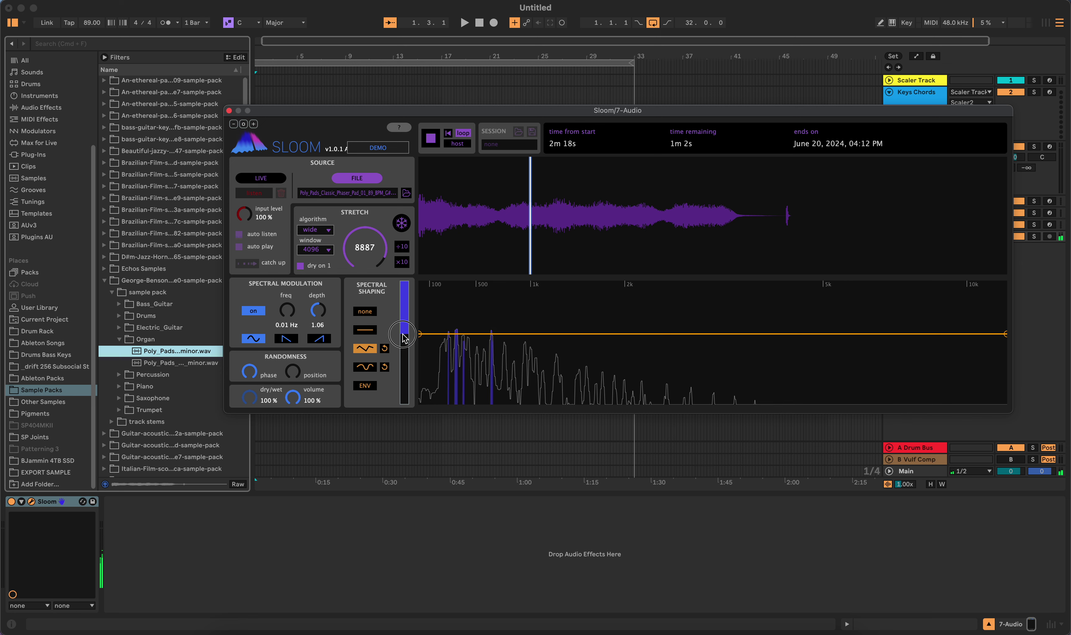
mouse_move(529, 334)
left_mouse_down()
mouse_move(531, 353)
mouse_move(529, 341)
left_mouse_up()
left_click_drag(616, 353, 596, 372)
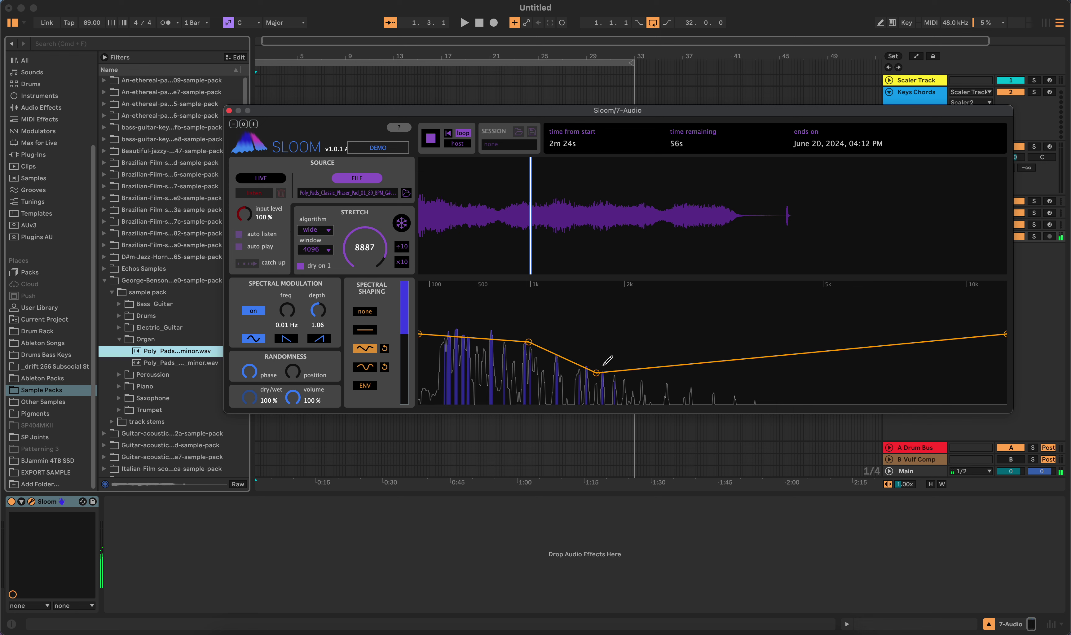
left_click_drag(474, 337, 480, 331)
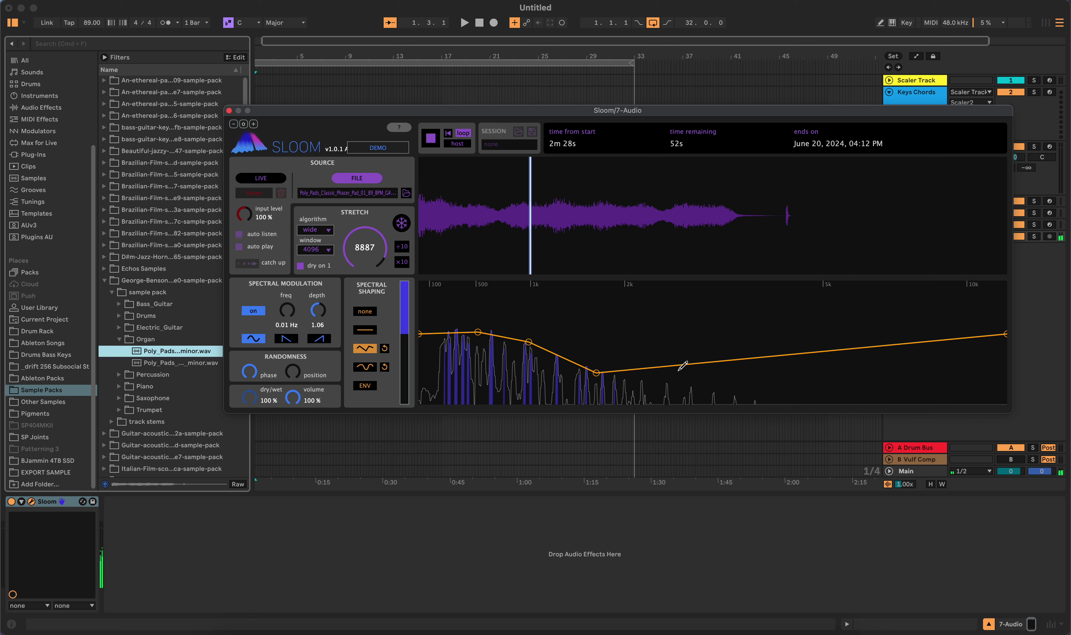
left_click_drag(681, 366, 767, 400)
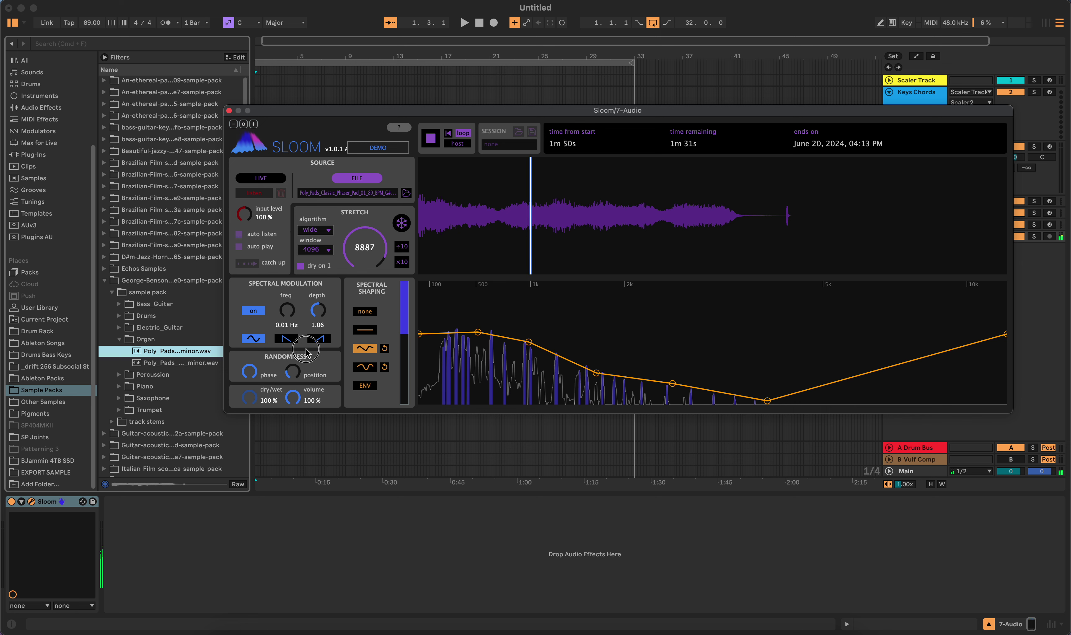
Nudge position randomness and turn the output volume down from 100 %.
left_click_drag(494, 225, 438, 219)
left_click_drag(292, 370, 307, 313)
left_click_drag(297, 401, 295, 430)
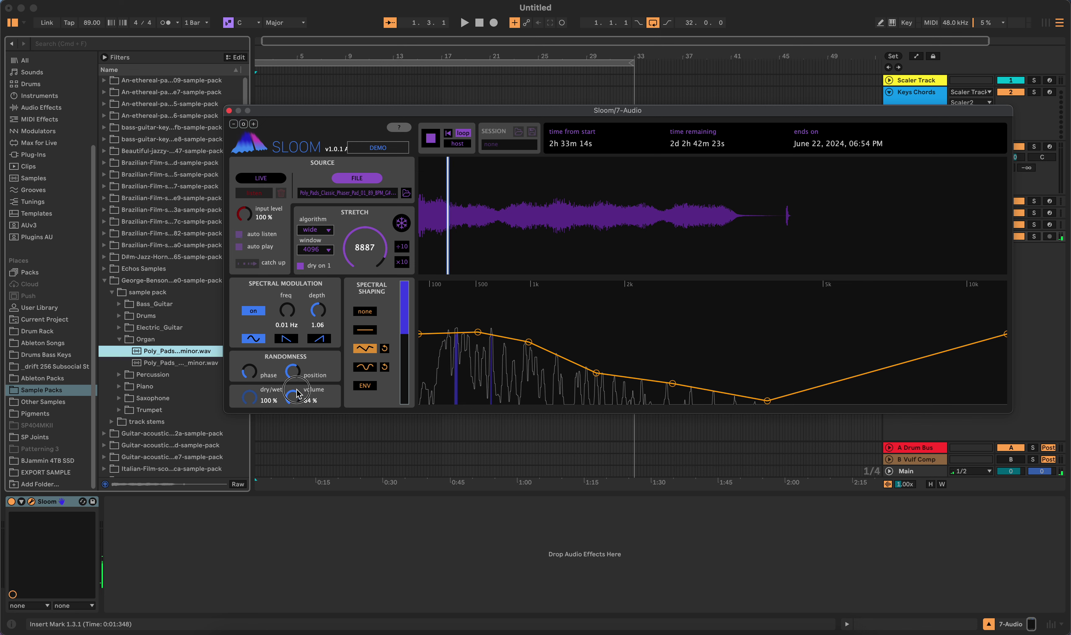
Return Sloom's volume to 100 % and raise the playback-position randomness.
left_click_drag(298, 391, 304, 359)
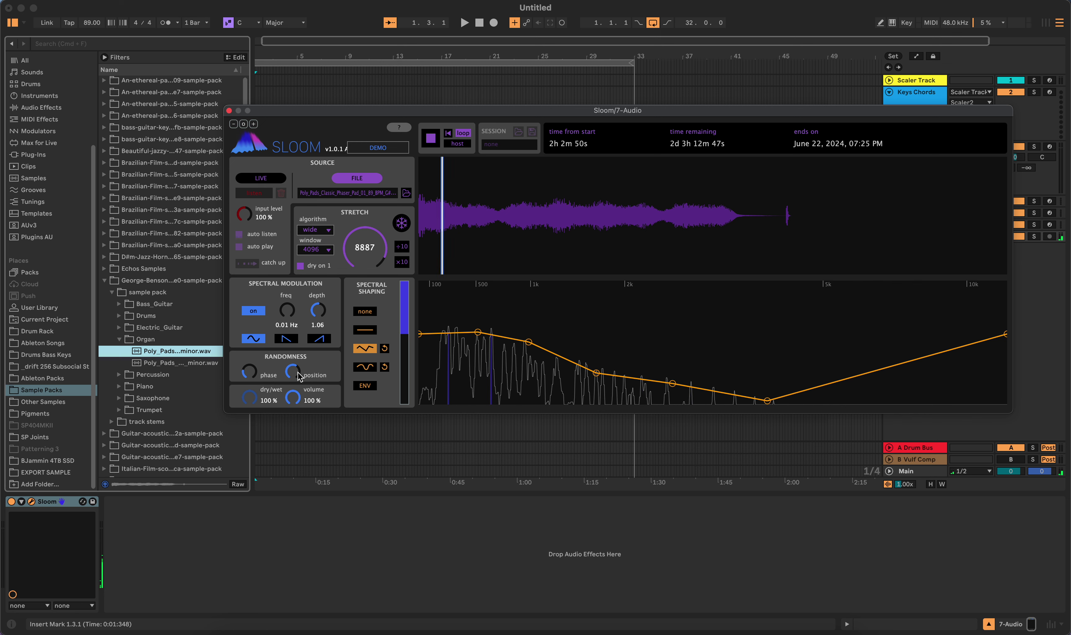
left_click_drag(298, 376, 306, 347)
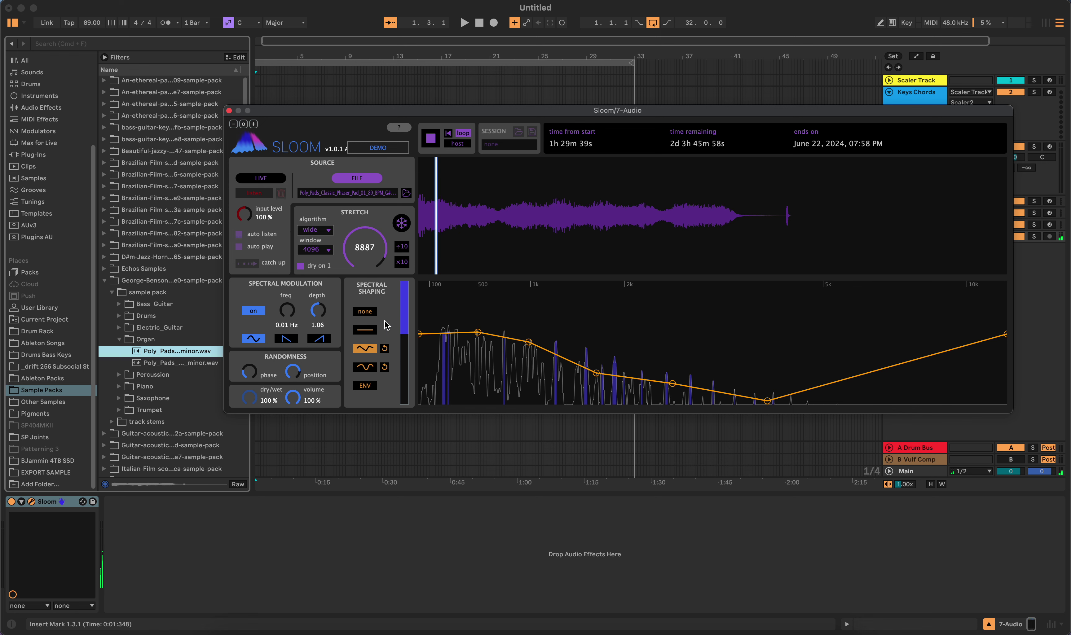
Switch spectral shaping to a lowered ENV curve and modulation to a falling ramp at 0.01 Hz.
left_click(365, 386)
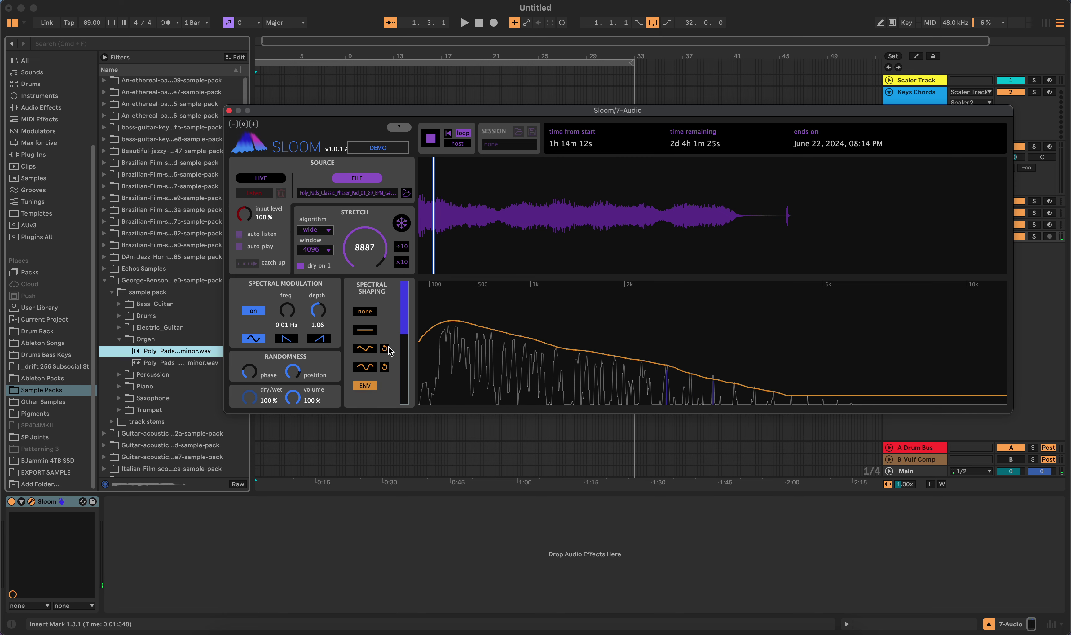
mouse_move(404, 341)
left_mouse_down()
mouse_move(405, 324)
mouse_move(404, 344)
left_mouse_up()
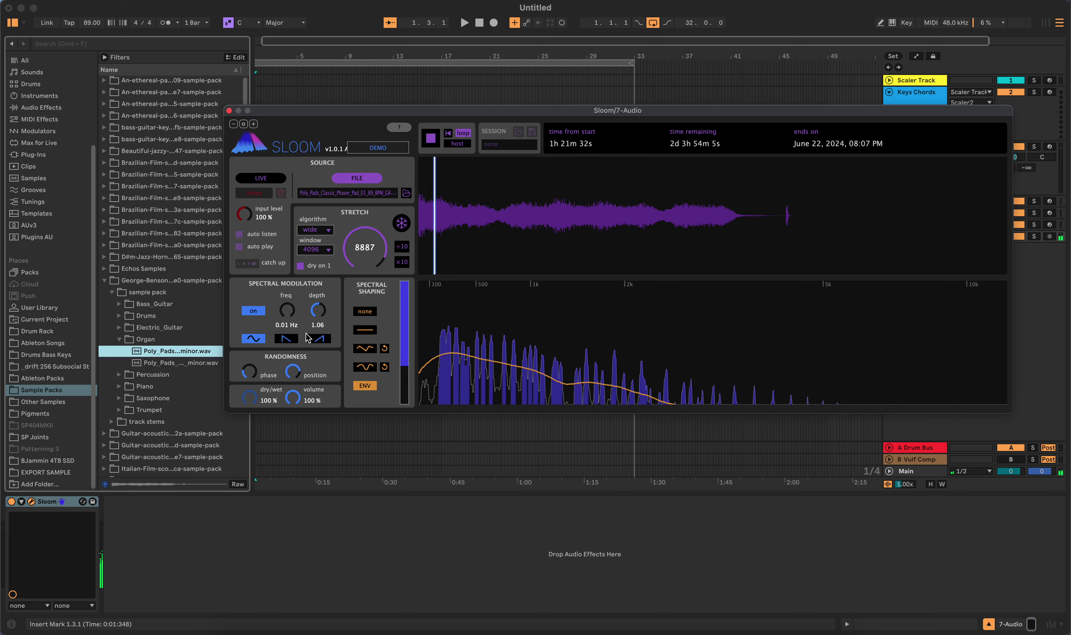
left_click(287, 338)
left_click_drag(294, 318, 295, 354)
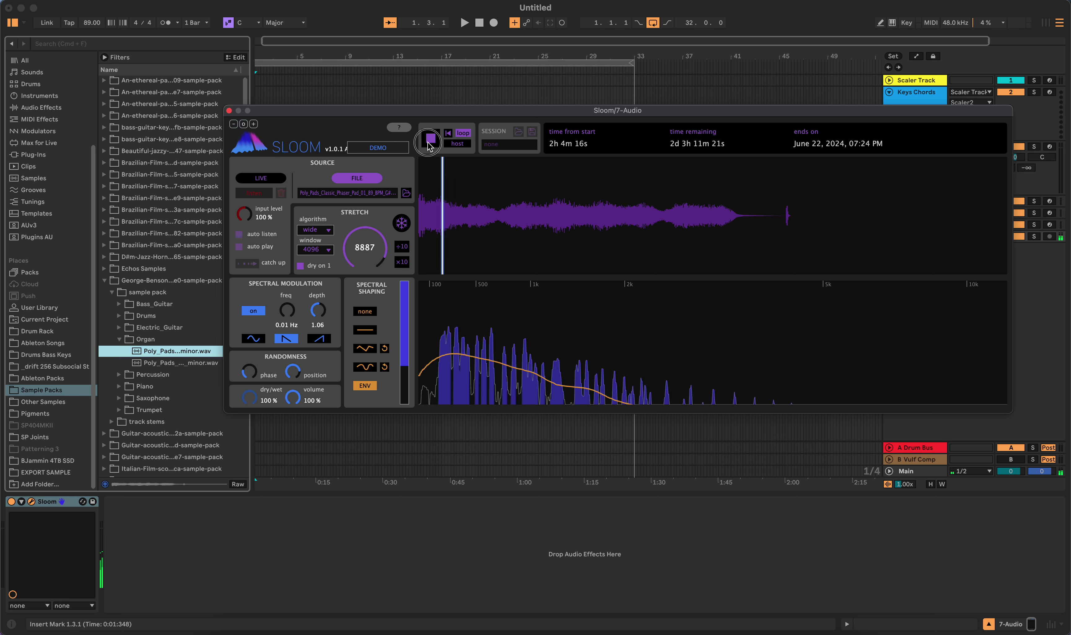
Stop Sloom, rewind it to 0s, and shift its plugin window slightly lower.
left_click(429, 141)
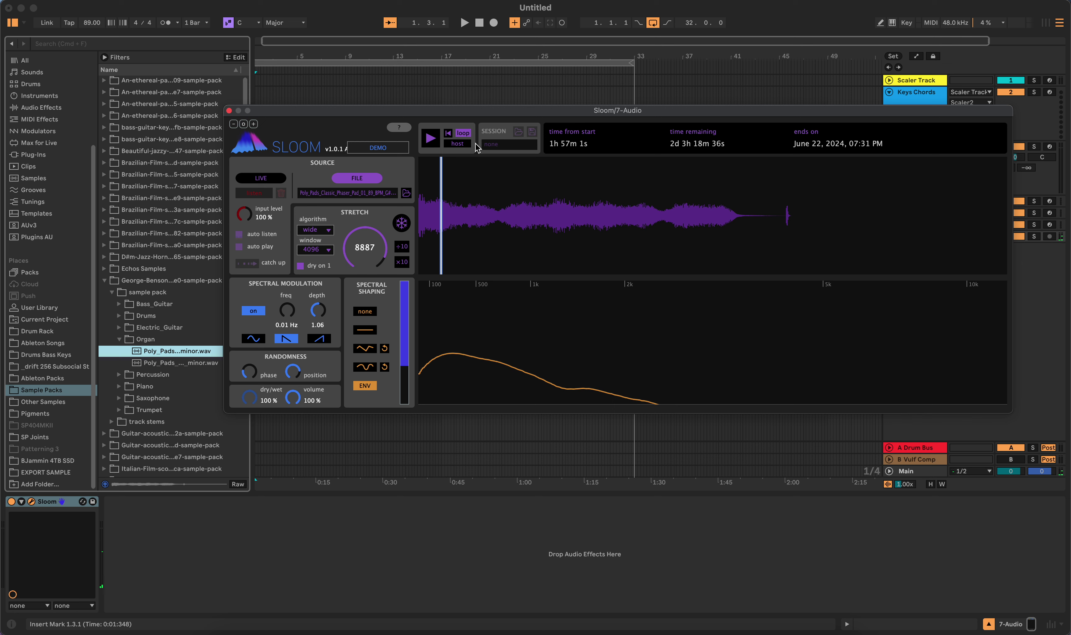
left_click(448, 132)
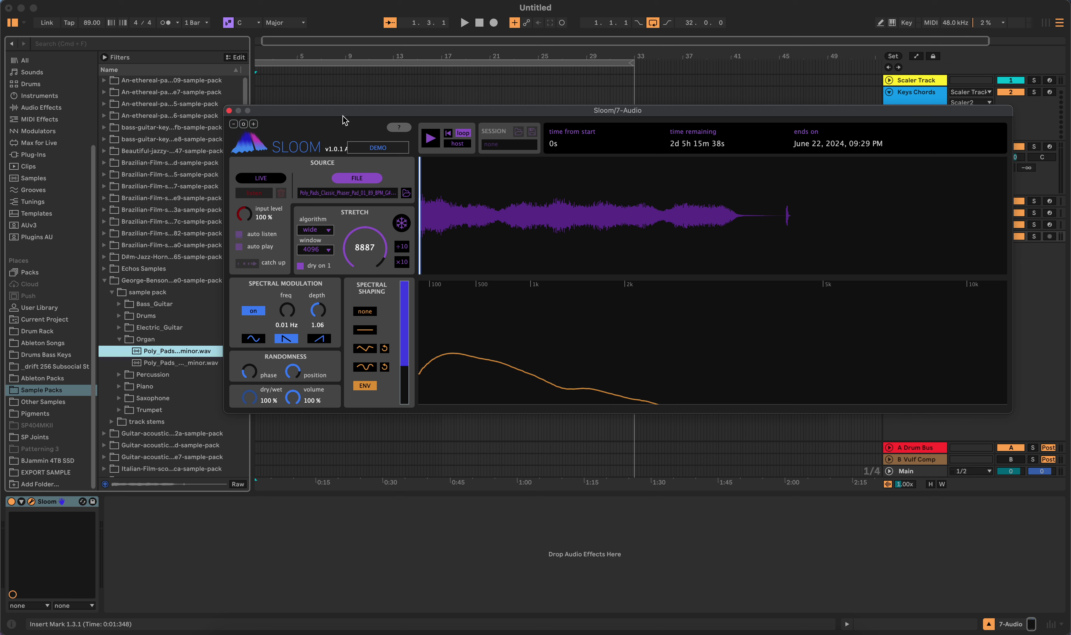
mouse_move(343, 120)
left_mouse_down()
mouse_move(351, 136)
mouse_move(341, 140)
left_mouse_up()
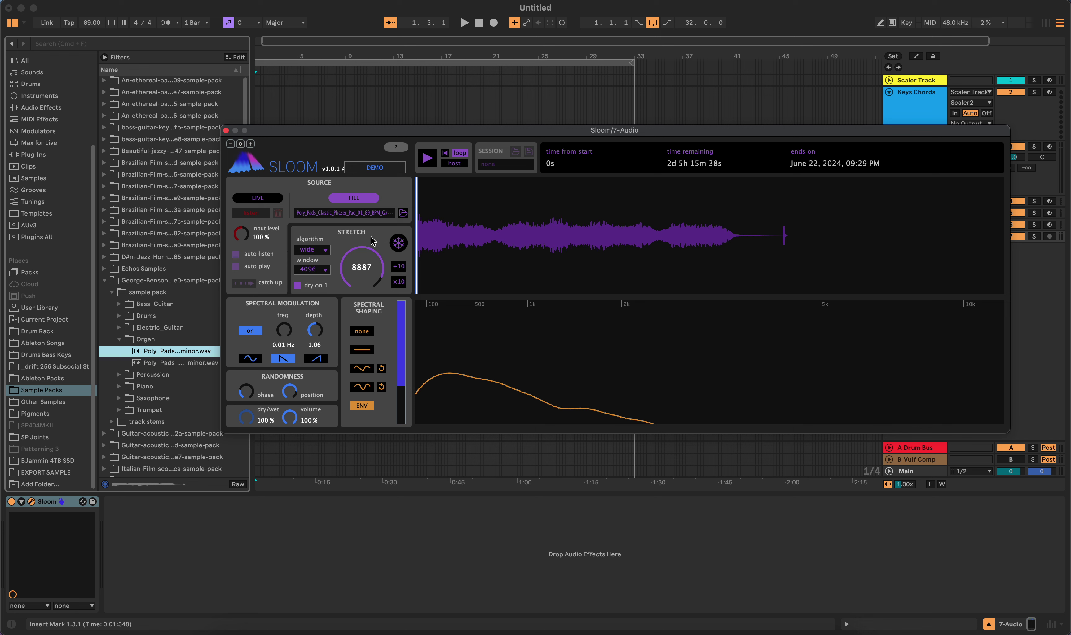
Keep the wide stretch algorithm and set Spectral Shaping to none.
left_click(325, 250)
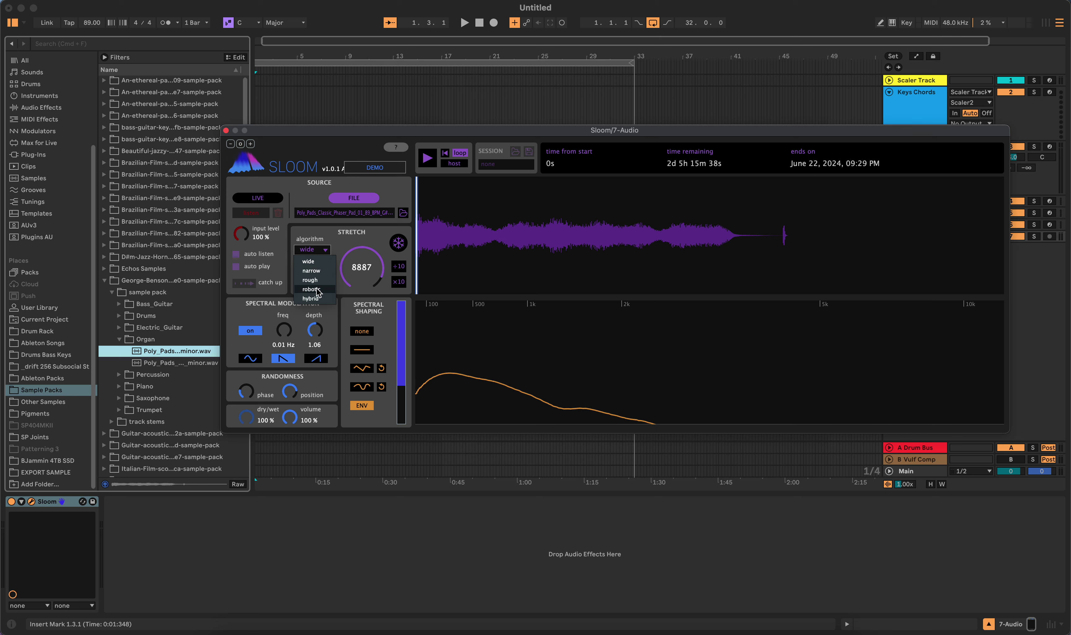
left_click(337, 246)
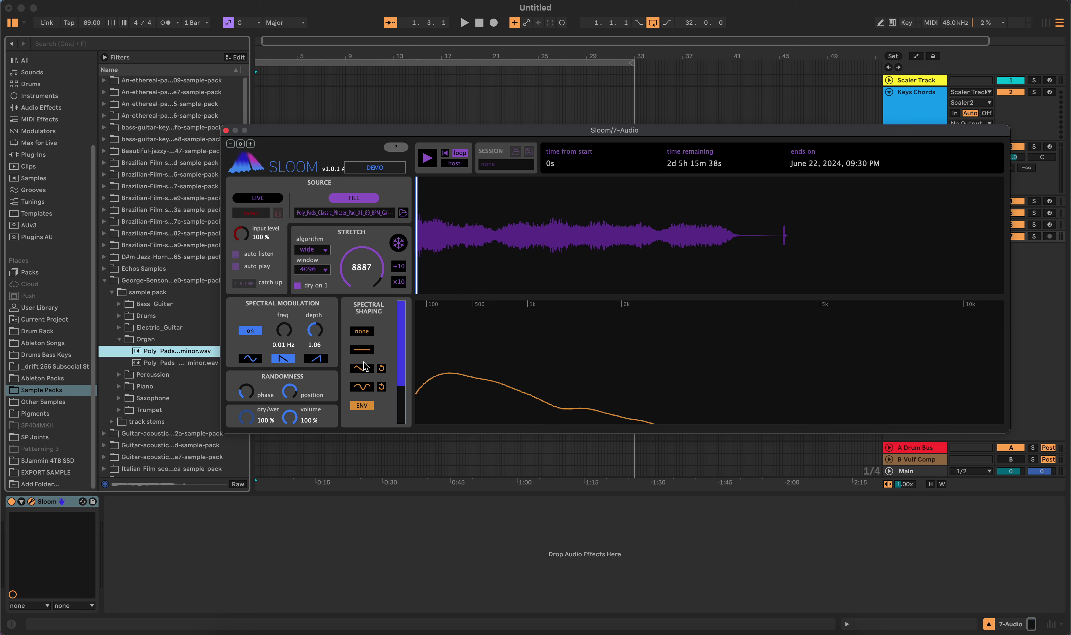
left_click(362, 331)
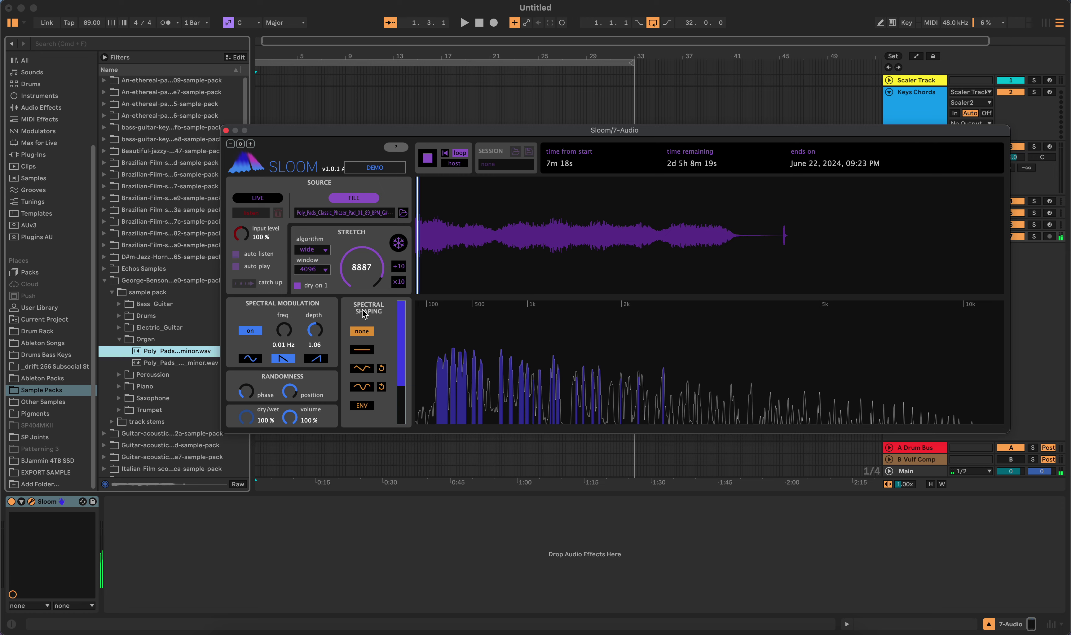
Start playback, push the stretch to an enormous value, and select a region from the waveform start.
left_click_drag(362, 278, 383, 143)
left_click_drag(388, 280, 379, 139)
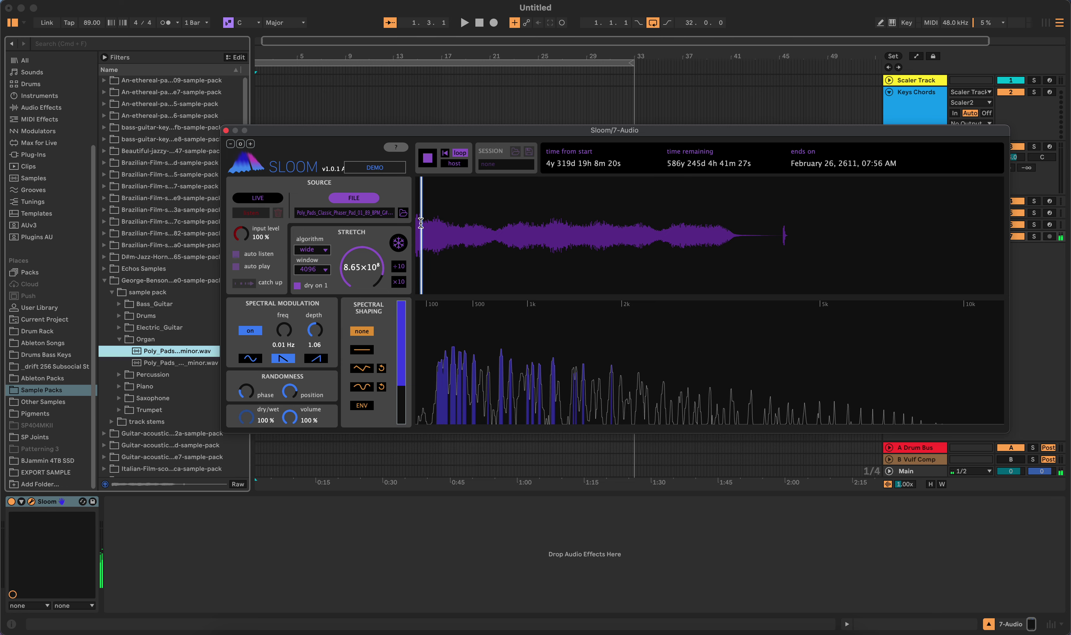
left_click_drag(416, 224, 495, 241)
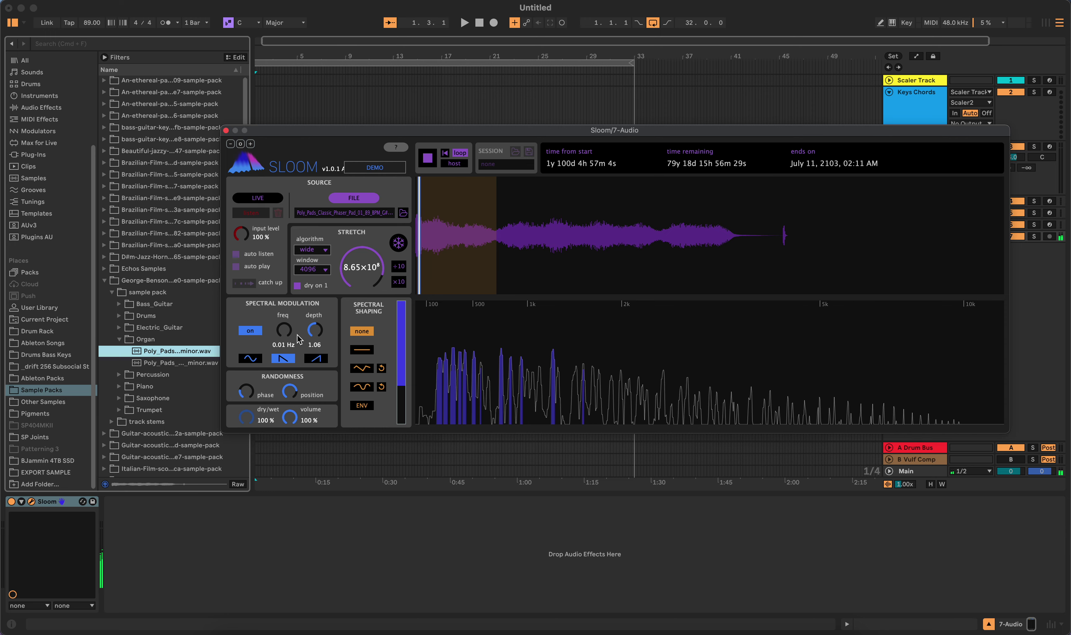
Give spectral modulation a sine shape, switch it off, and raise the phase randomness.
left_click(254, 358)
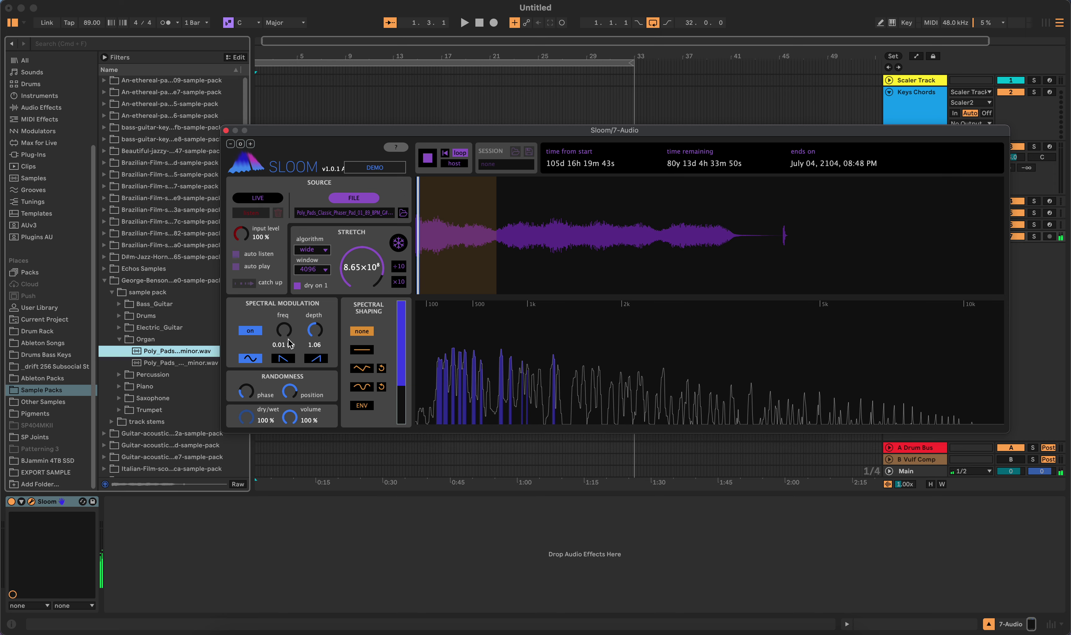
left_click(252, 331)
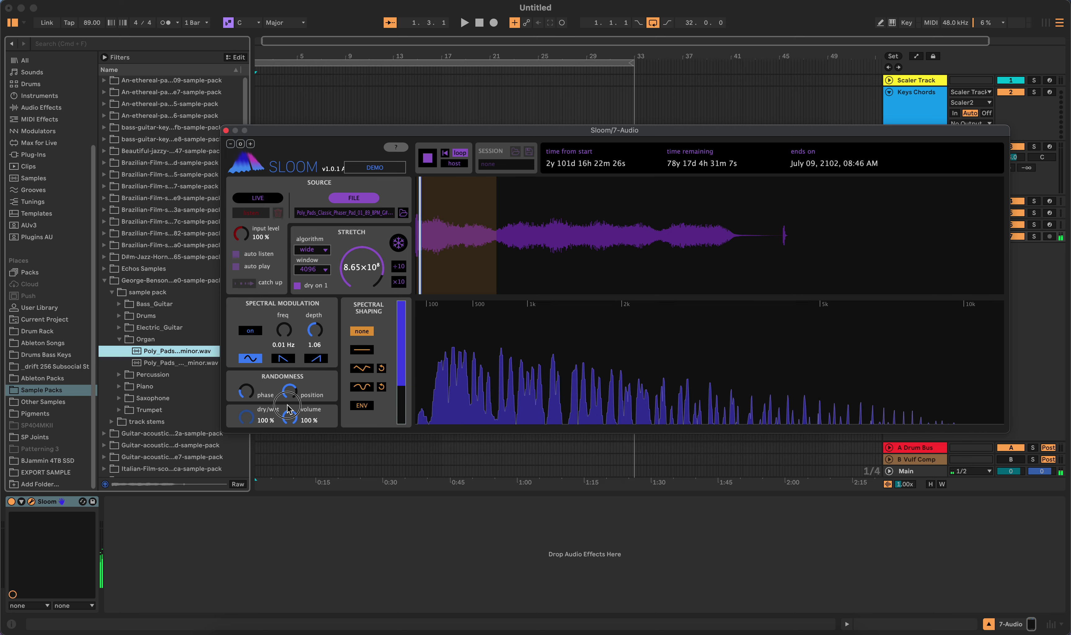
left_click(275, 518)
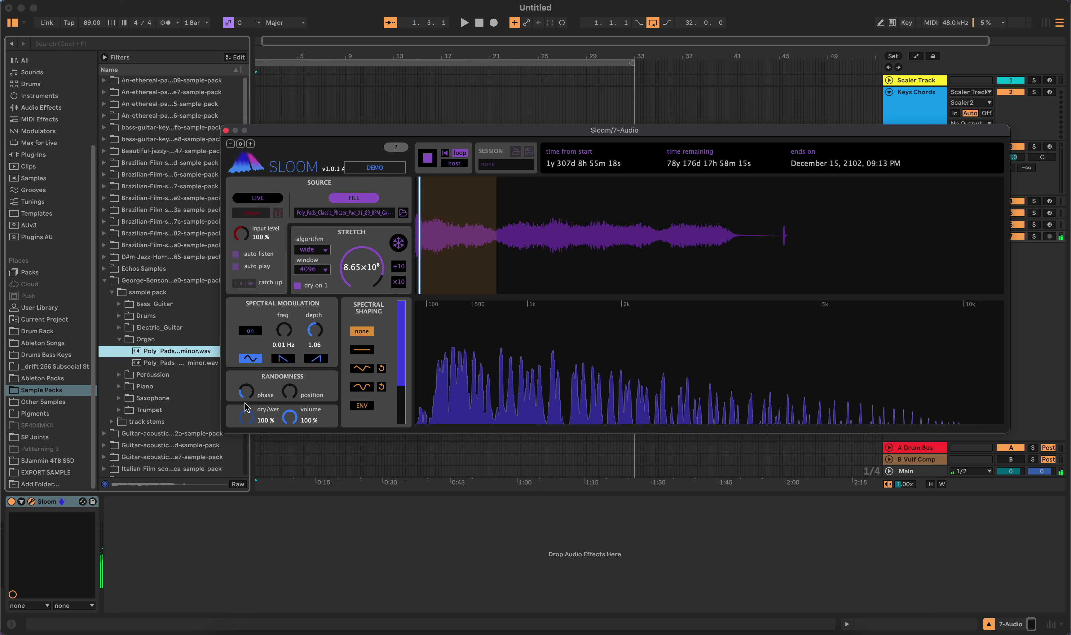
left_click_drag(246, 393, 262, 268)
left_click(249, 433)
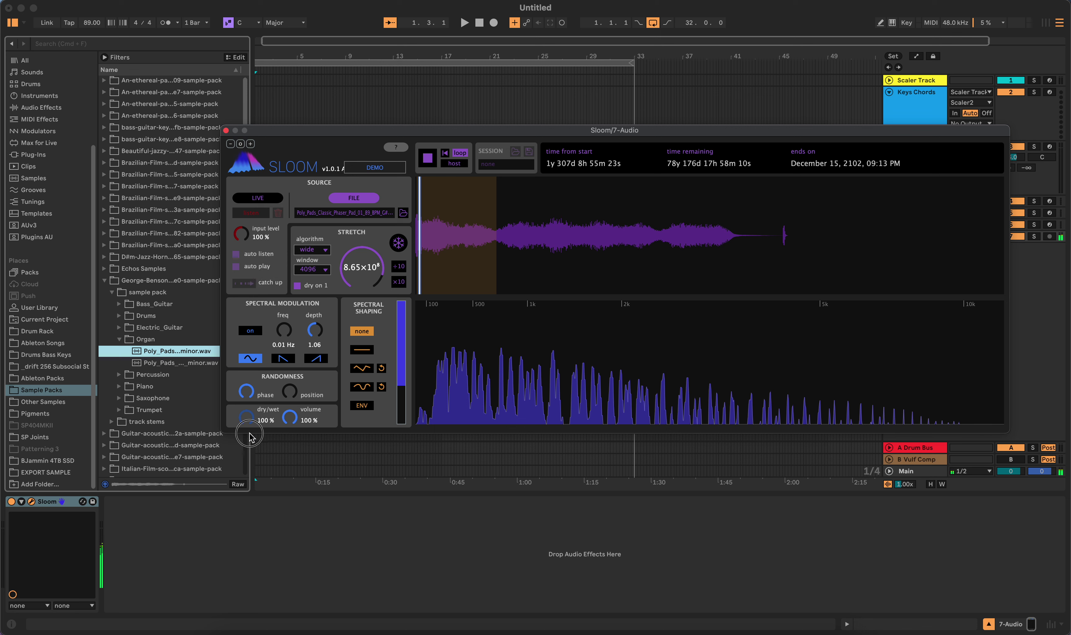
left_click(264, 411)
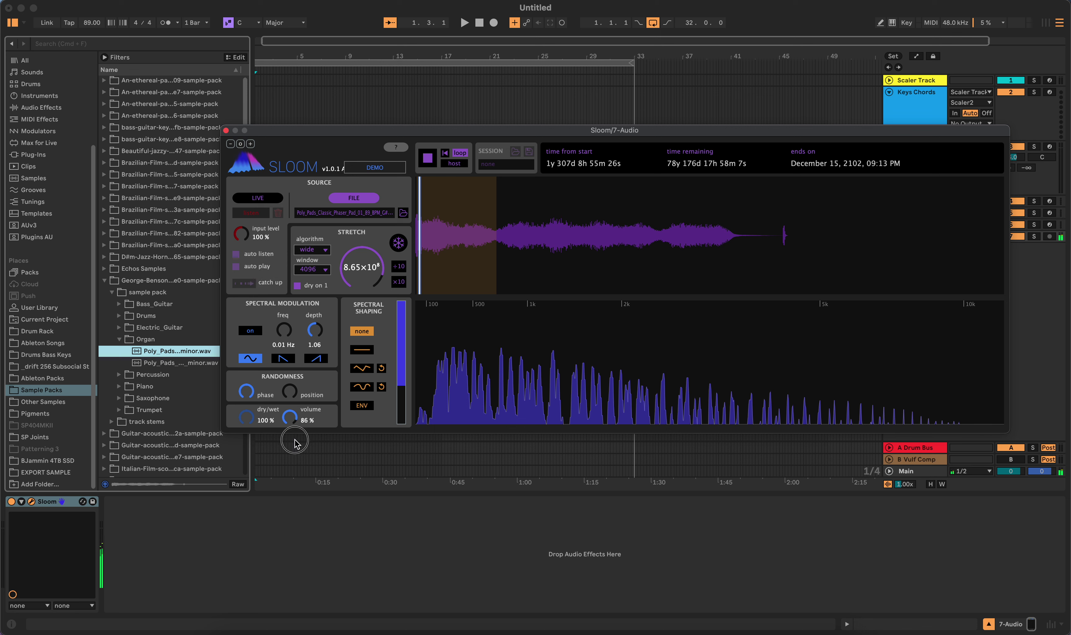
left_click_drag(245, 417, 268, 415)
left_click(265, 419)
left_click(268, 418)
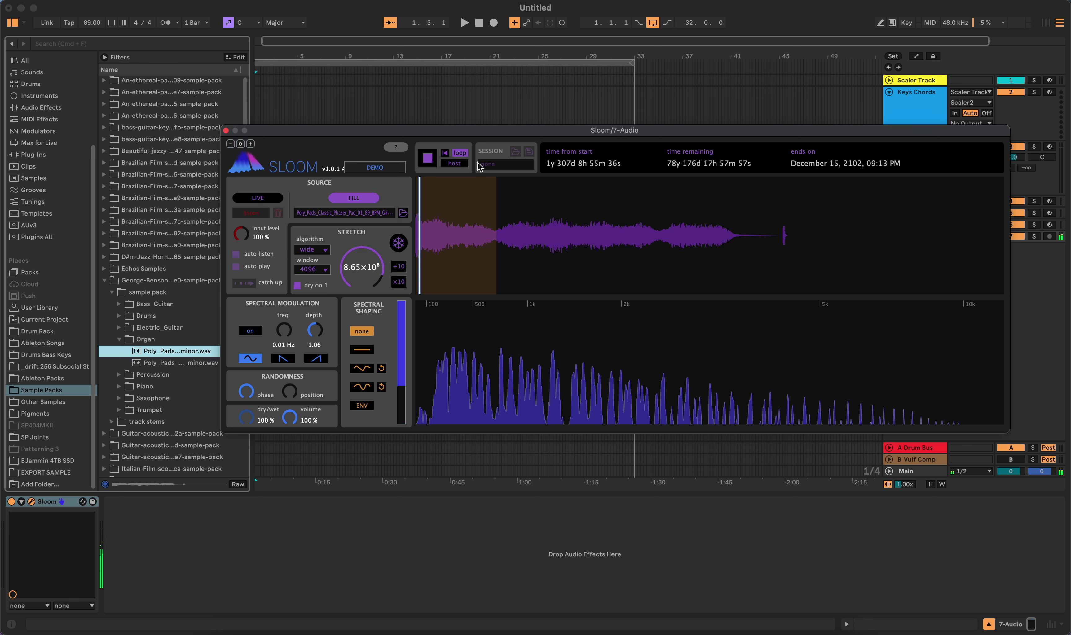
Sync Sloom to the host transport, restart Live's playback, and enable looping from the beginning.
left_click(454, 167)
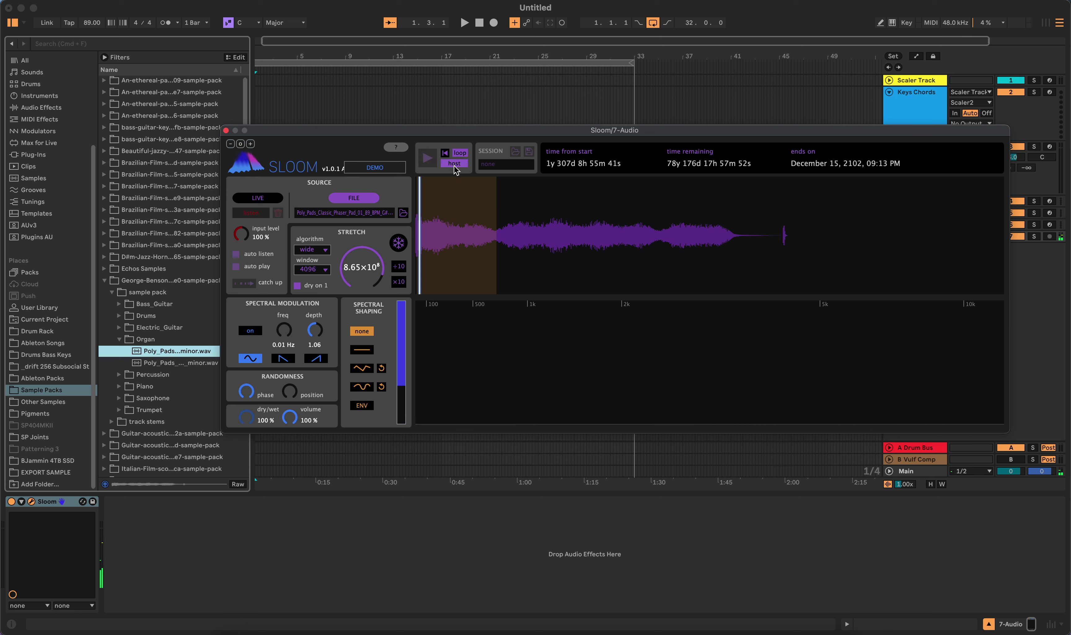
left_click(478, 23)
left_click(464, 23)
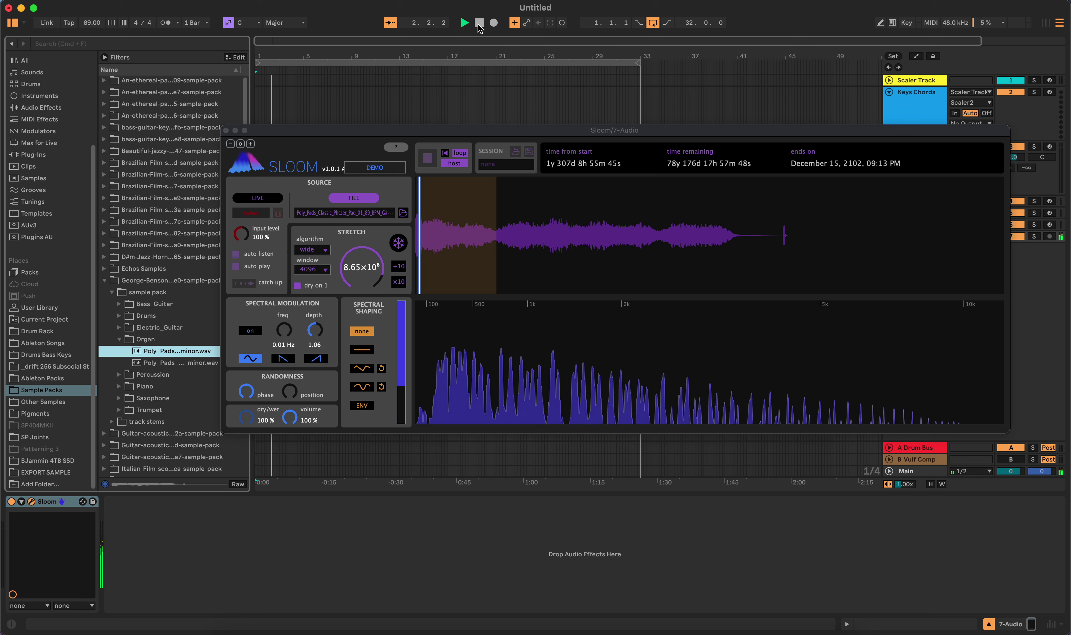
left_click(460, 153)
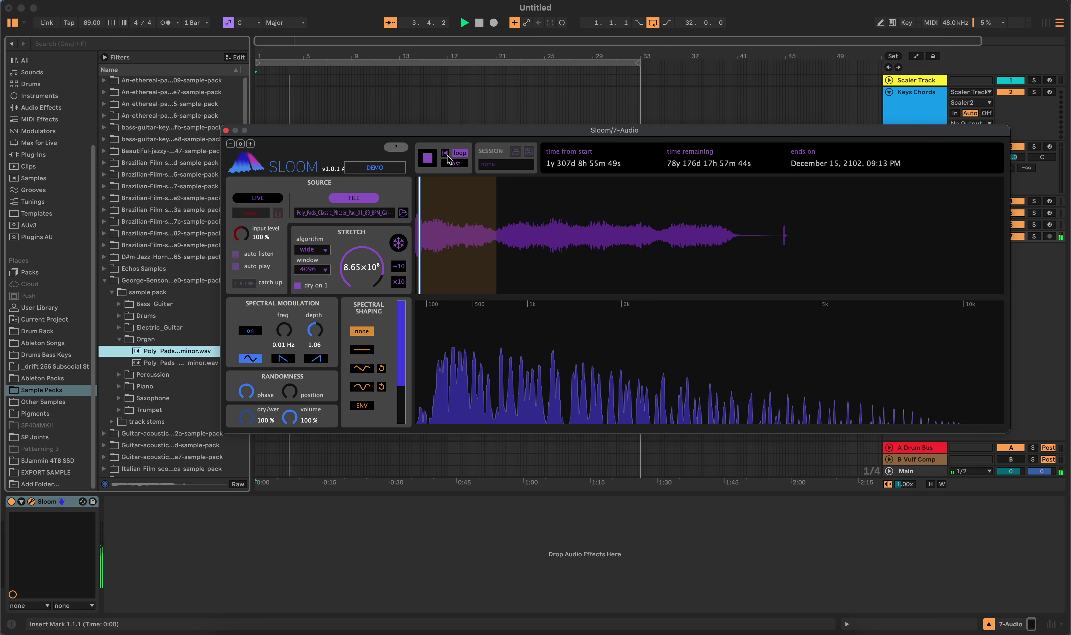
left_click(445, 157)
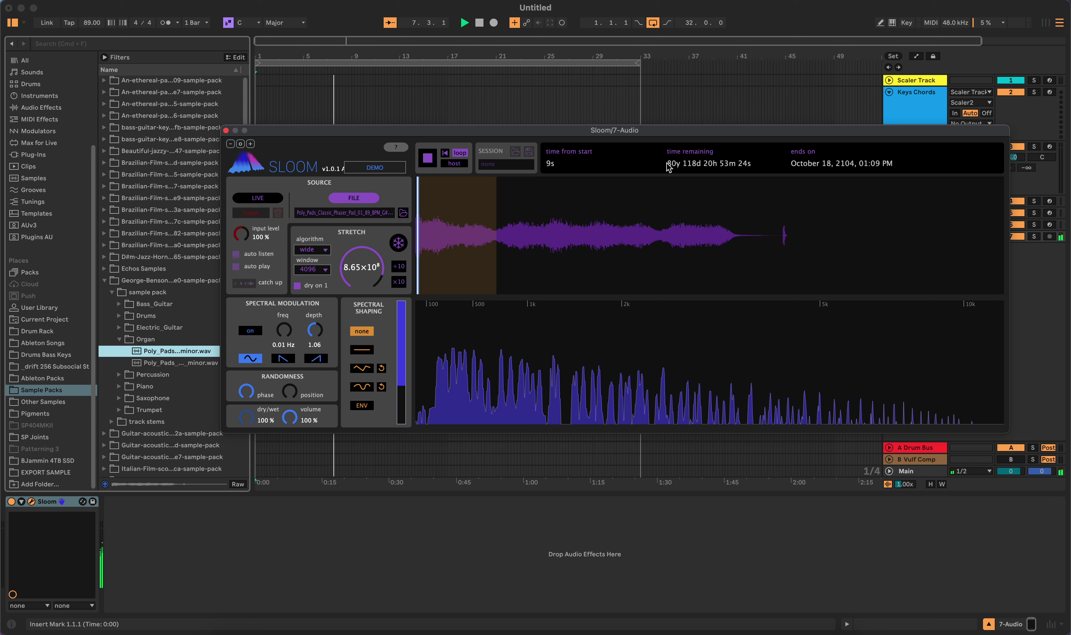
Lower Sloom's stretch factor to 1.40×10⁸ and stop its playback.
left_click_drag(361, 273, 347, 371)
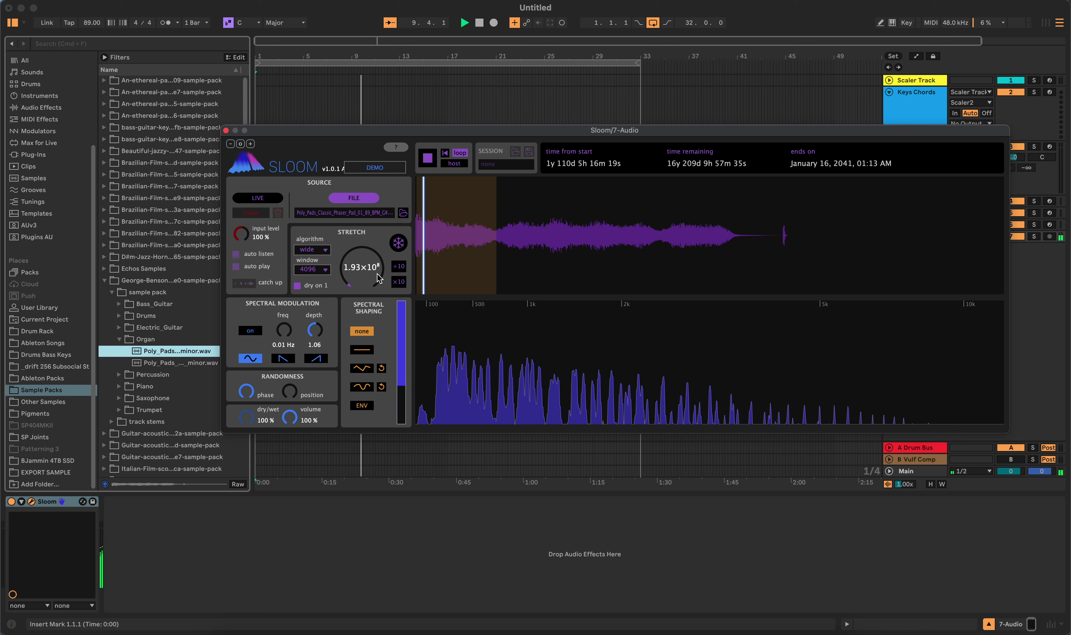
left_click_drag(377, 278, 376, 279)
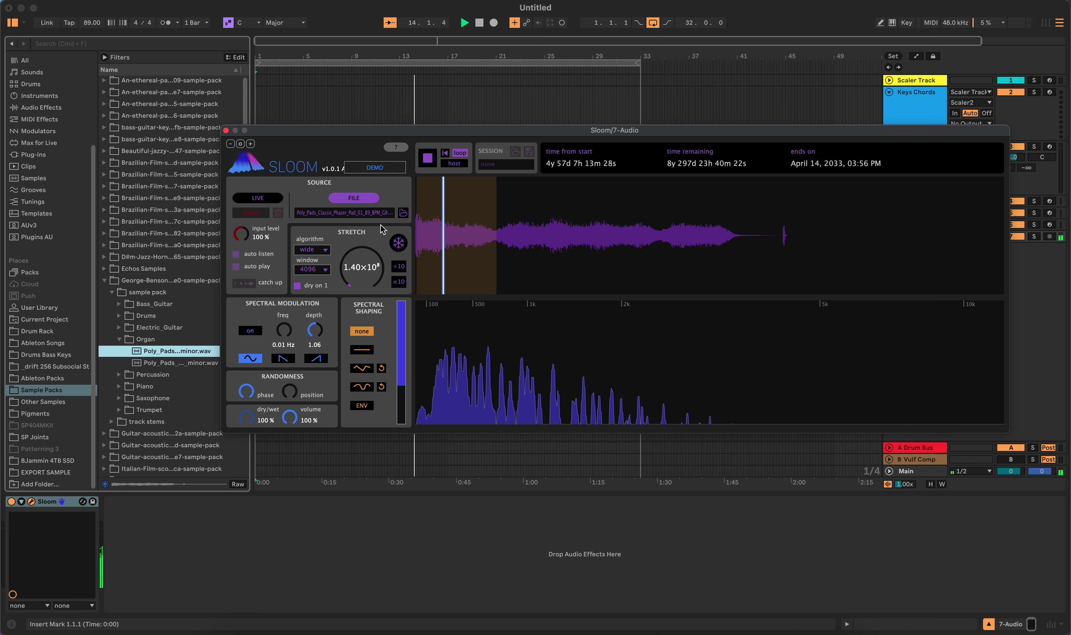
left_click(427, 159)
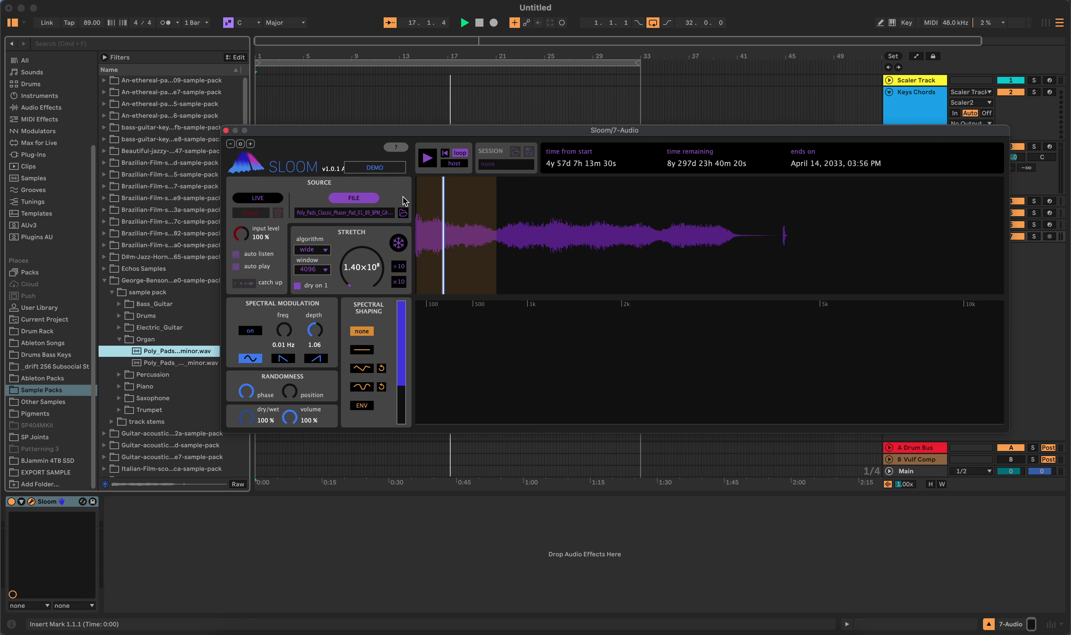
left_click(396, 147)
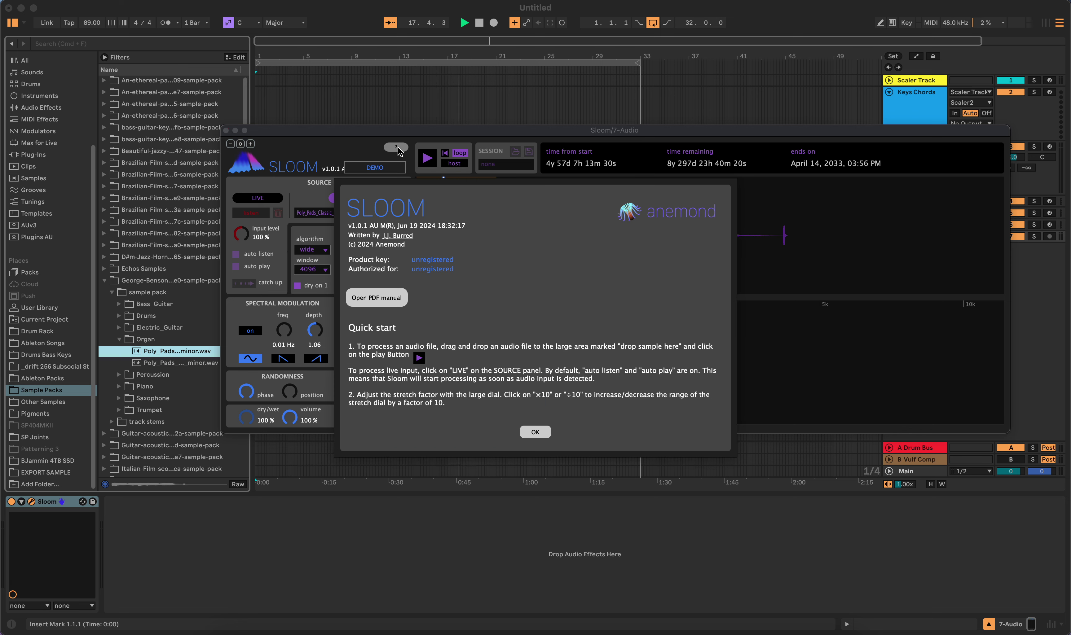
left_click(531, 431)
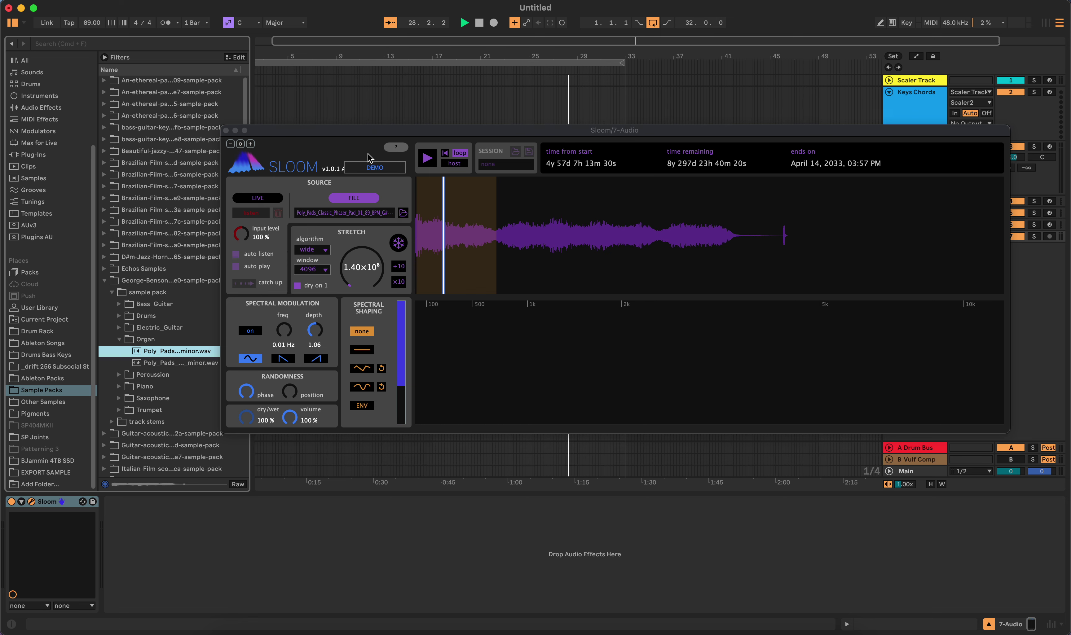
Hit Live's Stop button twice so the arrangement returns to 1.1.1.
left_click(478, 25)
left_click(478, 26)
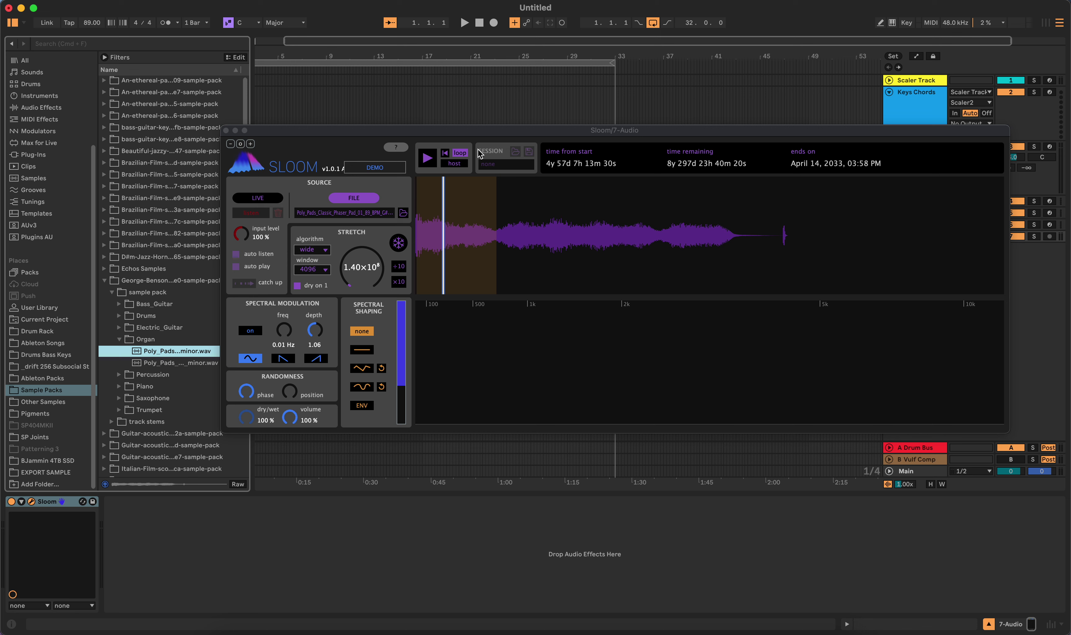
Focus the Sloom plugin window, which brings up the 'Thanks for trying out Sloom' notice.
left_click(502, 162)
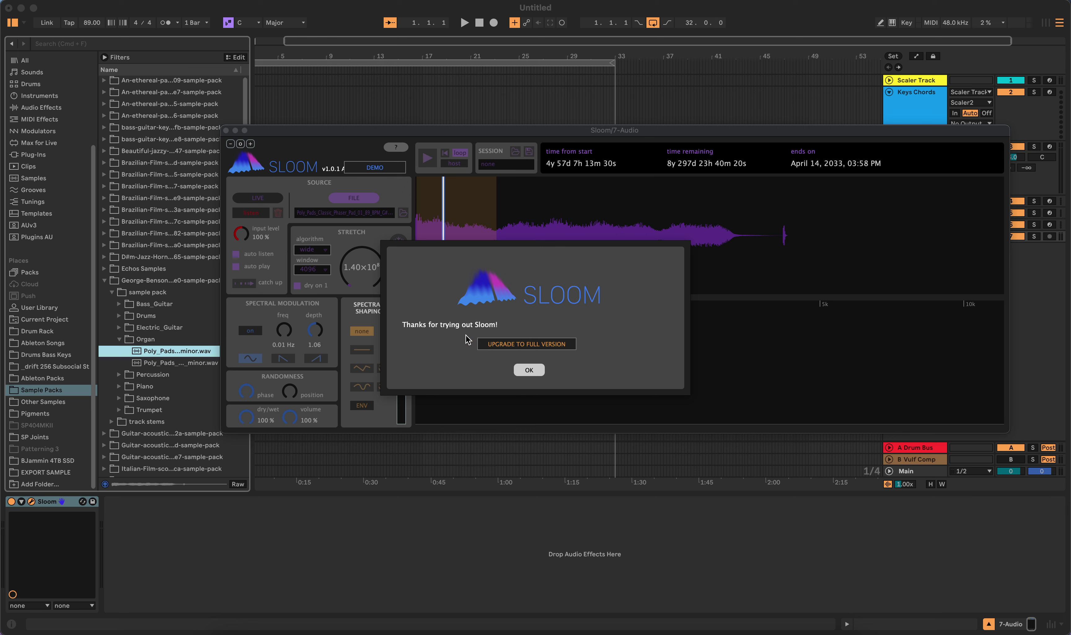
Close the 'Thanks for trying out Sloom' notice with OK.
left_click(529, 370)
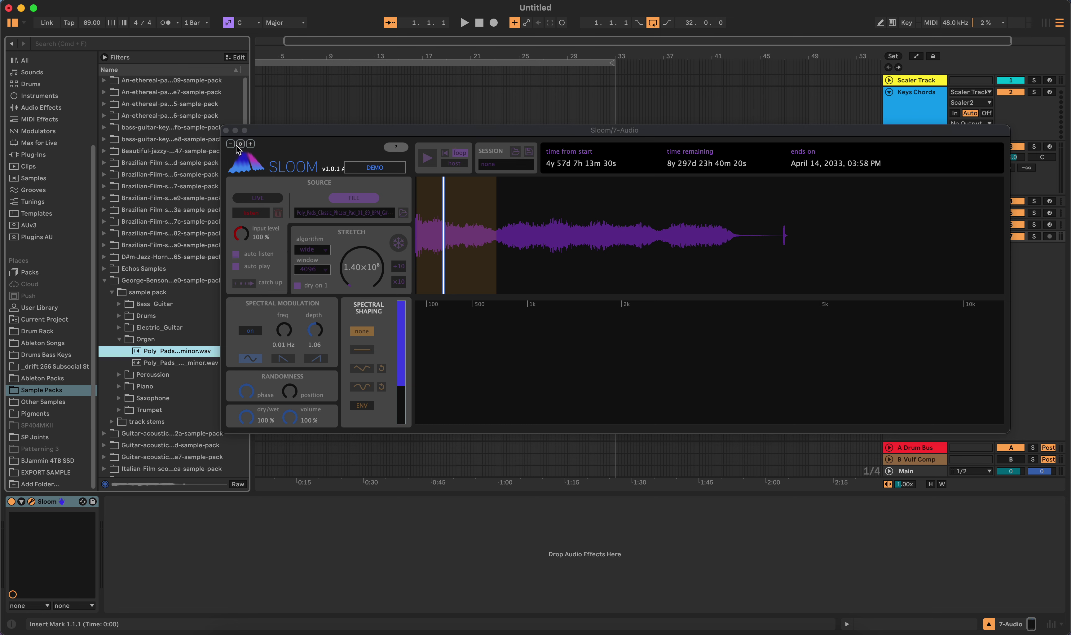
Resize Sloom with its +/- zoom buttons and move it up-left so the track mixer shows.
left_click(249, 145)
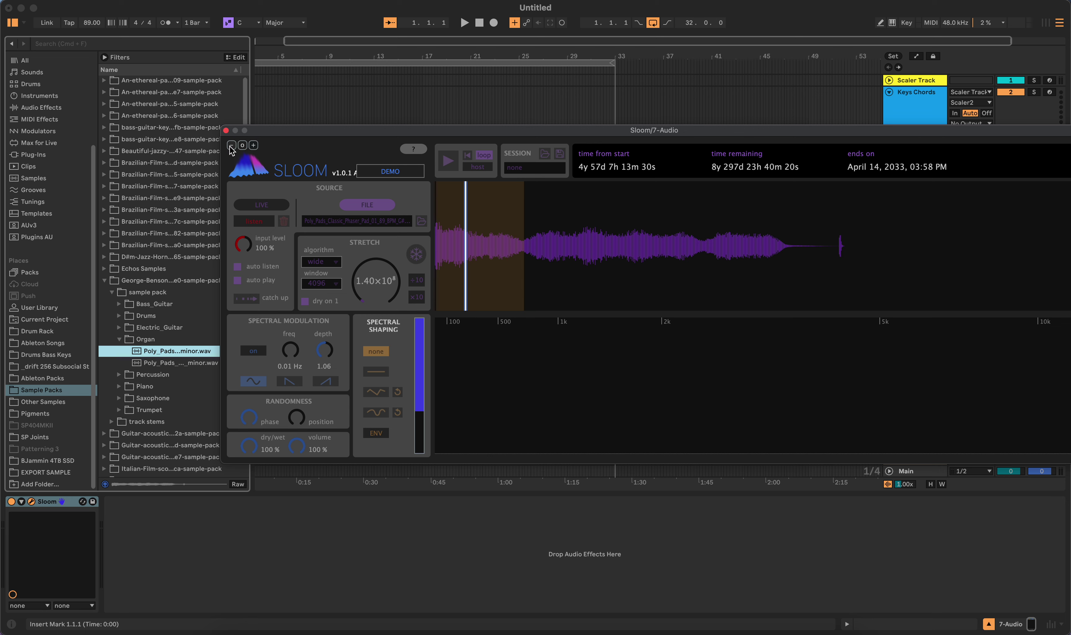
left_click(231, 145)
left_click(251, 144)
left_click_drag(314, 135, 225, 123)
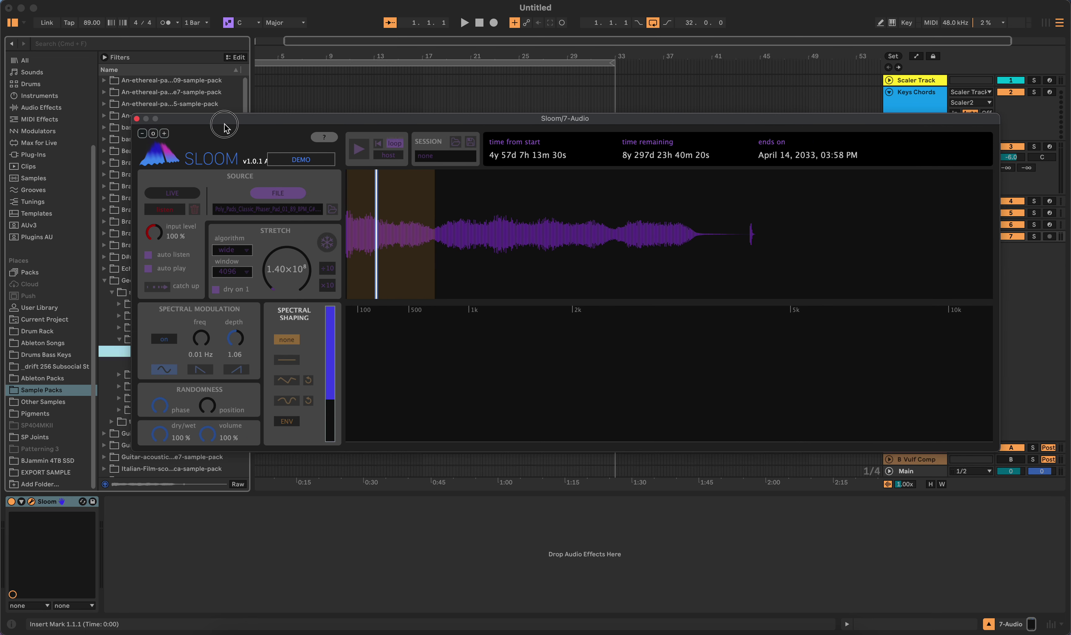
left_click(167, 135)
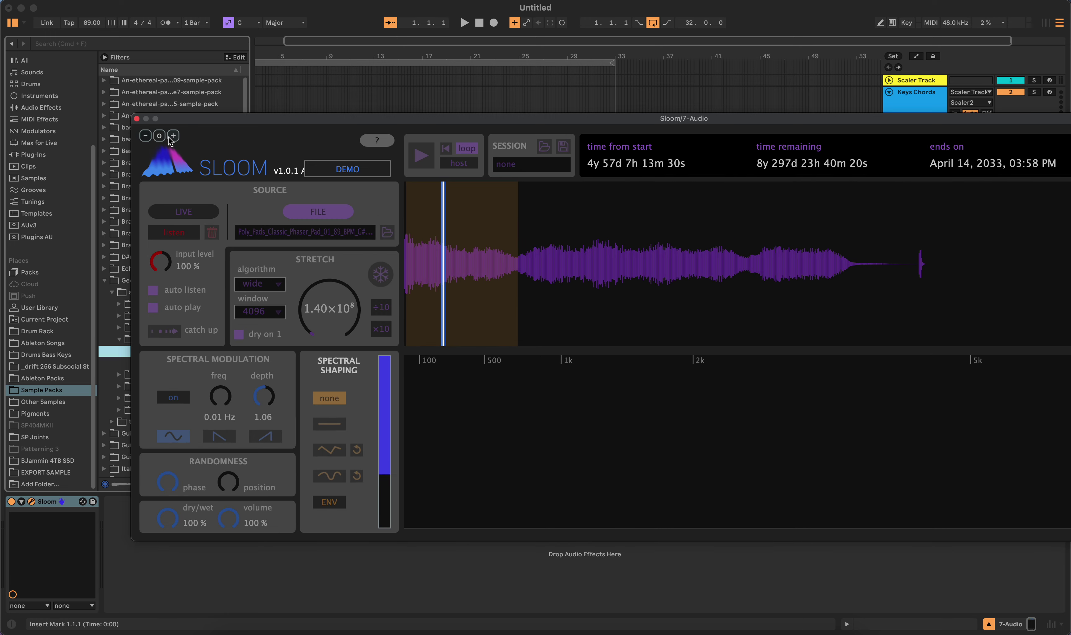
left_click(145, 135)
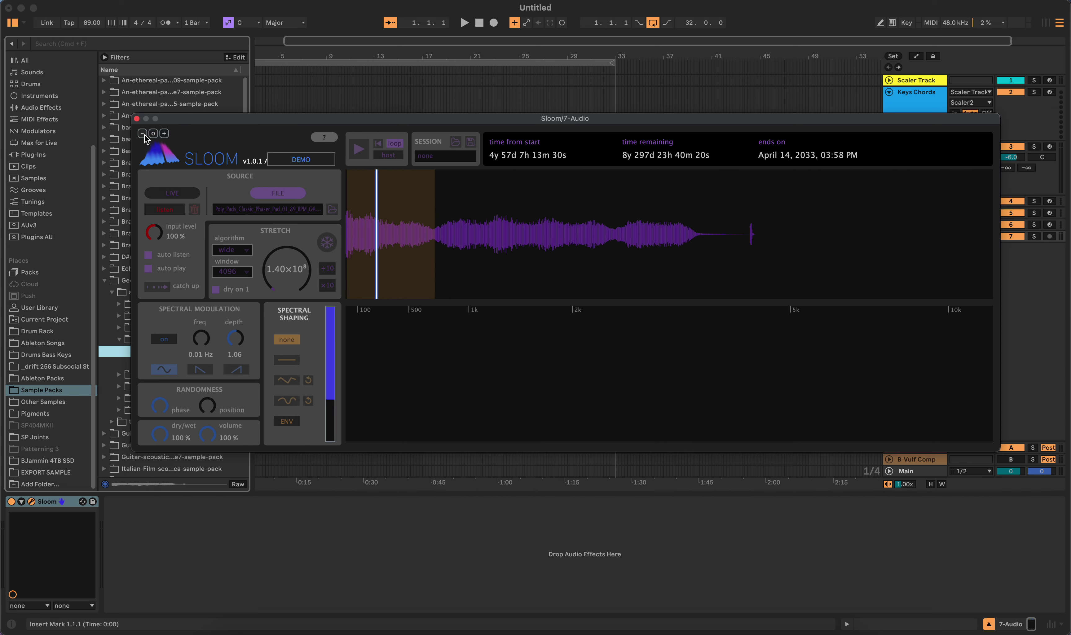